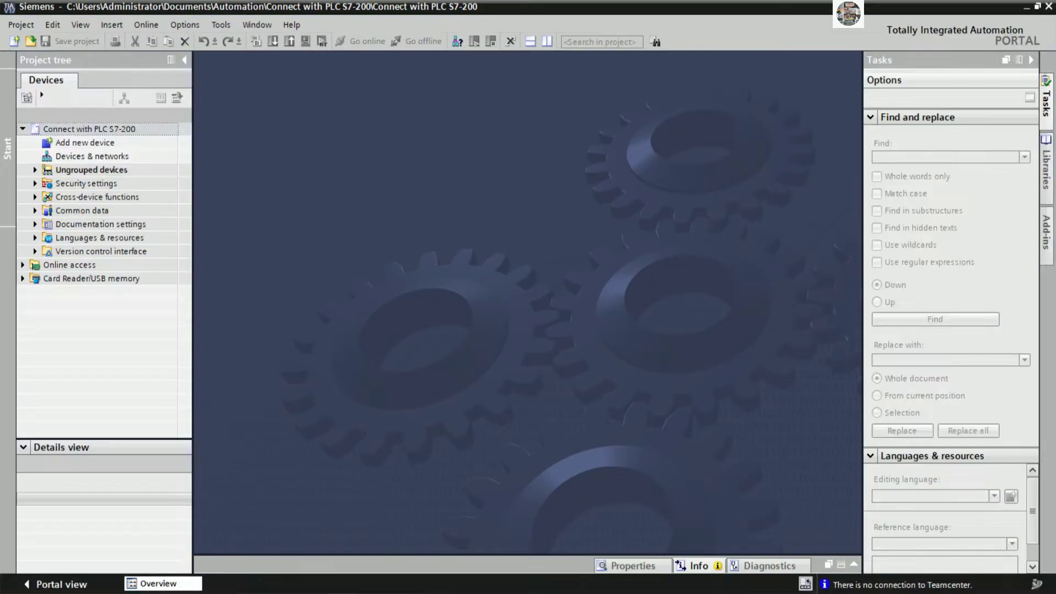
Choose WinCC RT Advanced from the SIMATIC HMI applications for PC systems as the new device.
left_click(103, 144)
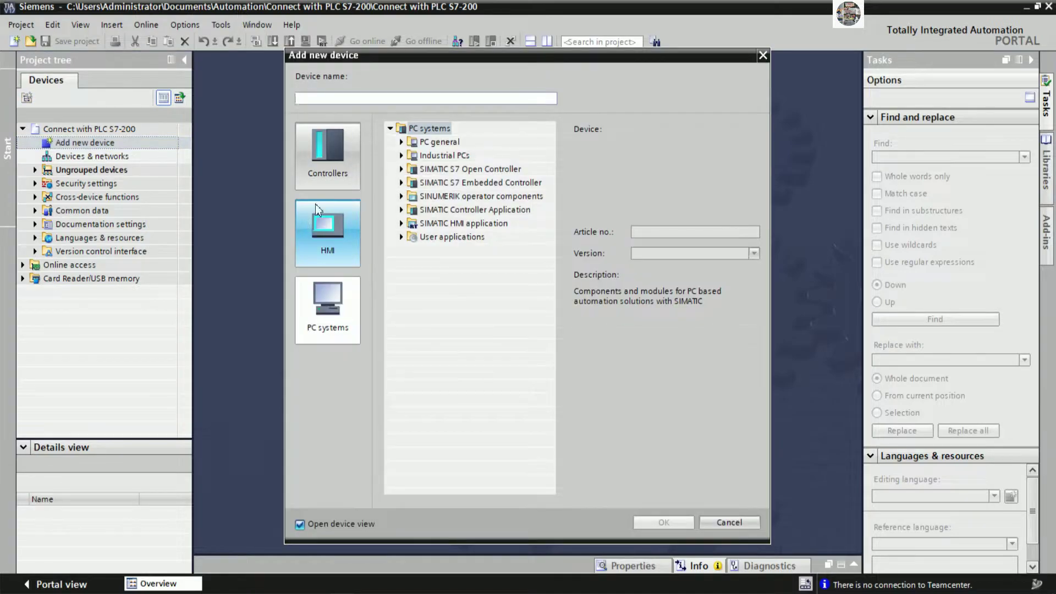
left_click(329, 165)
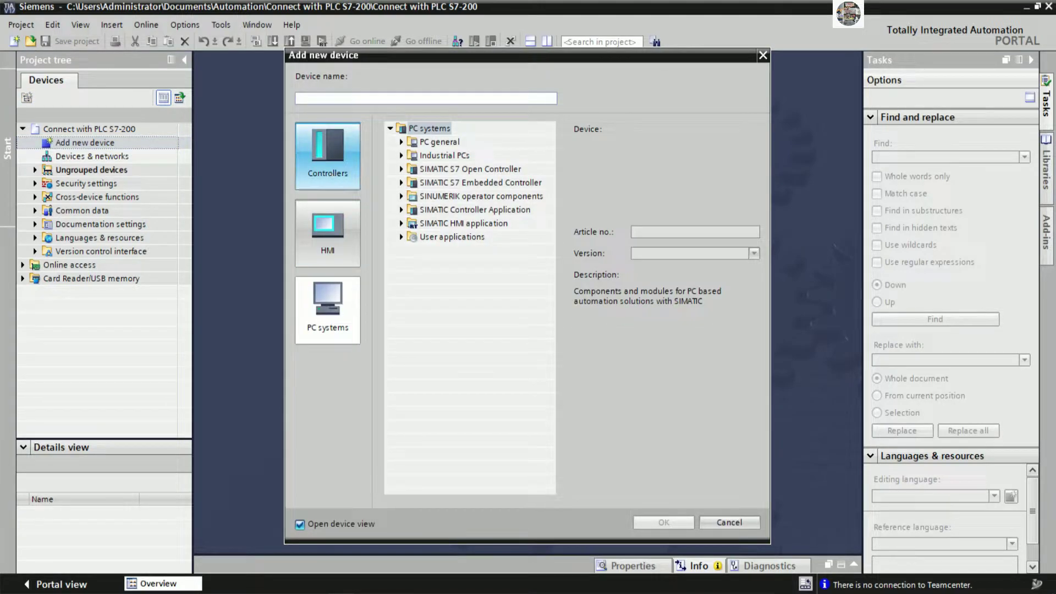
left_click(337, 223)
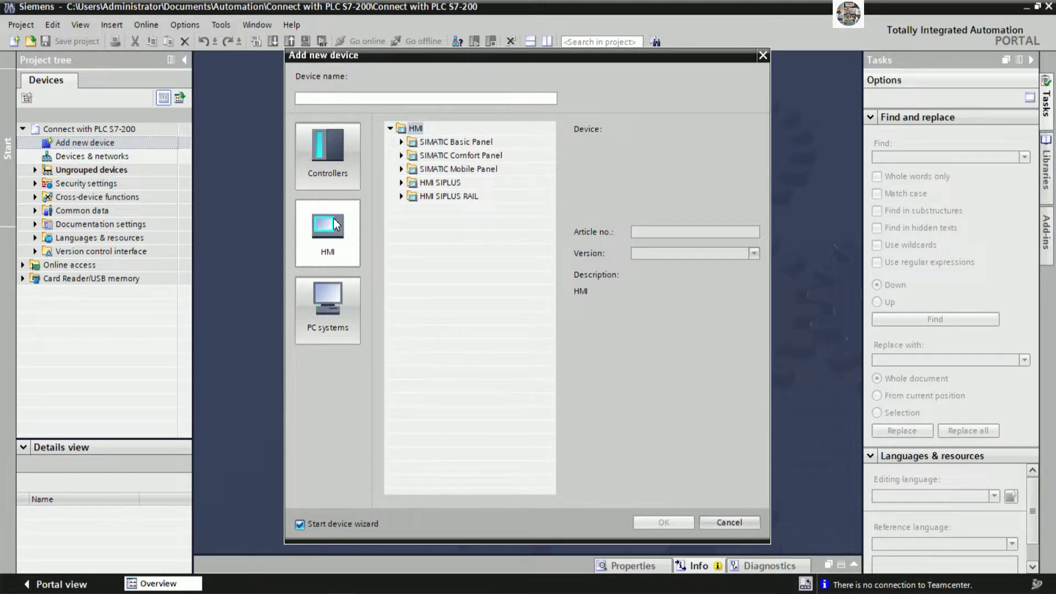
left_click(336, 309)
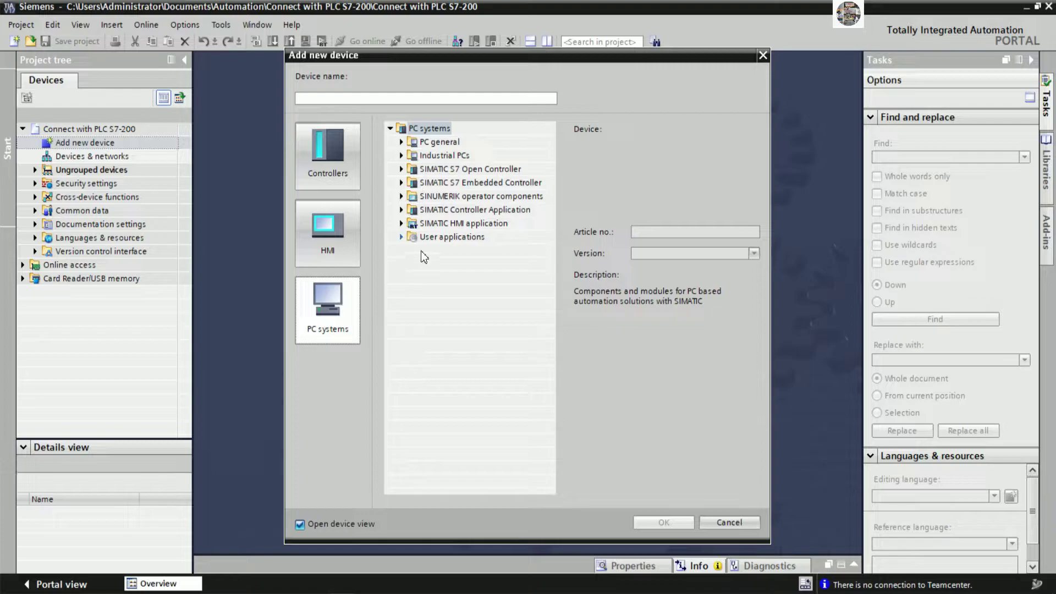
left_click(402, 224)
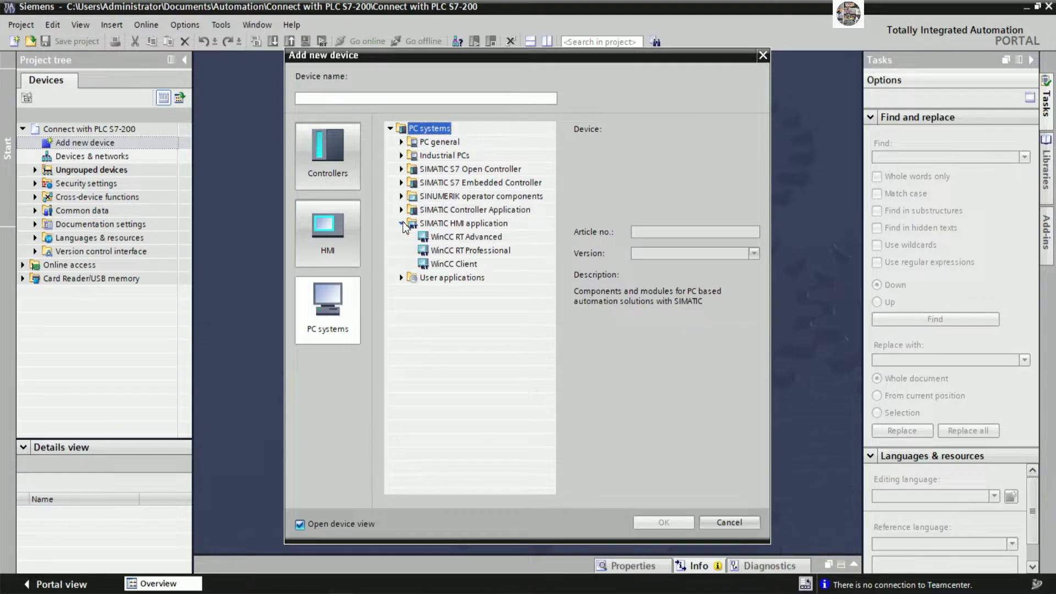
left_click(466, 236)
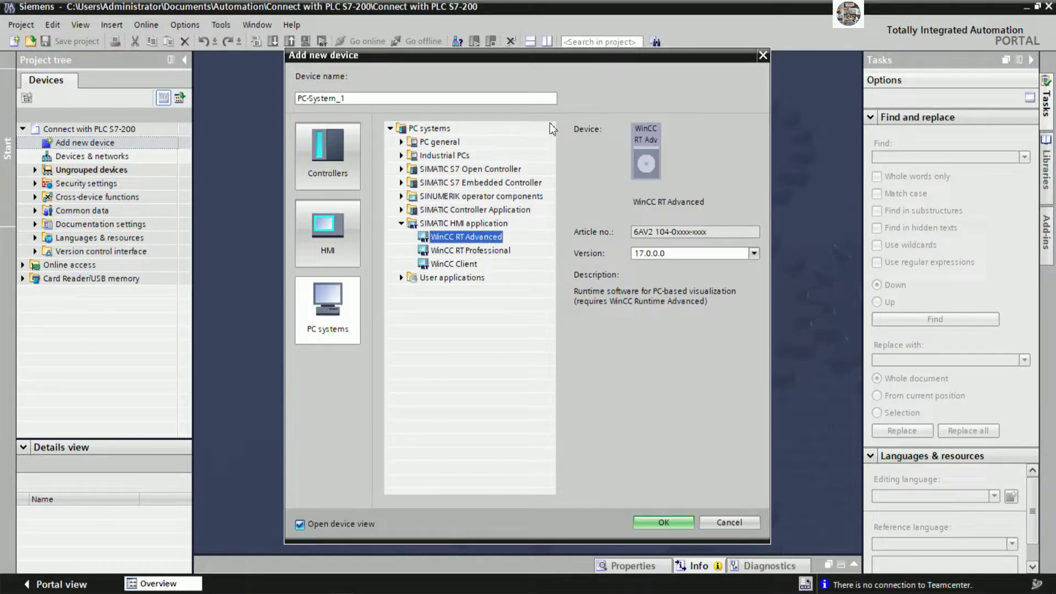
left_click_drag(580, 59, 583, 16)
Switch to Notepad, add the line "I will choose WinCC RT Advance HMI" to the notes, and minimize the window.
key("alt+Tab")
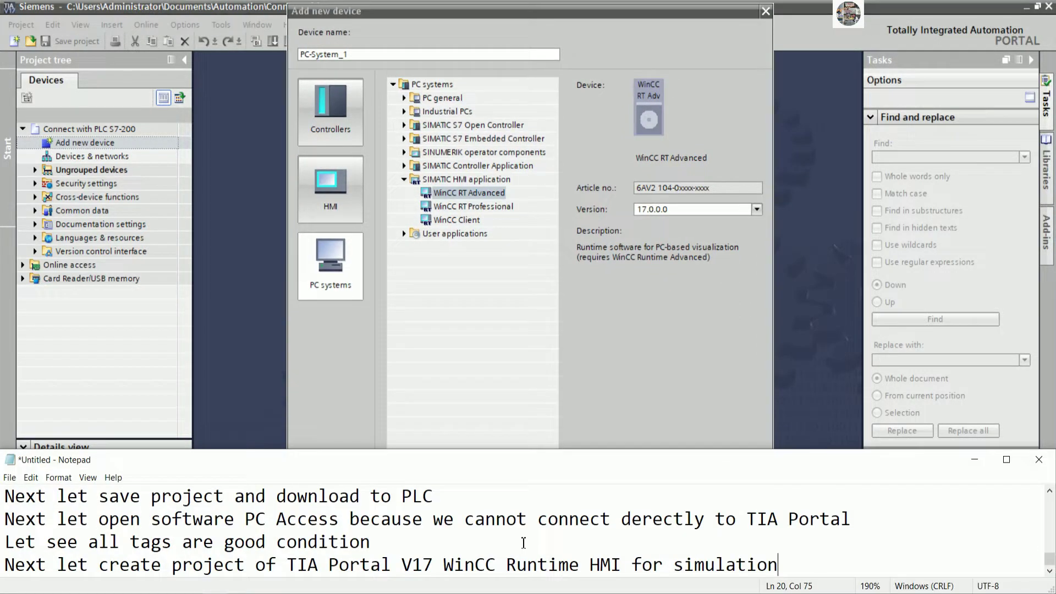
key("Return")
type("I ")
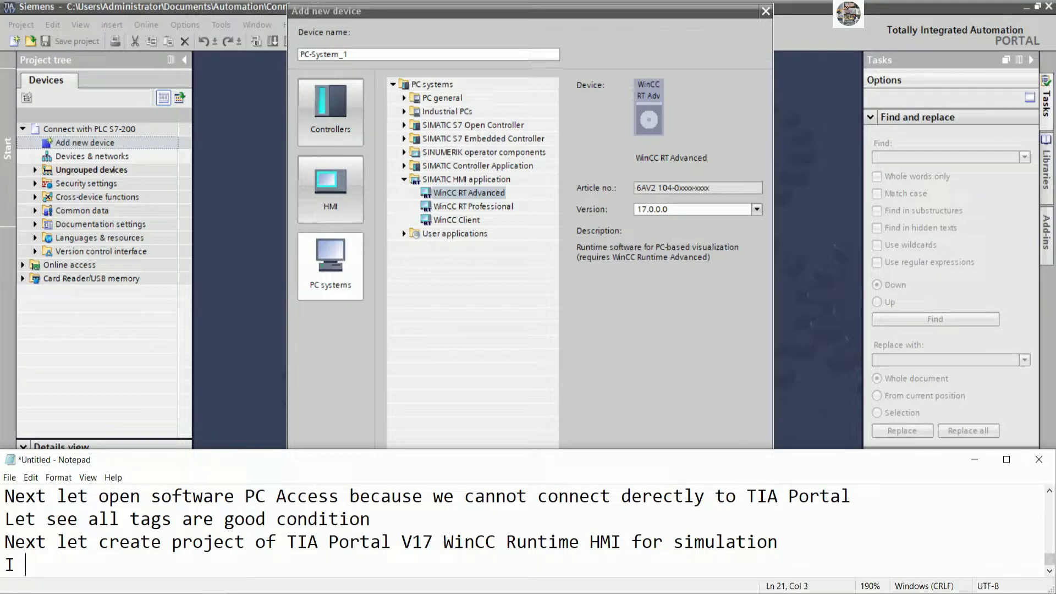
type("will choos")
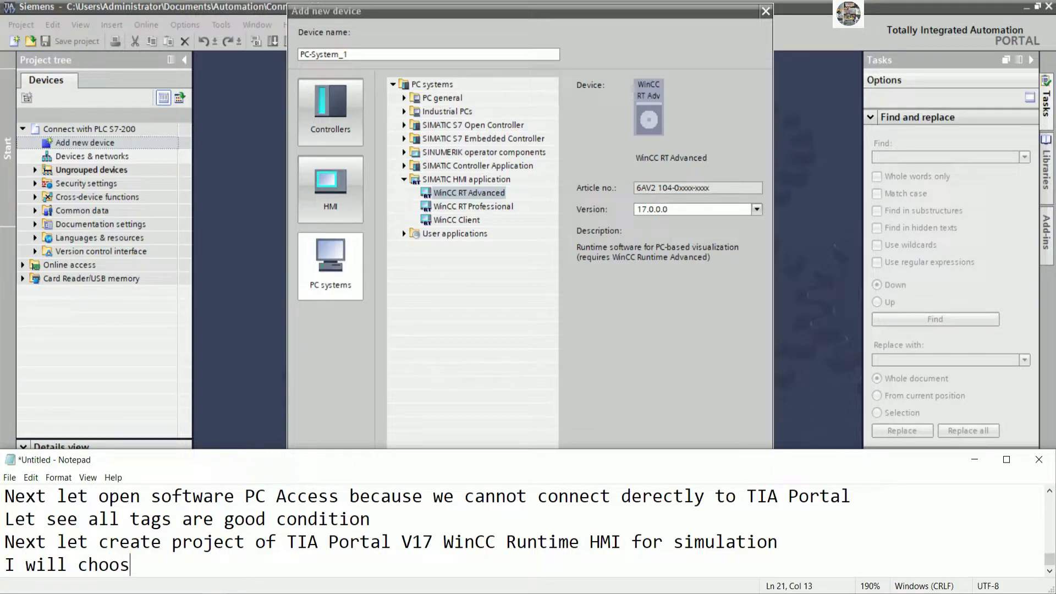
type("e WinCC RT")
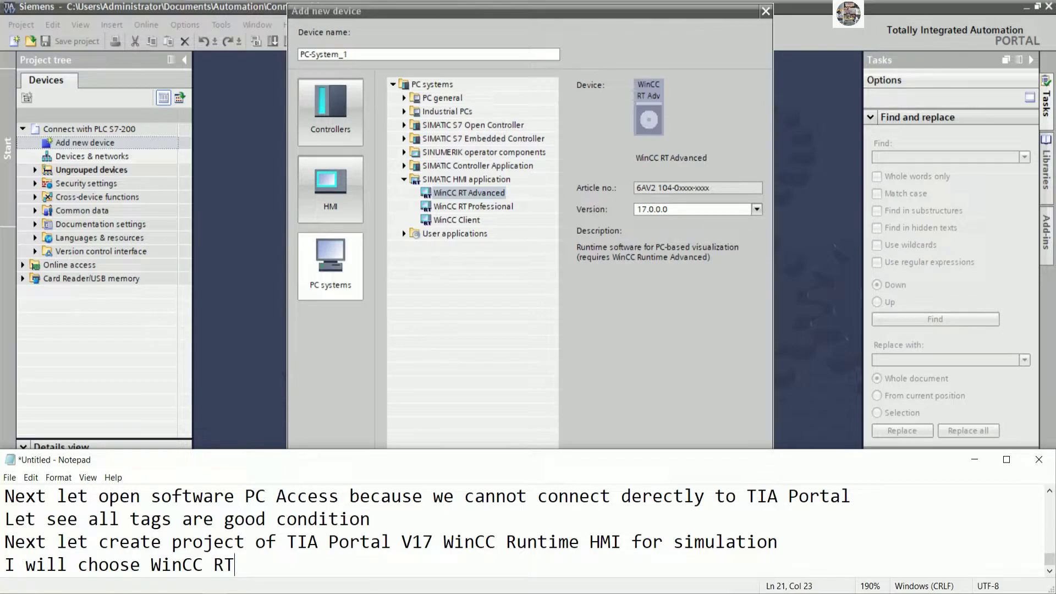
type(" Advance")
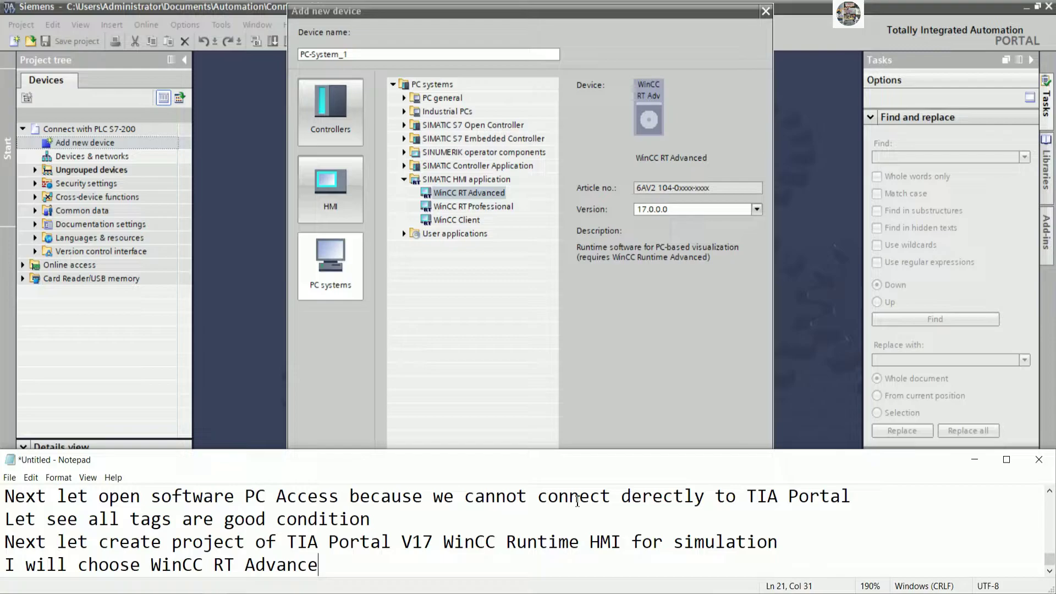
type(" HMI")
left_click(974, 460)
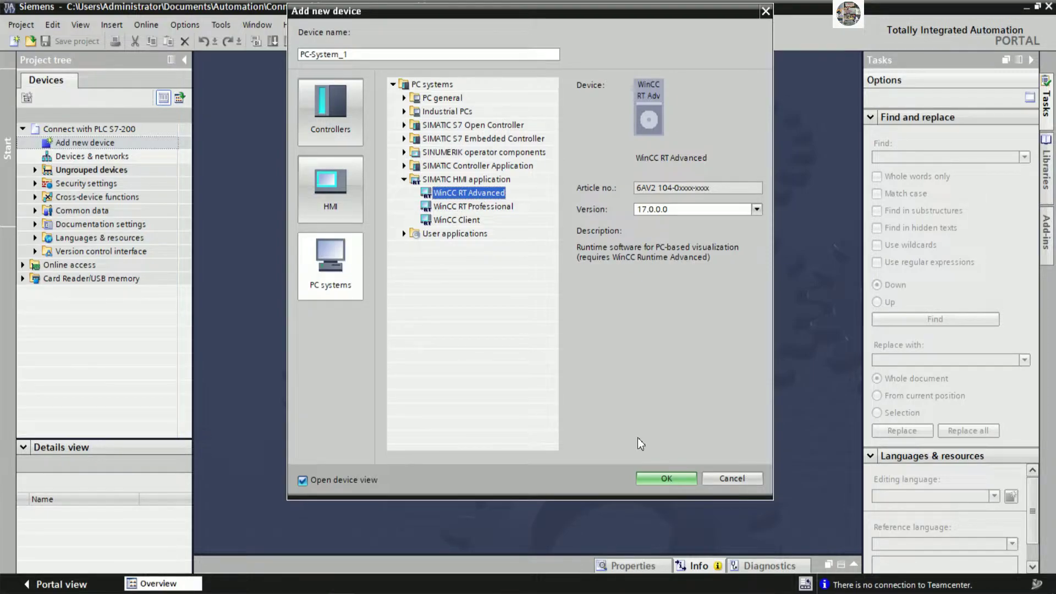
Create the WinCC RT Advanced PC station and add a new screen to its HMI runtime.
left_click(656, 475)
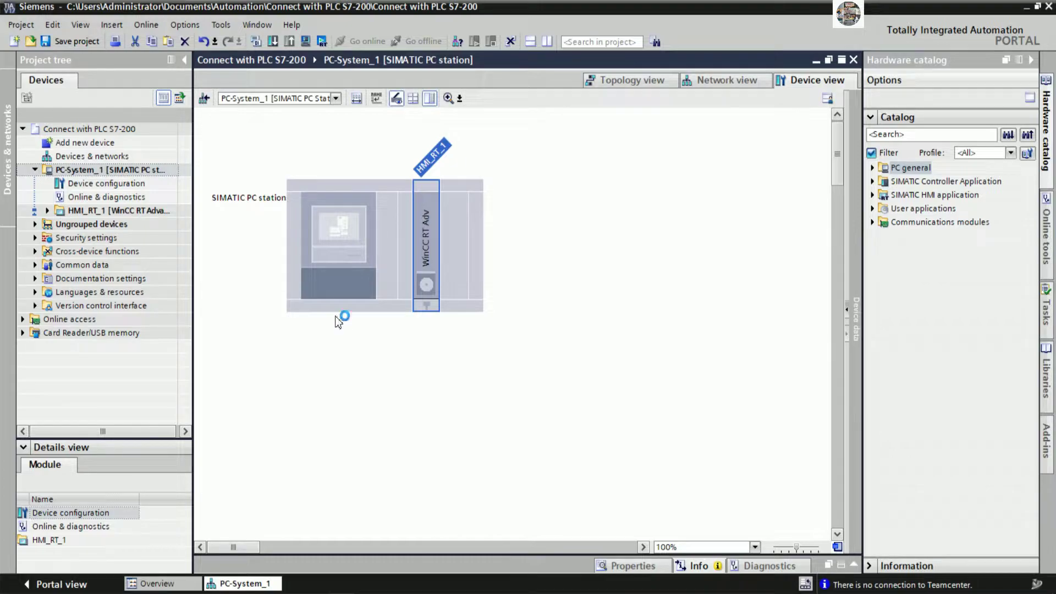
left_click(48, 212)
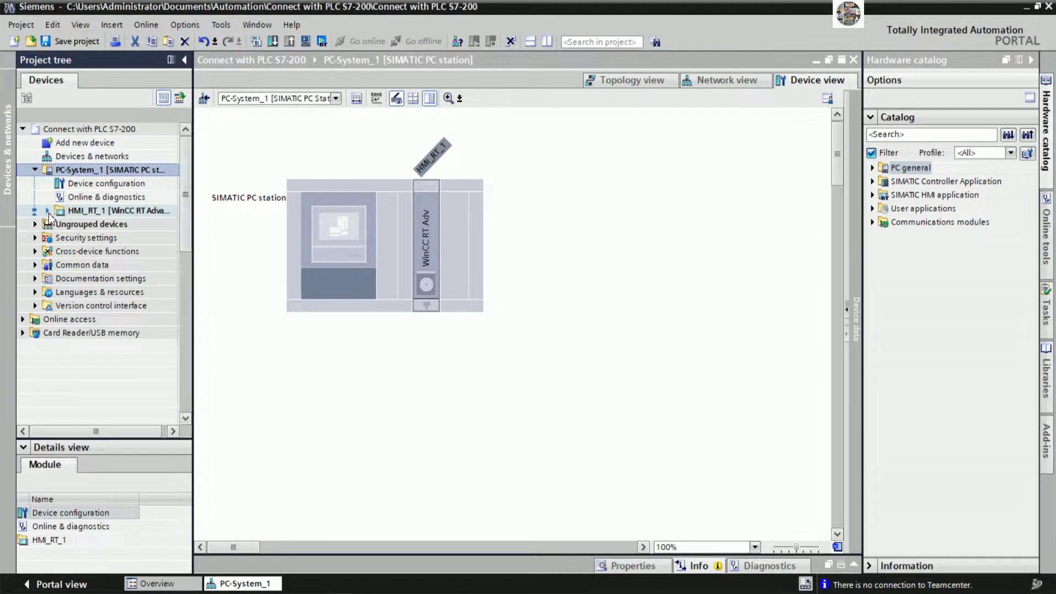
left_click(60, 252)
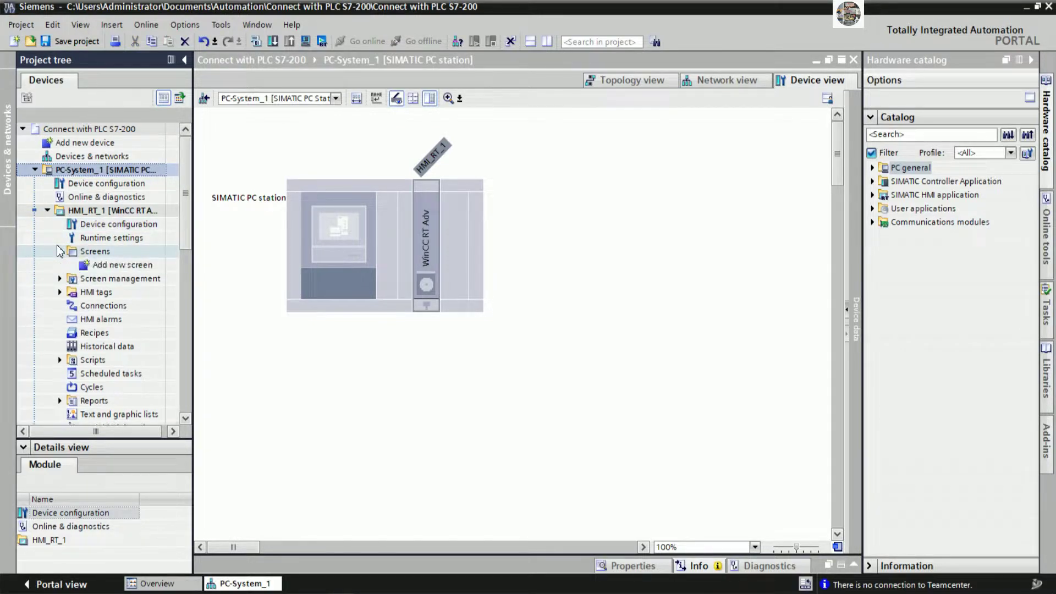
double_click(116, 265)
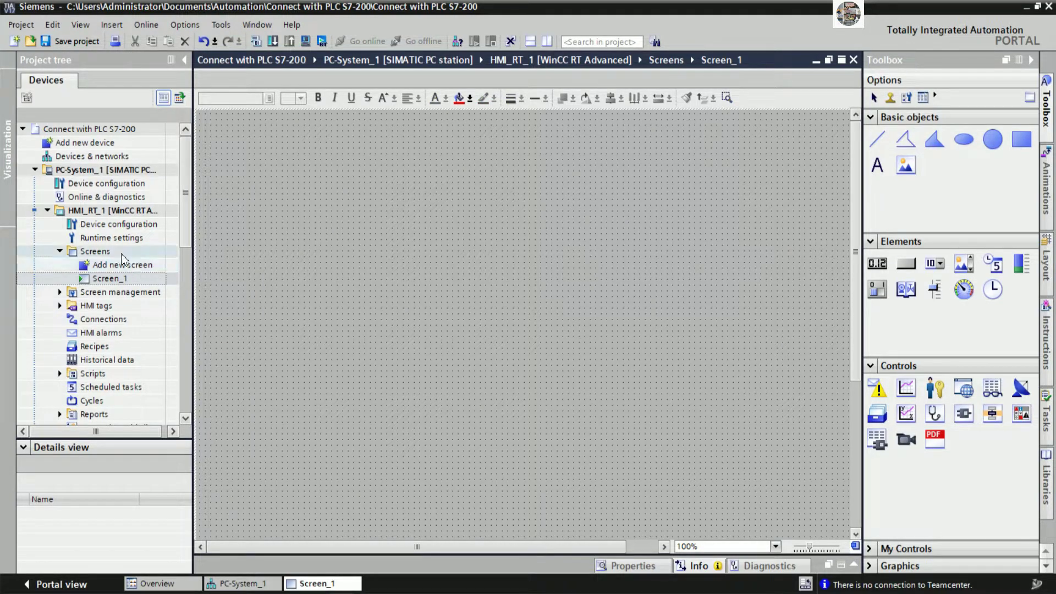
Rename the new screen as Motors Screen.
left_click(113, 279)
right_click(110, 280)
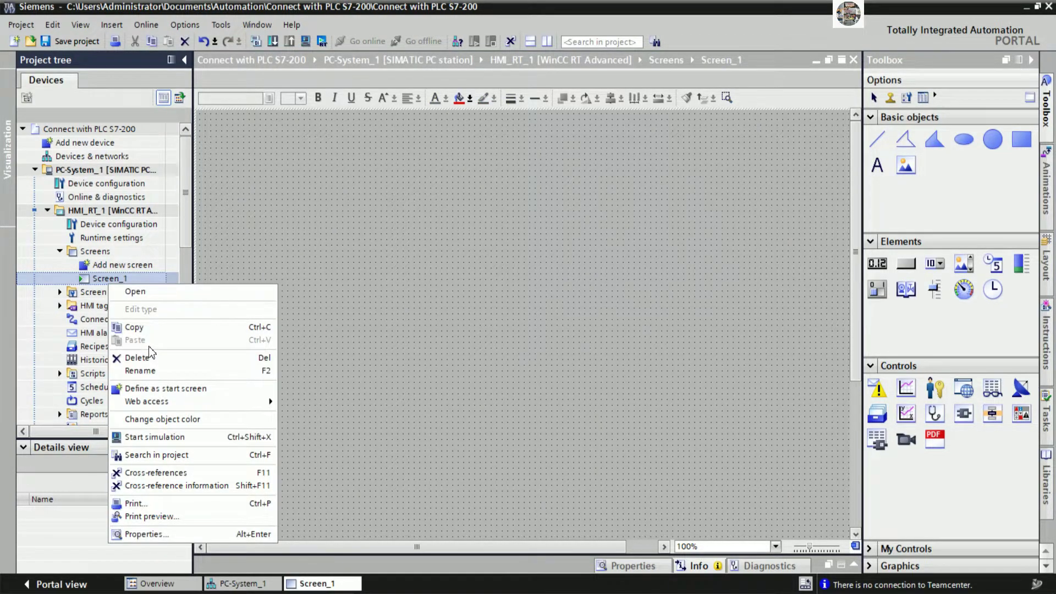
left_click(146, 367)
type("M")
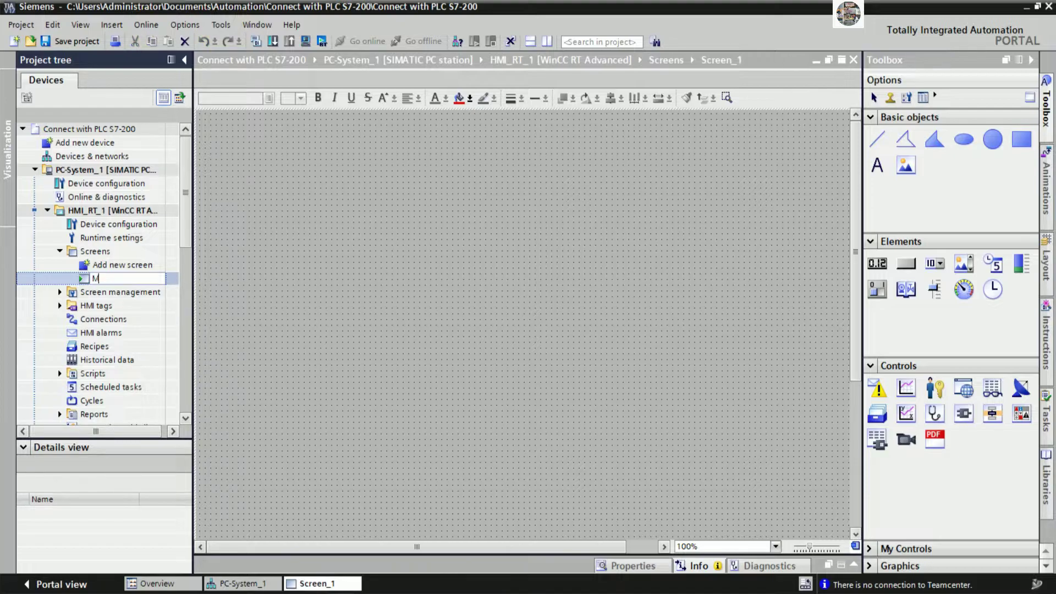
type("otors Screen")
key("Return")
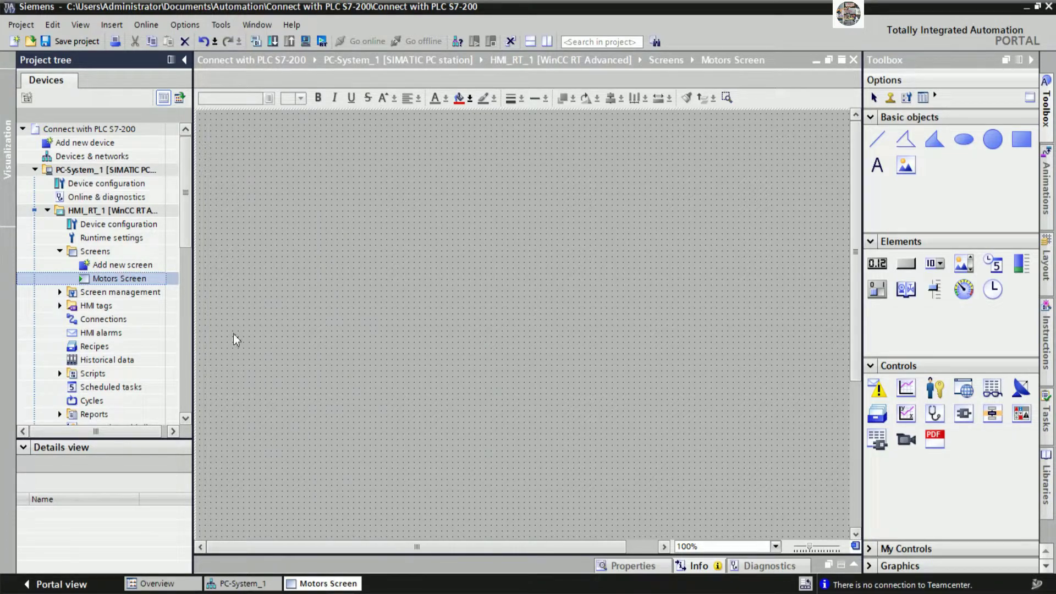
Set the screen resolution to 600x800 in the HMI runtime settings and reopen Motors Screen.
left_click(113, 242)
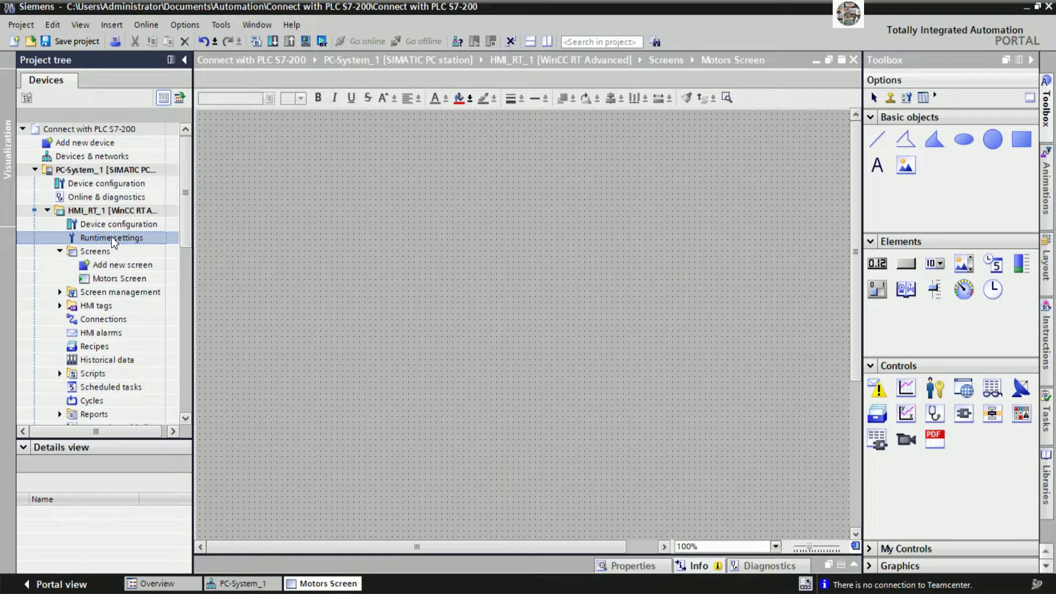
double_click(113, 242)
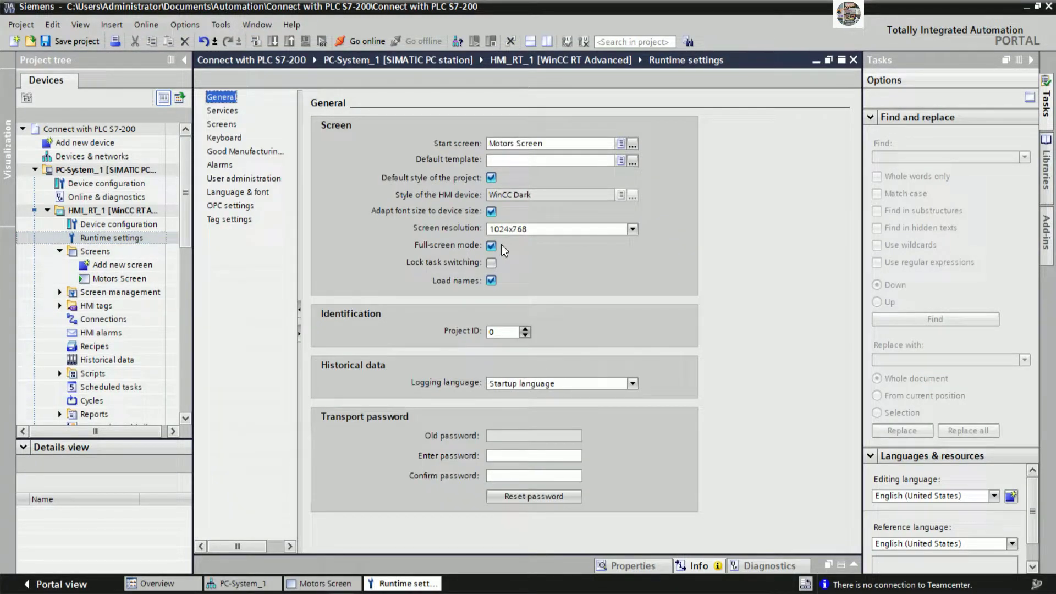
left_click(548, 231)
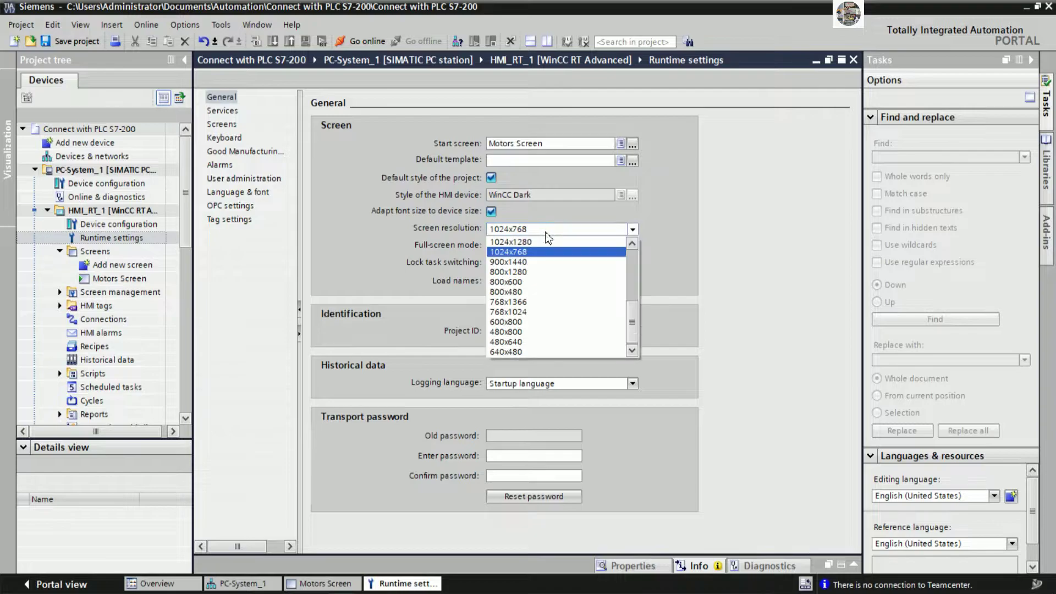
left_click(521, 324)
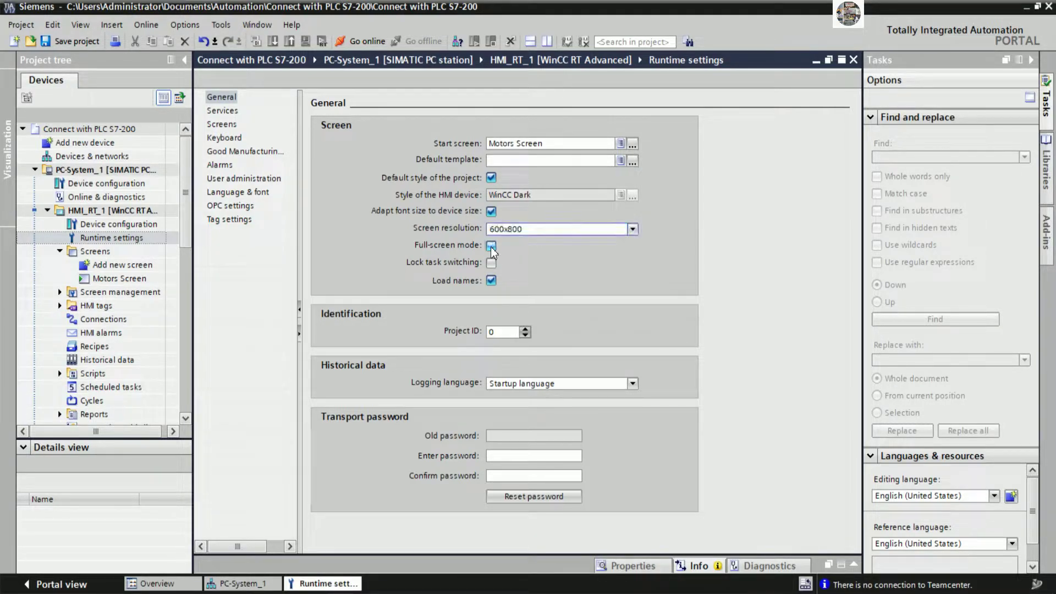
double_click(115, 279)
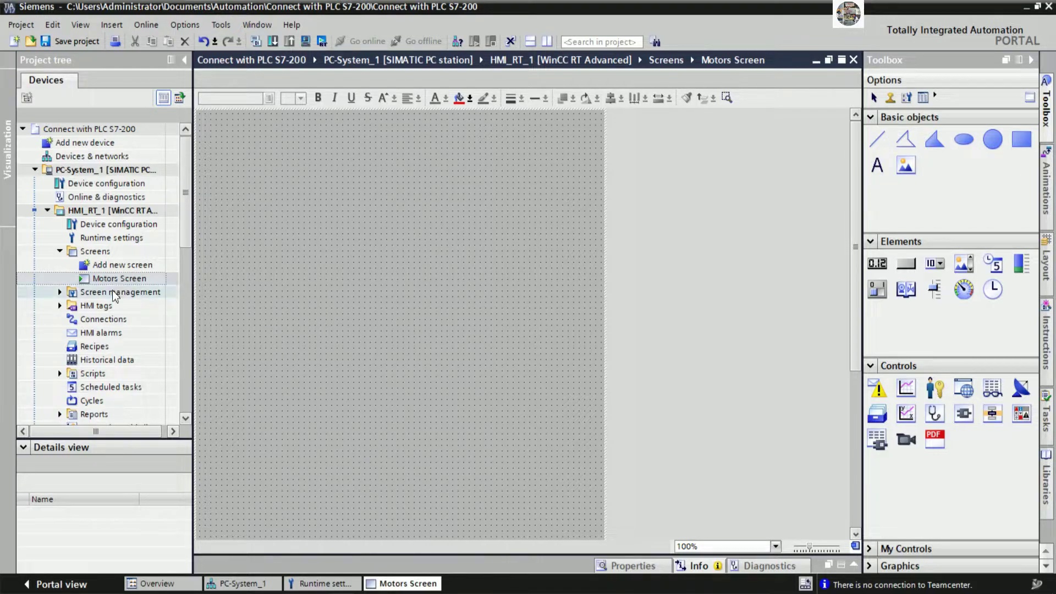
Add a new HMI connection named PLC1.
double_click(74, 321)
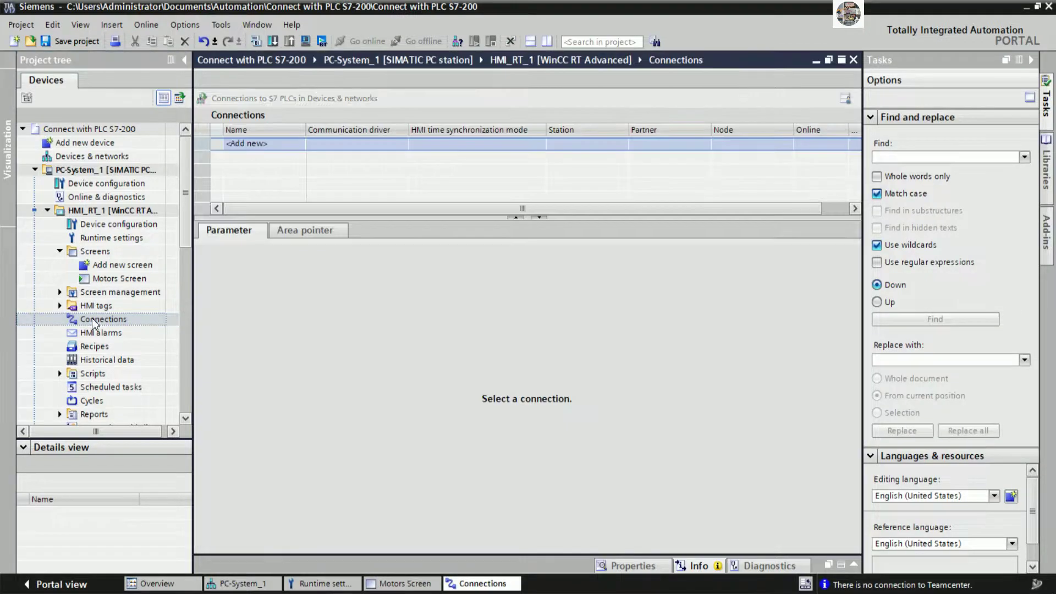
left_click(285, 151)
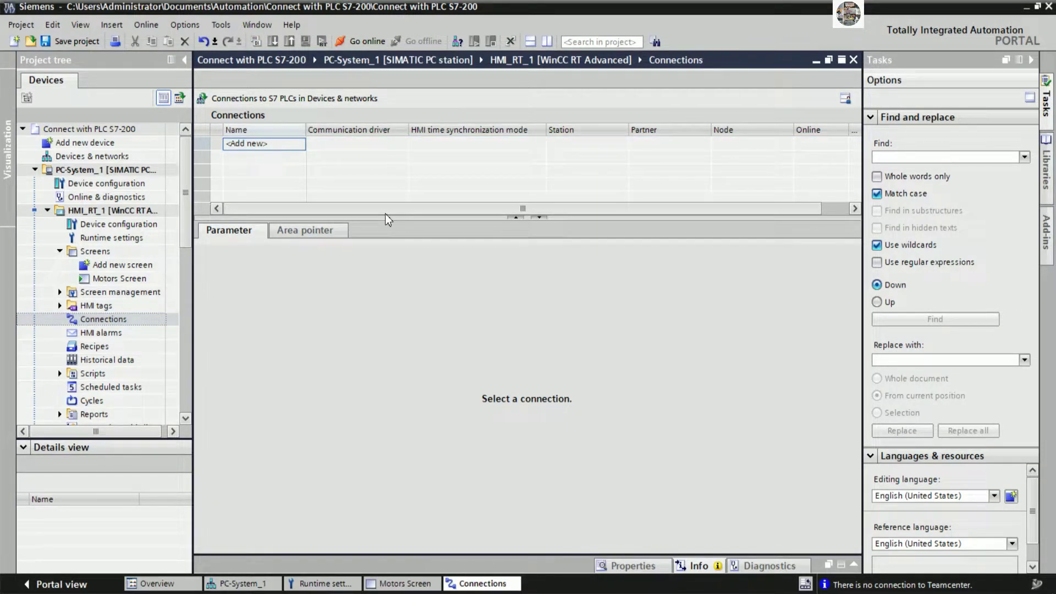
type("P")
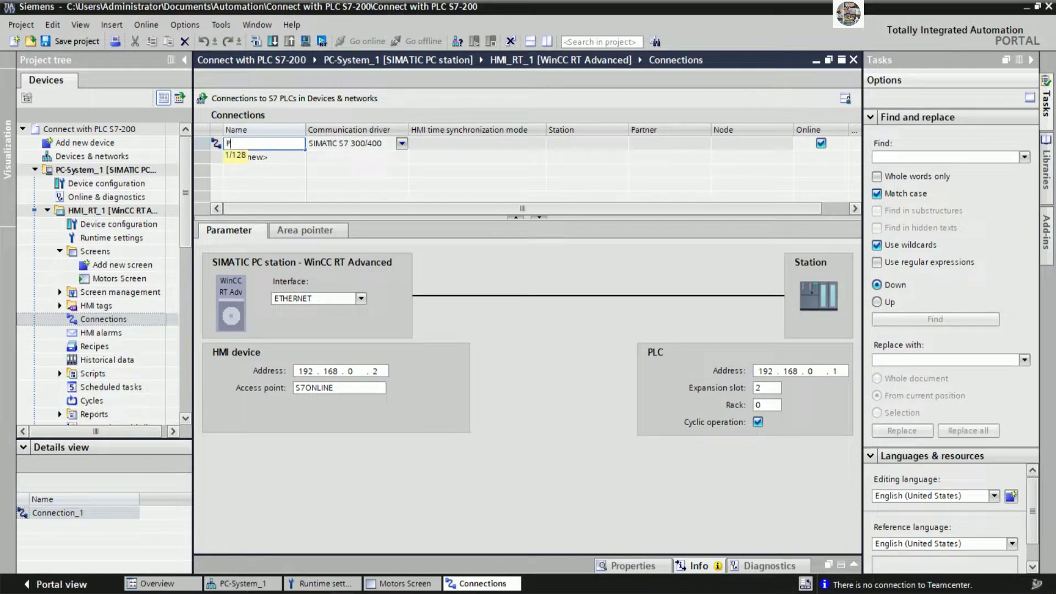
type("LC1")
key("Return")
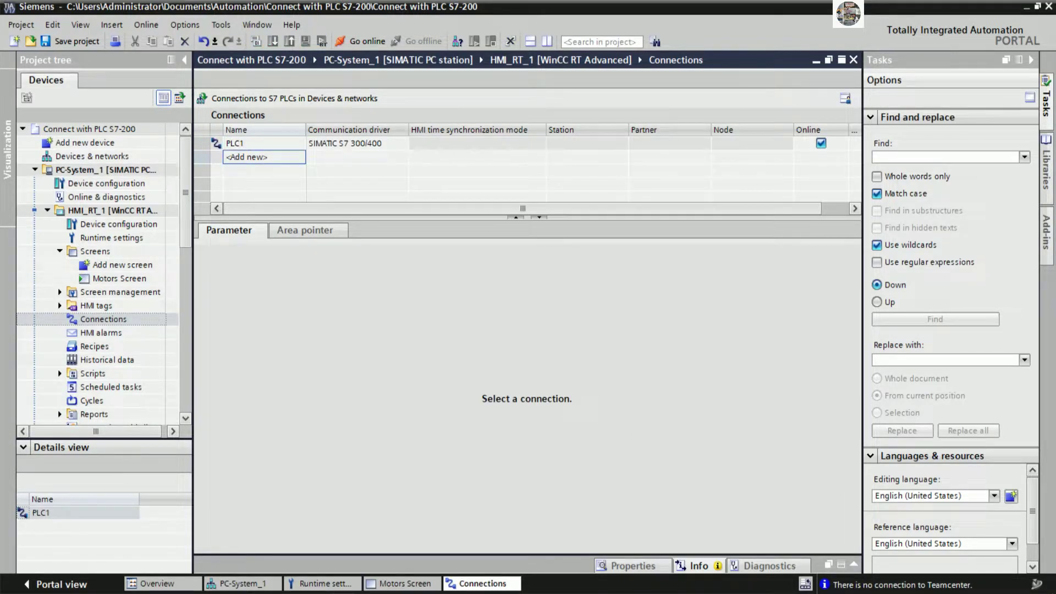
Set the communication driver of the PLC1 connection to OPC.
left_click(316, 144)
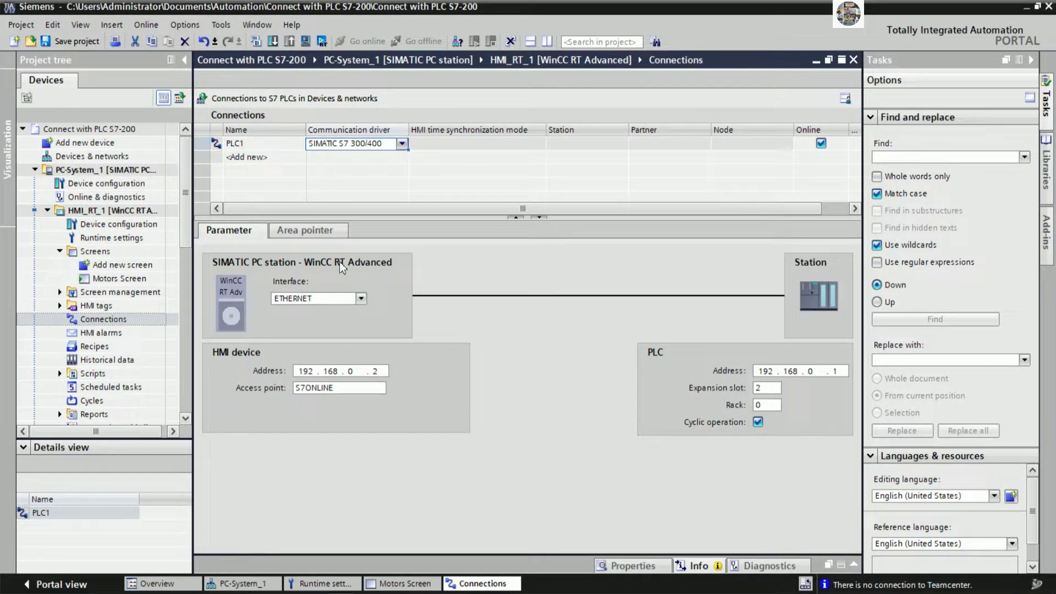
left_click(359, 302)
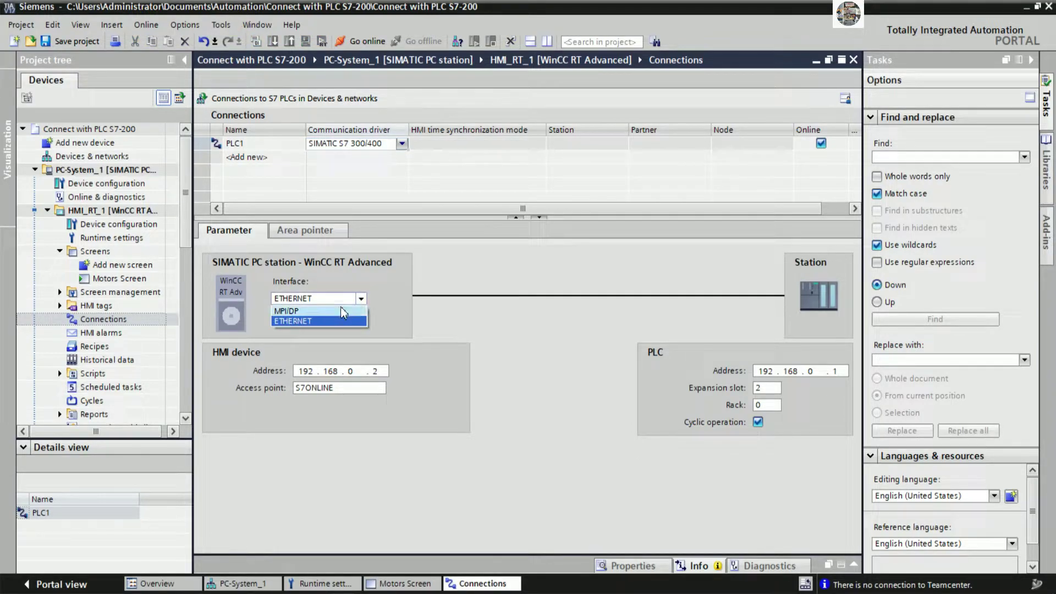
left_click(402, 144)
left_click(403, 143)
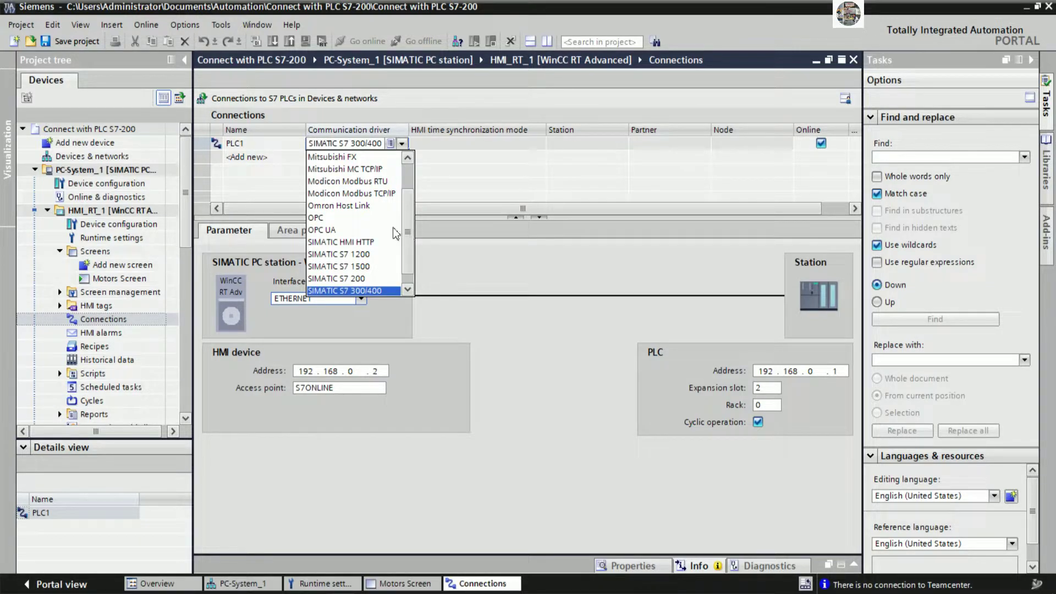
left_click(325, 219)
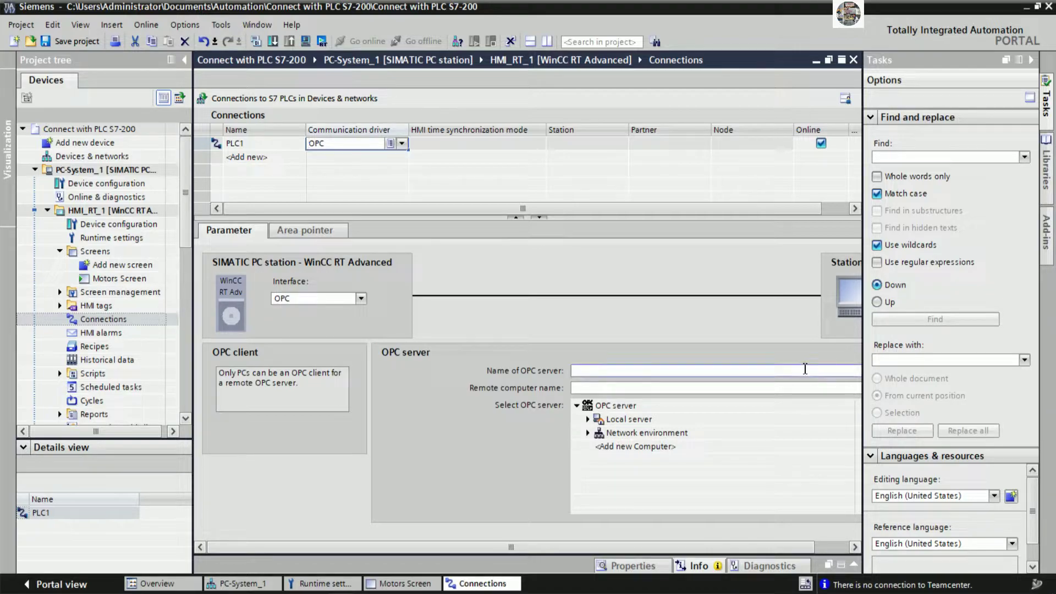
Choose S7200.OPCServer from the local servers as the OPC server for the PLC1 connection.
left_click(1031, 59)
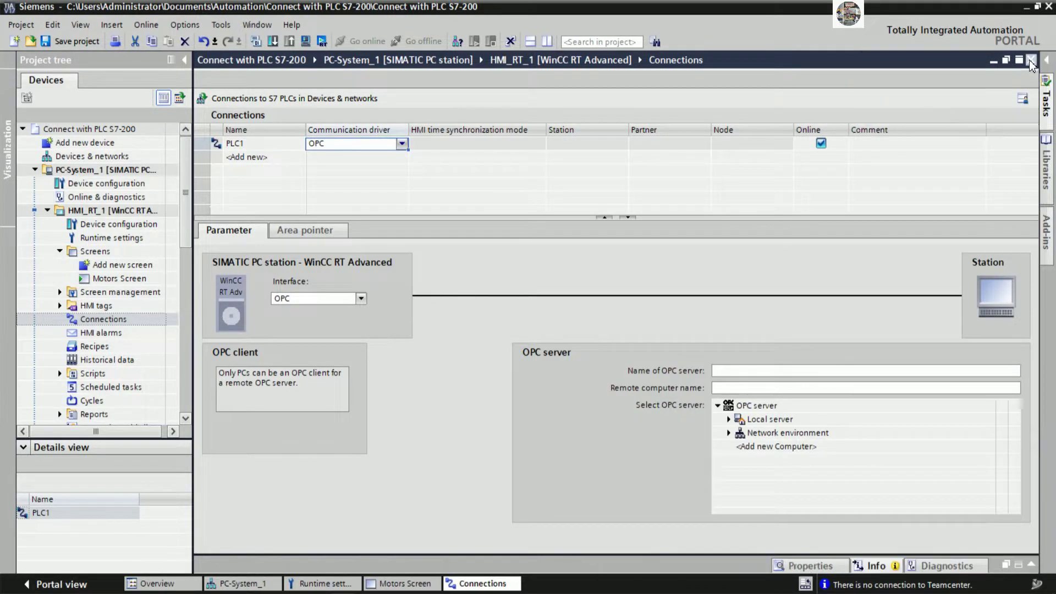
left_click(729, 420)
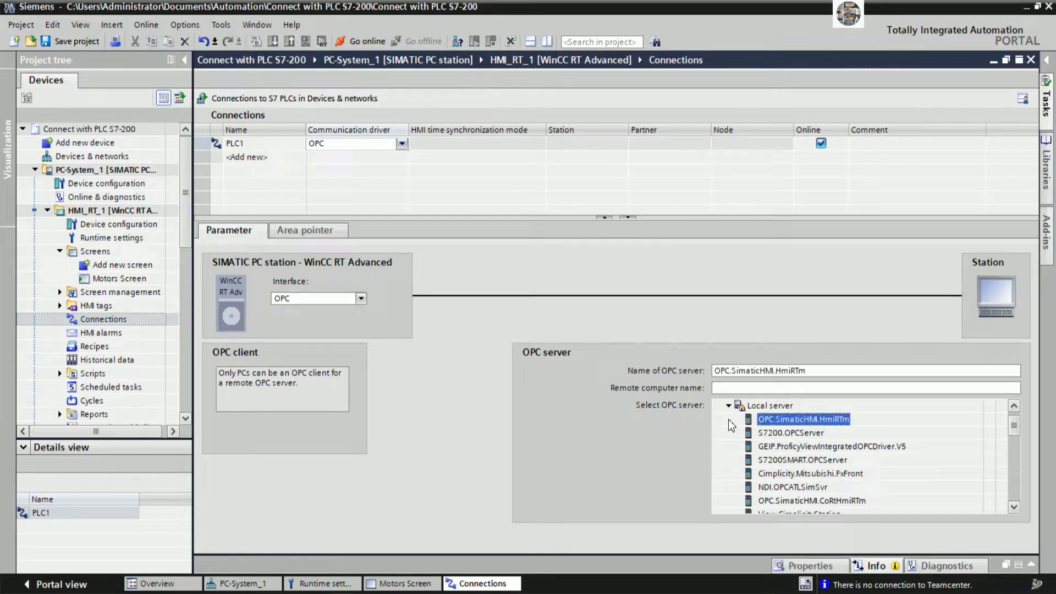
left_click(1015, 507)
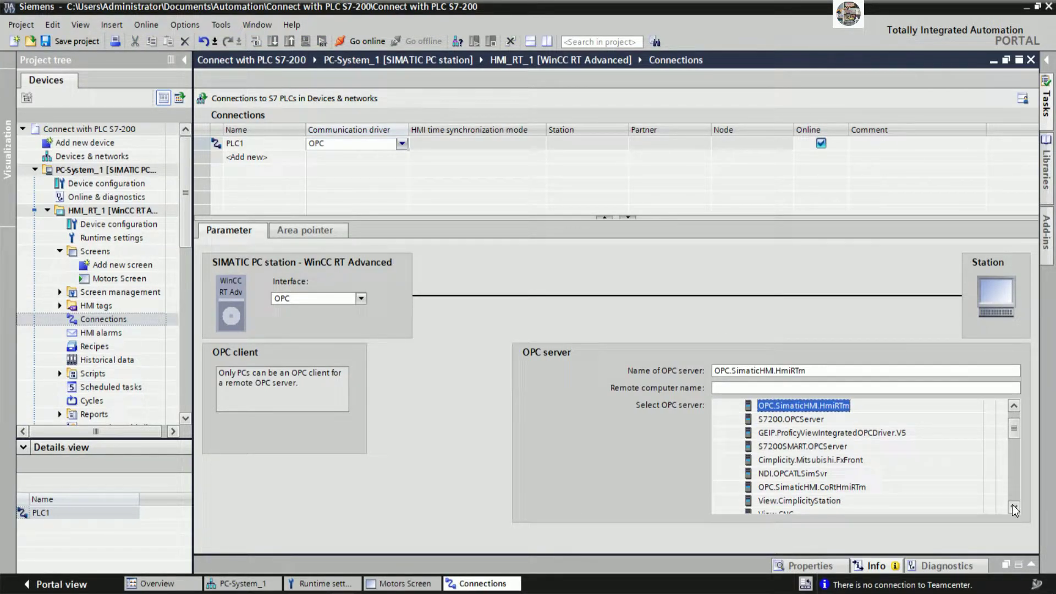
left_click(792, 424)
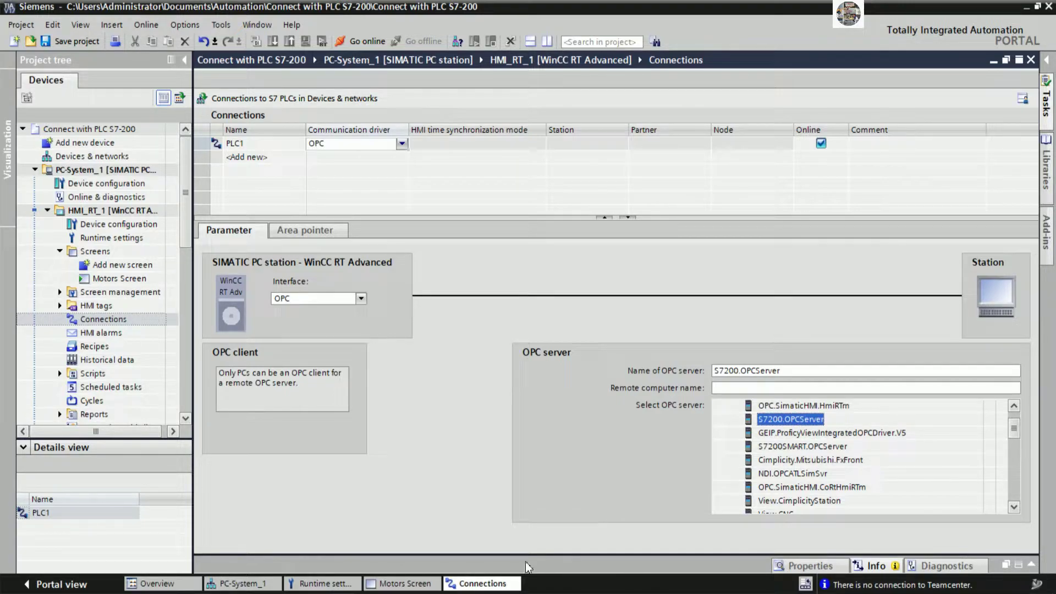
Switch to Notepad, add the line "Please choose S7200.OPCServer for connection" below the existing notes, and minimize it.
key("alt+Tab")
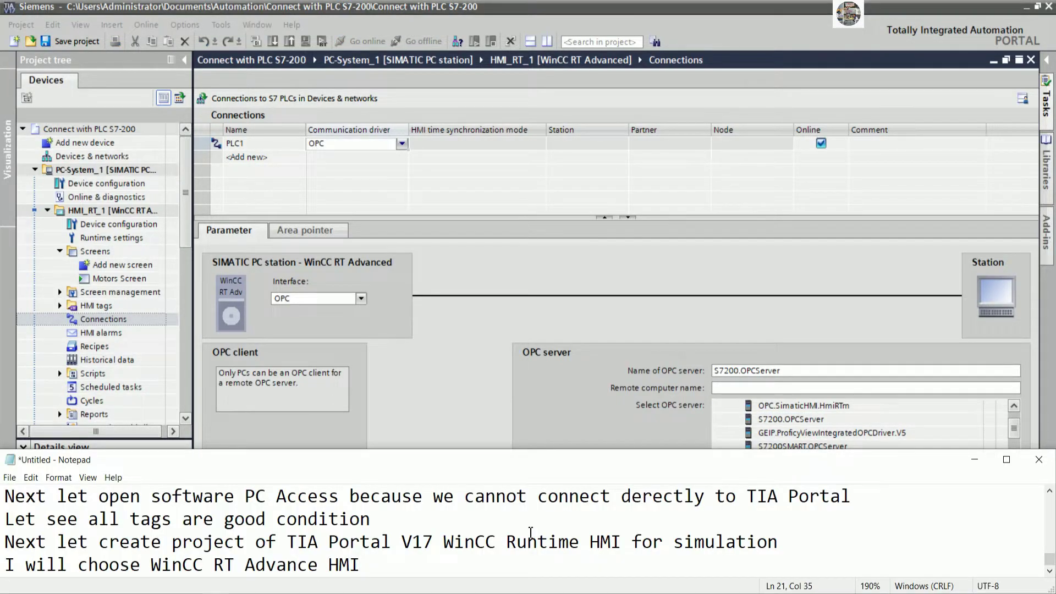
key("Return")
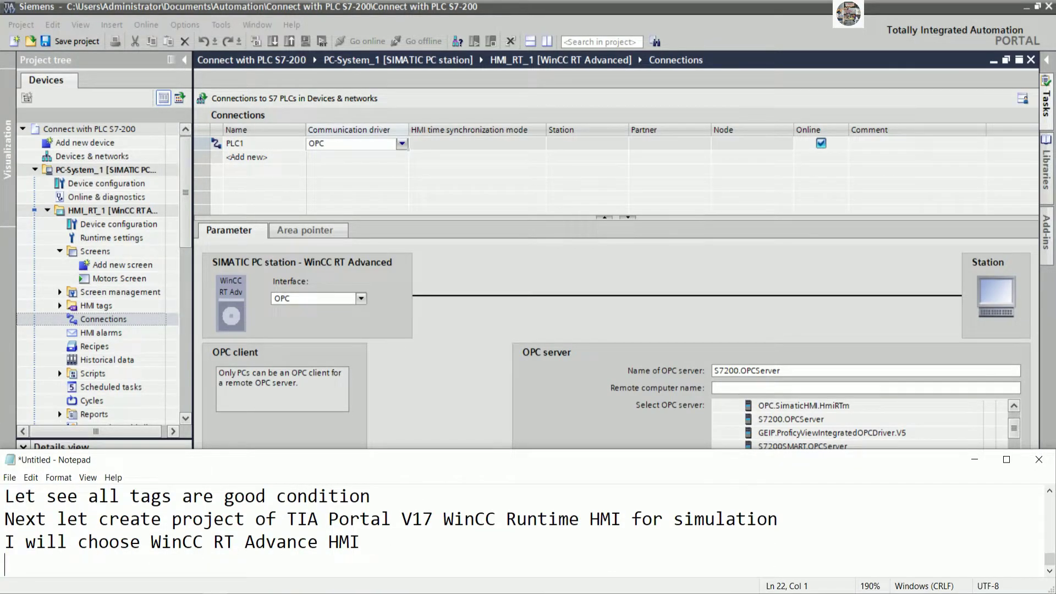
type("Please choose ")
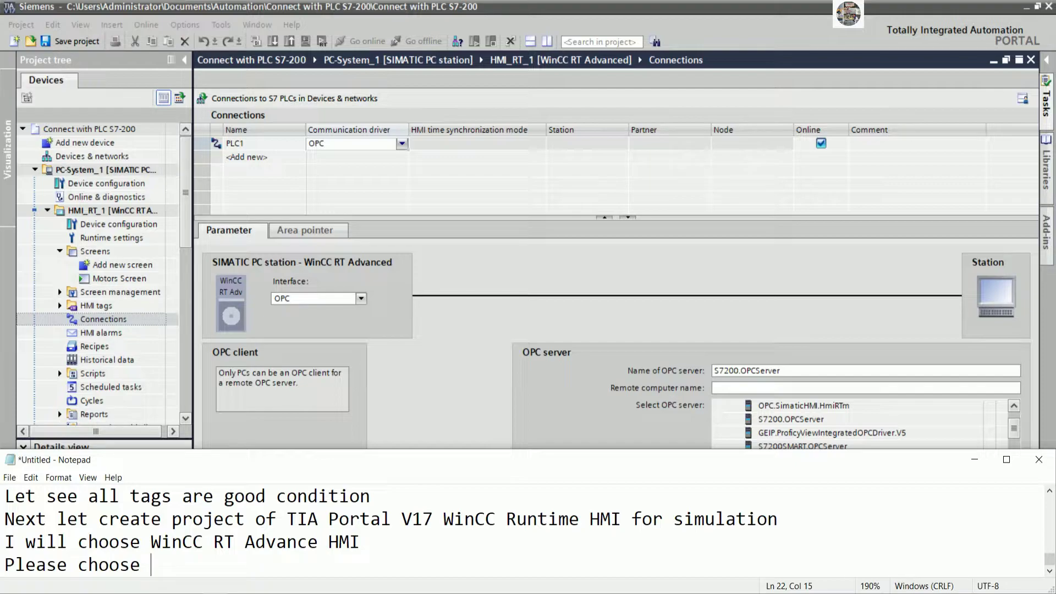
type("S")
type("7")
type("200")
type(".O")
type("P")
key("BackSpace")
type("O")
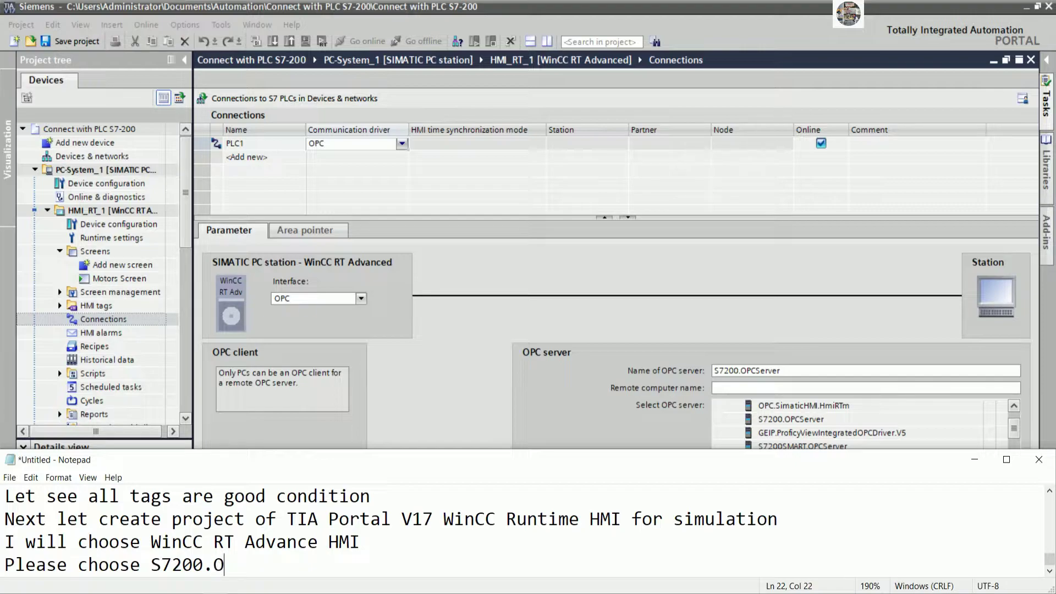
type("PCServer")
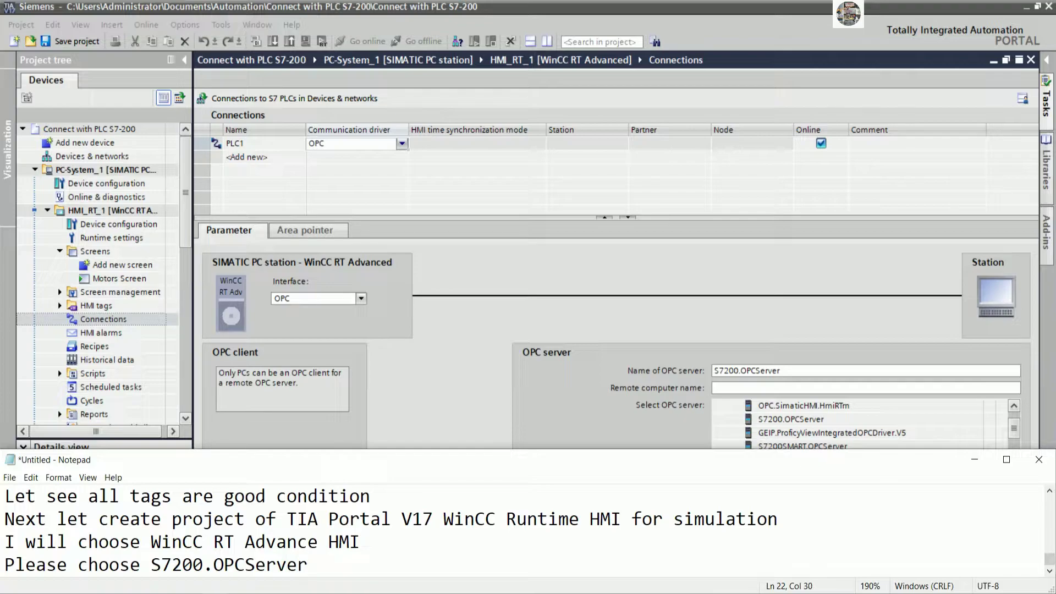
type(" for connection")
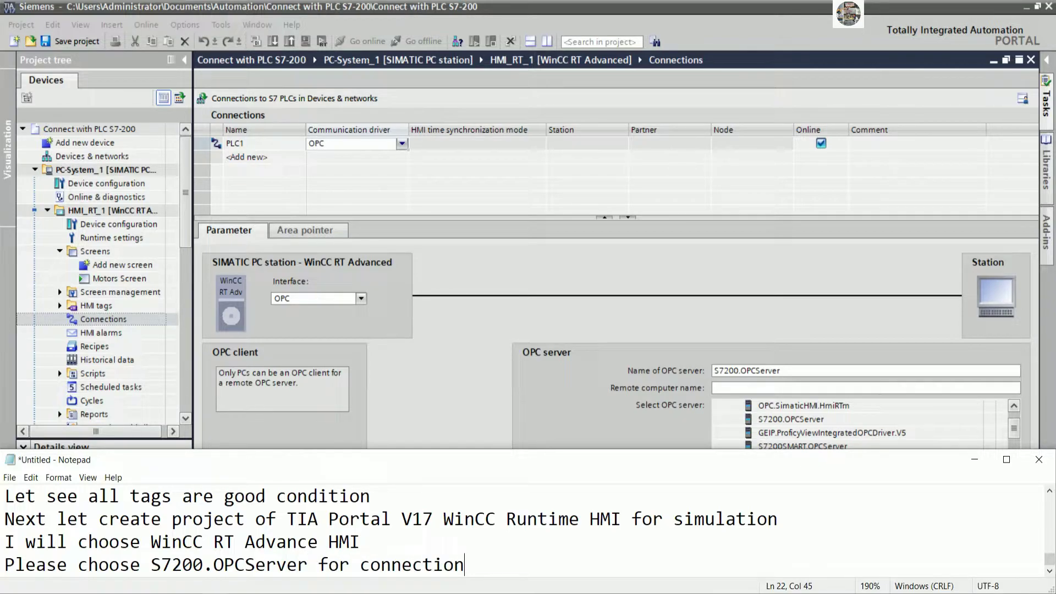
left_click(975, 460)
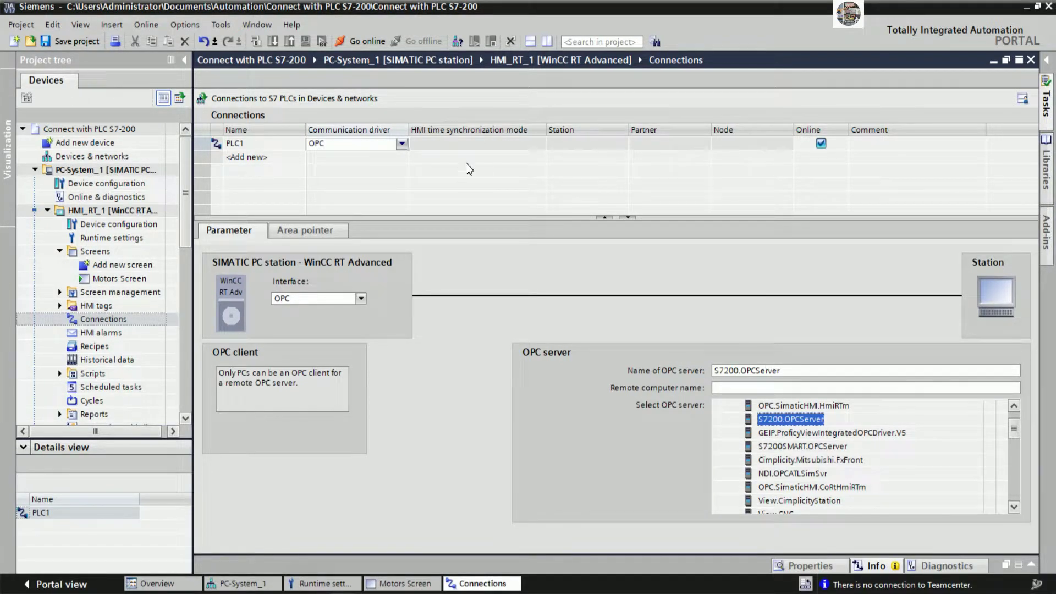
left_click(478, 146)
left_click(365, 143)
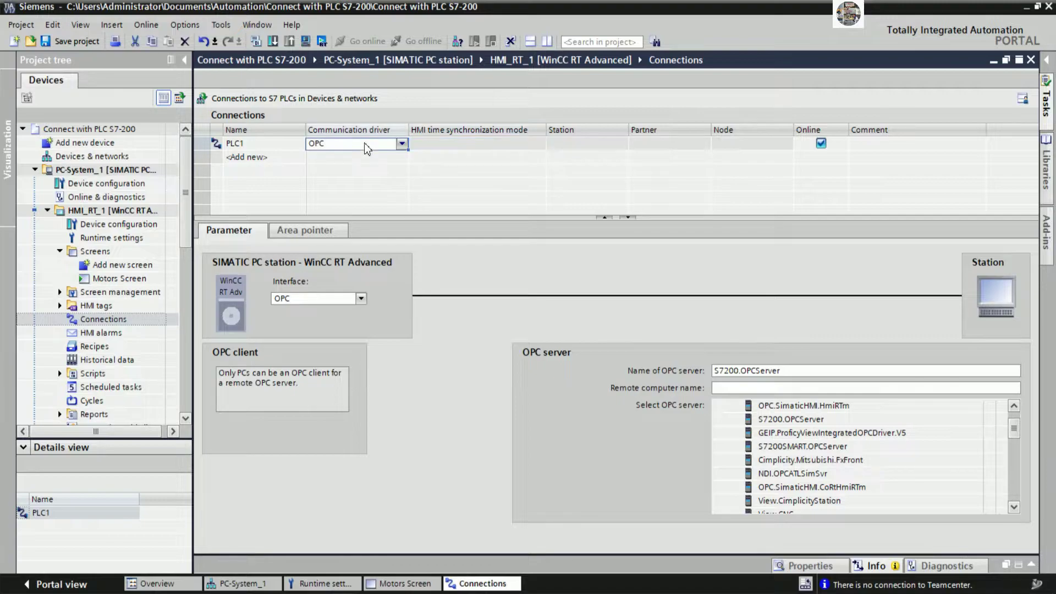
left_click(791, 419)
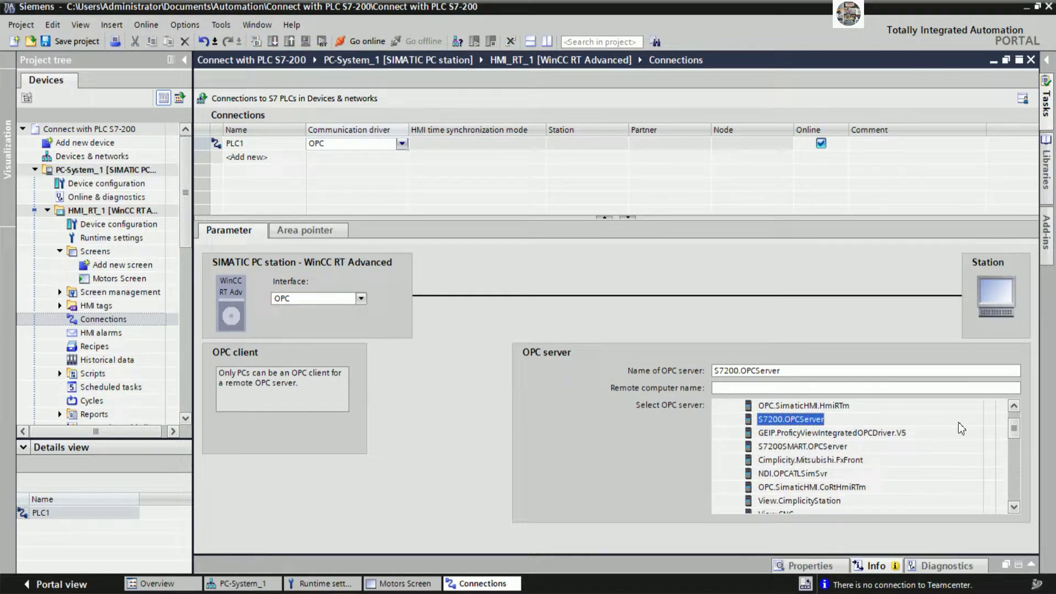
mouse_move(1021, 439)
left_mouse_down()
mouse_move(1010, 506)
mouse_move(1013, 432)
left_mouse_up()
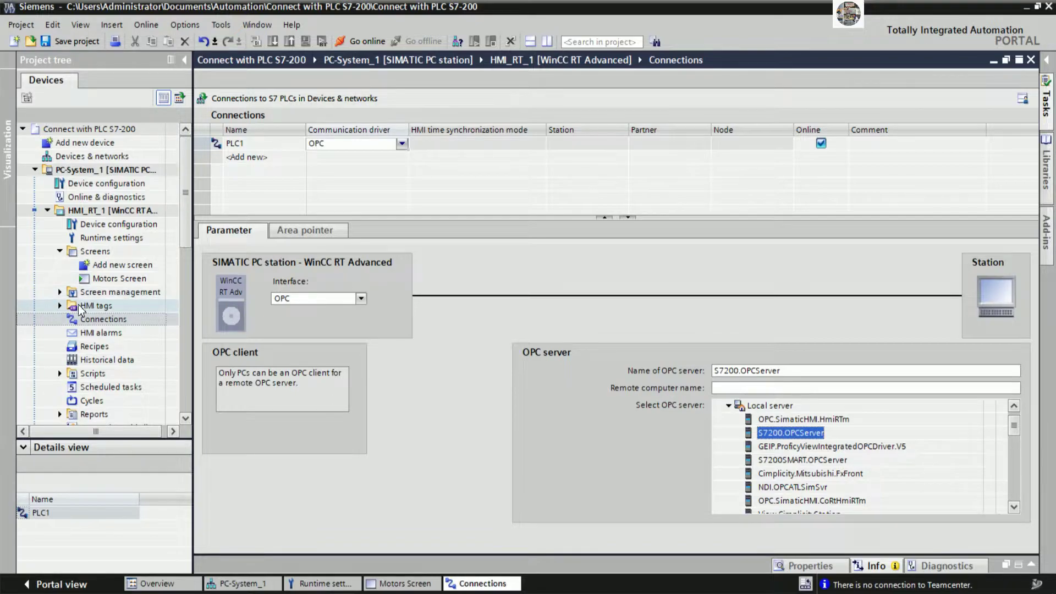
Open the list of all HMI tags and add a tag named STOP MOTOR1.
left_click(60, 306)
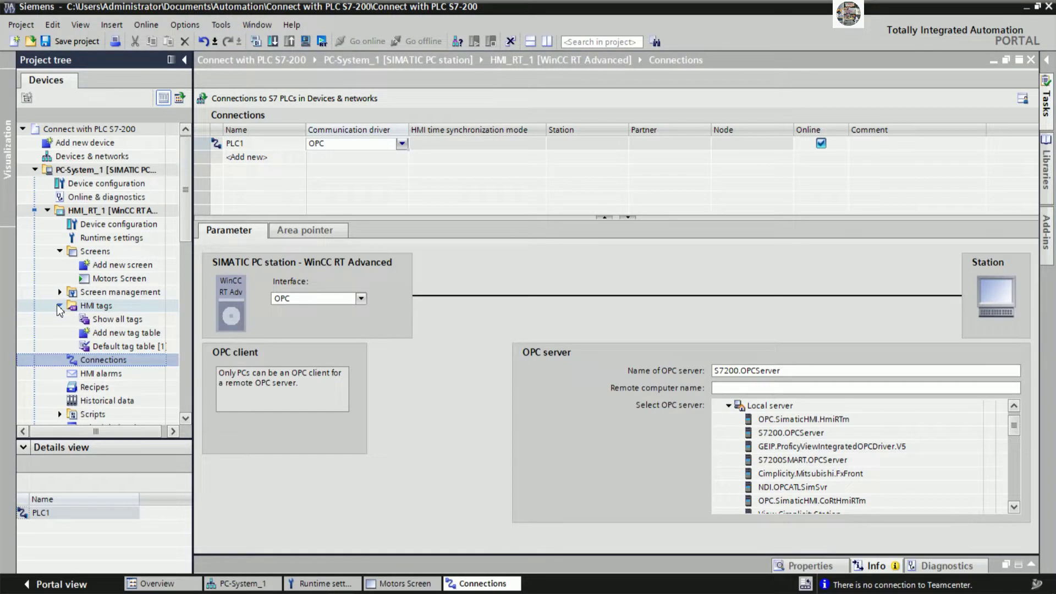
double_click(115, 319)
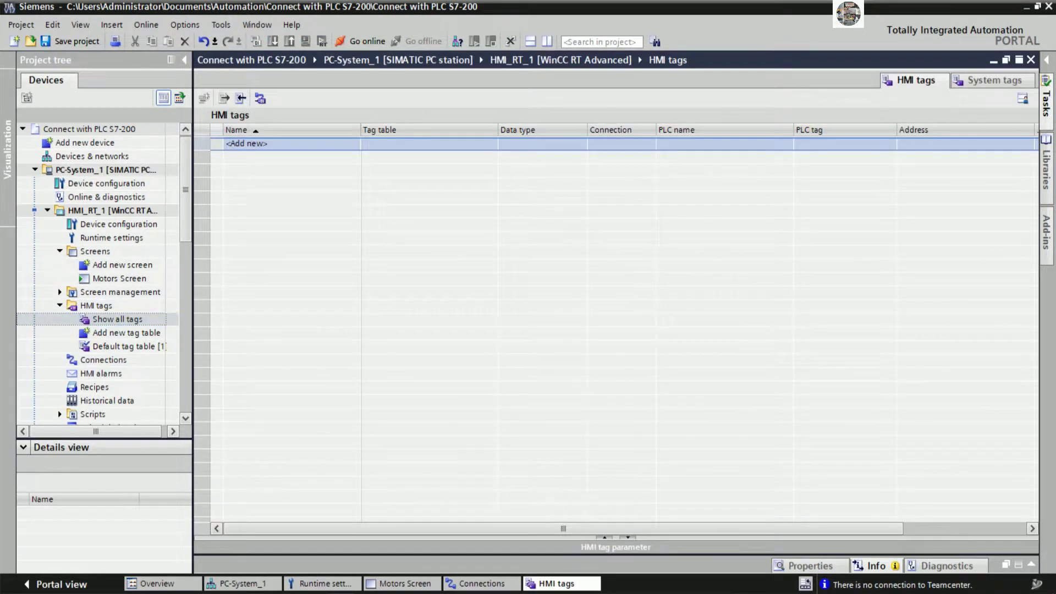
left_click(288, 149)
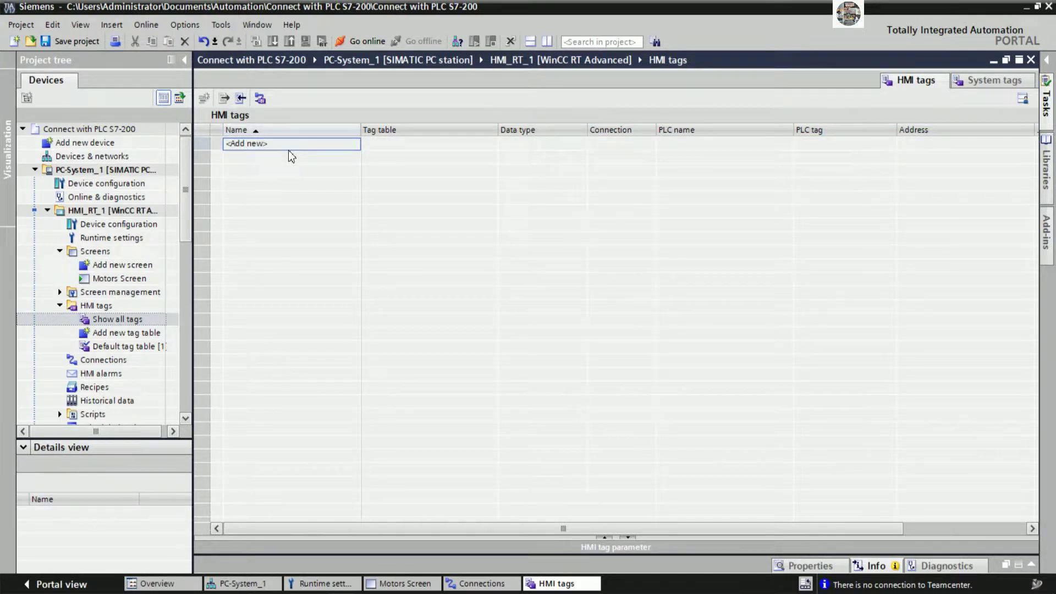
key("Return")
type("s")
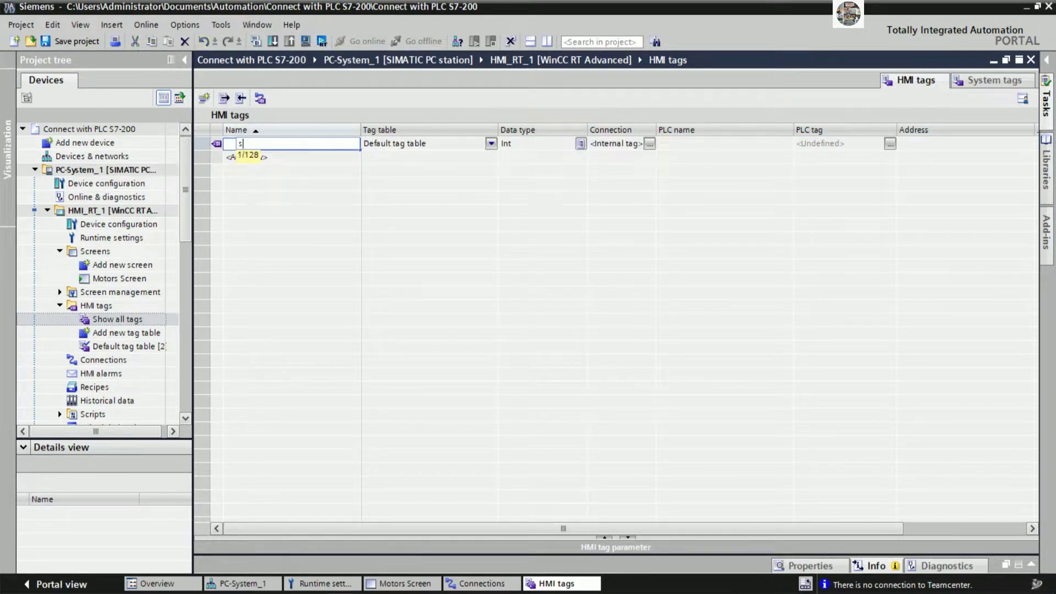
key("BackSpace")
type("STA")
key("BackSpace")
type("STOP_MOTOR")
key("BackSpace")
key("BackSpace")
key("BackSpace")
key("BackSpace")
key("BackSpace")
type("MOTOR1")
key("Return")
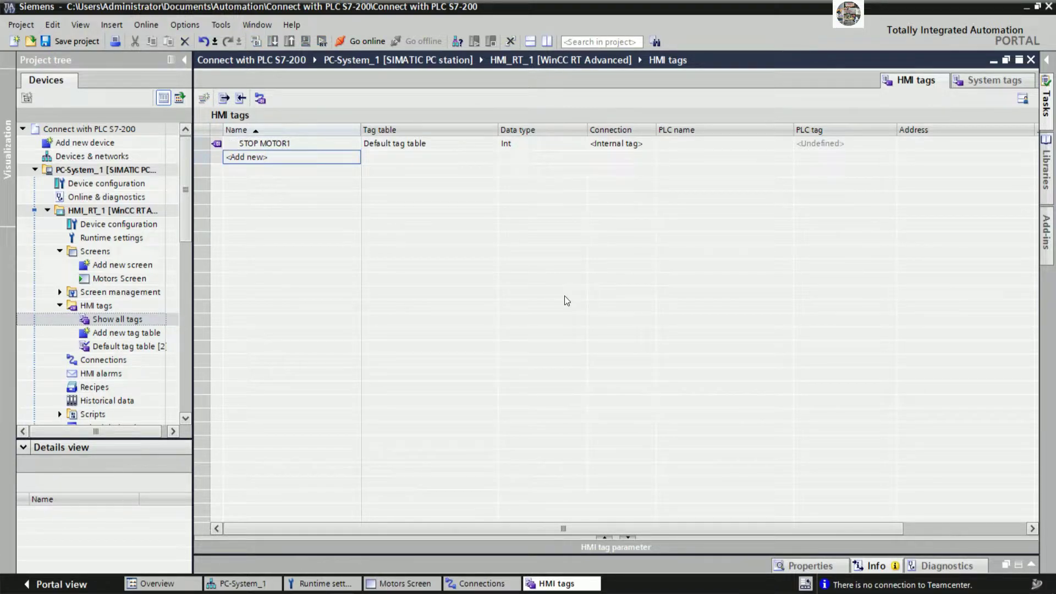
Set the STOP MOTOR1 tag's data type to Bool and its connection to PLC1.
left_click(560, 145)
type("Bool")
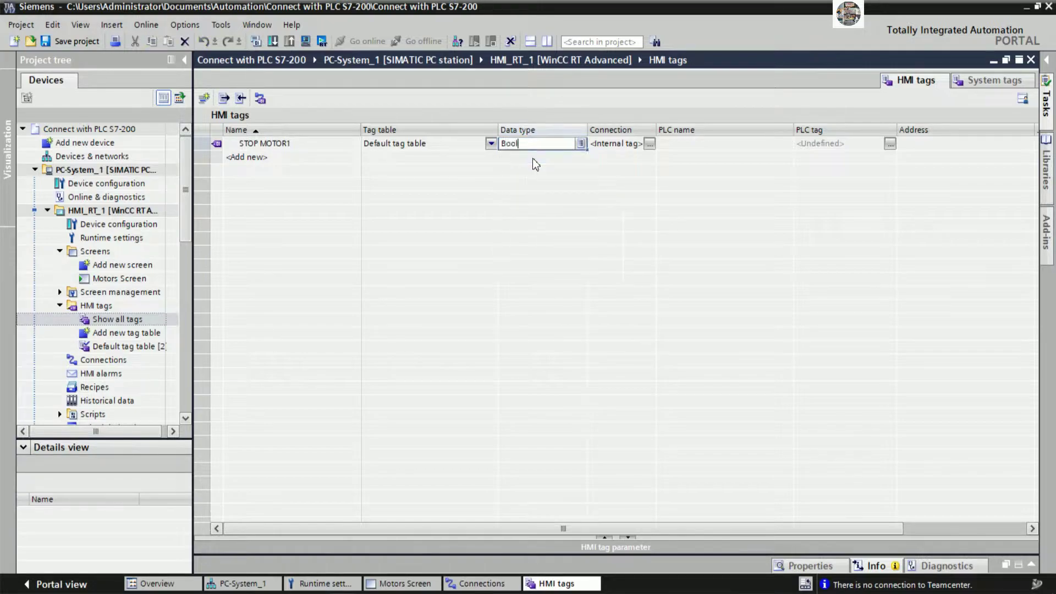
left_click(650, 144)
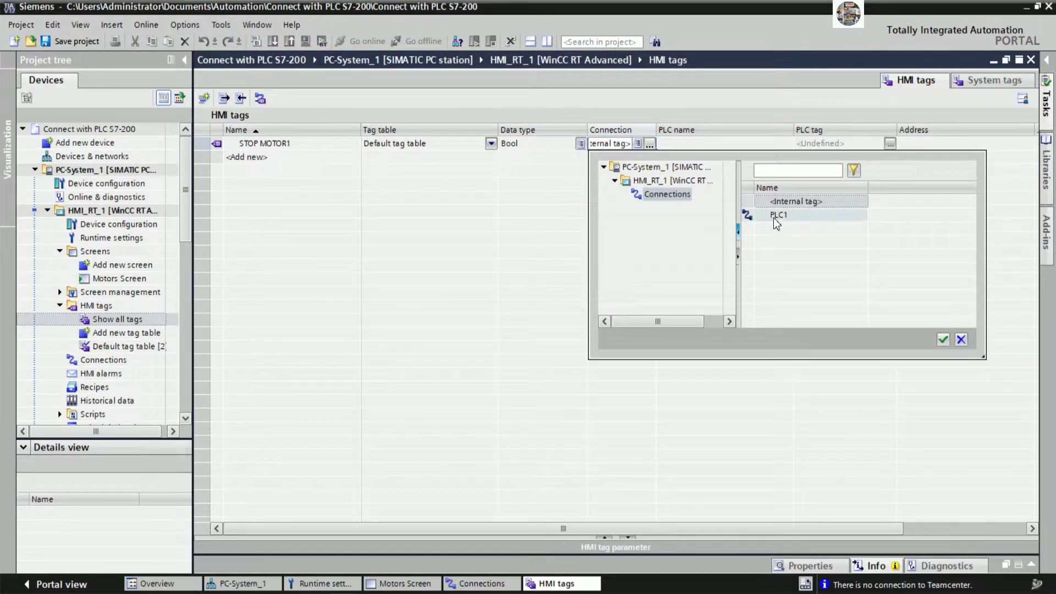
double_click(775, 215)
Narrow the HMI tag table's columns from Name through PLC tag so the address and acquisition cycle settings fit in view.
left_click_drag(725, 528, 773, 527)
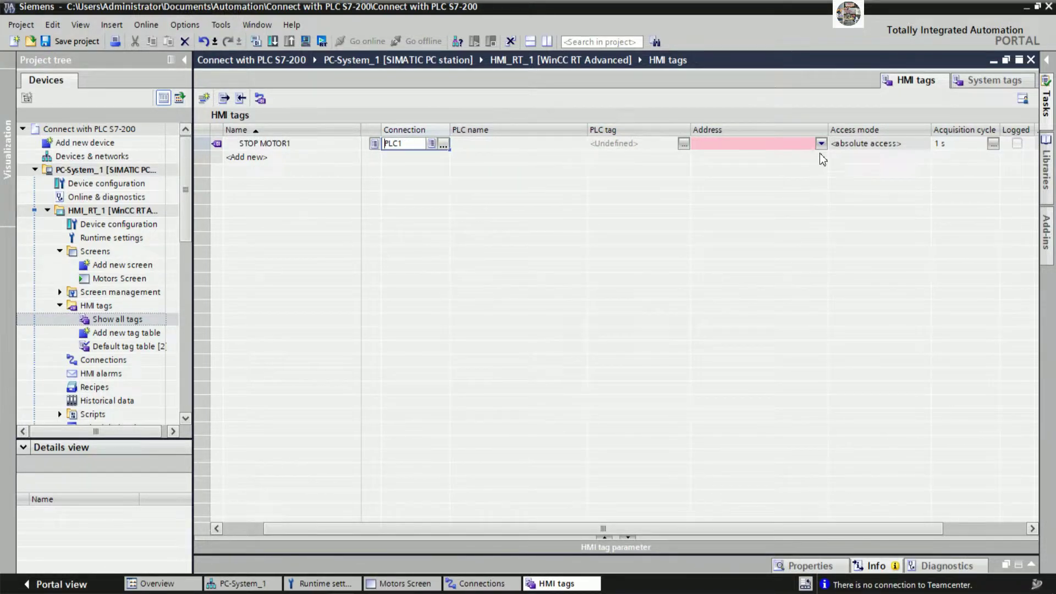
left_click_drag(672, 529, 628, 529)
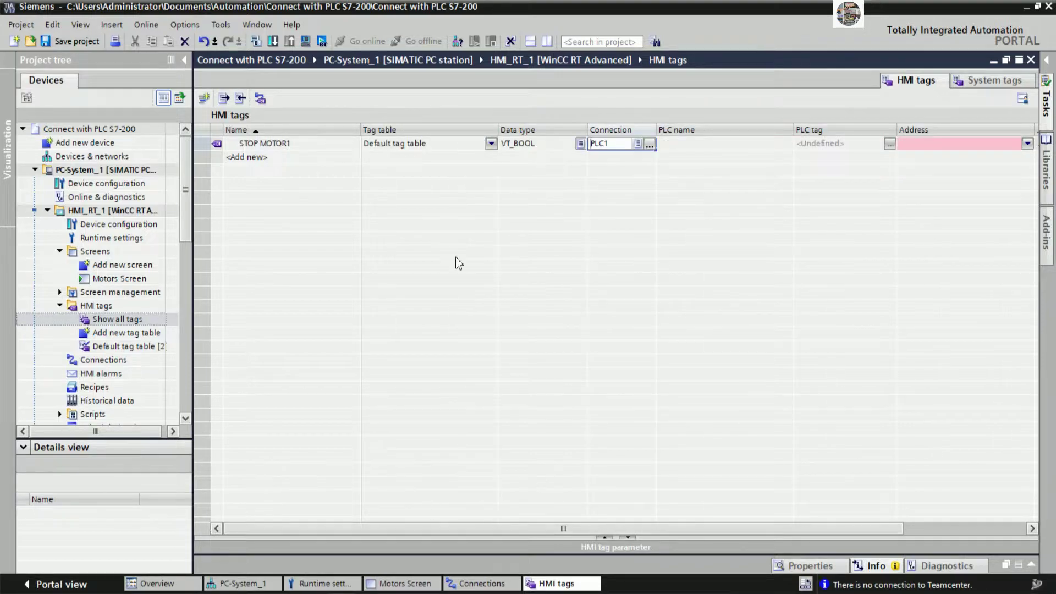
left_click_drag(361, 130, 300, 131)
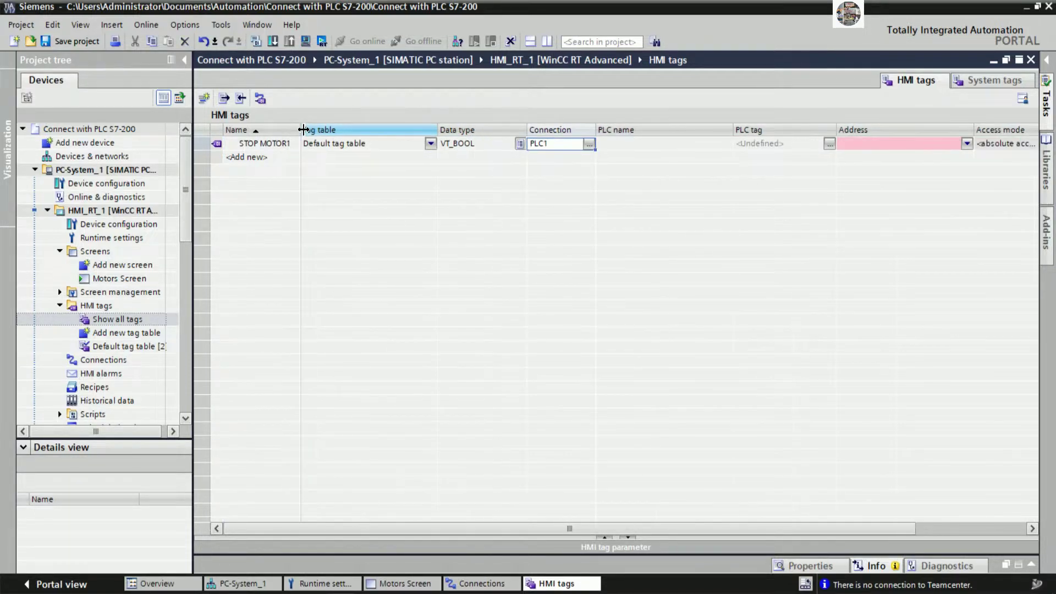
left_click_drag(438, 131, 382, 131)
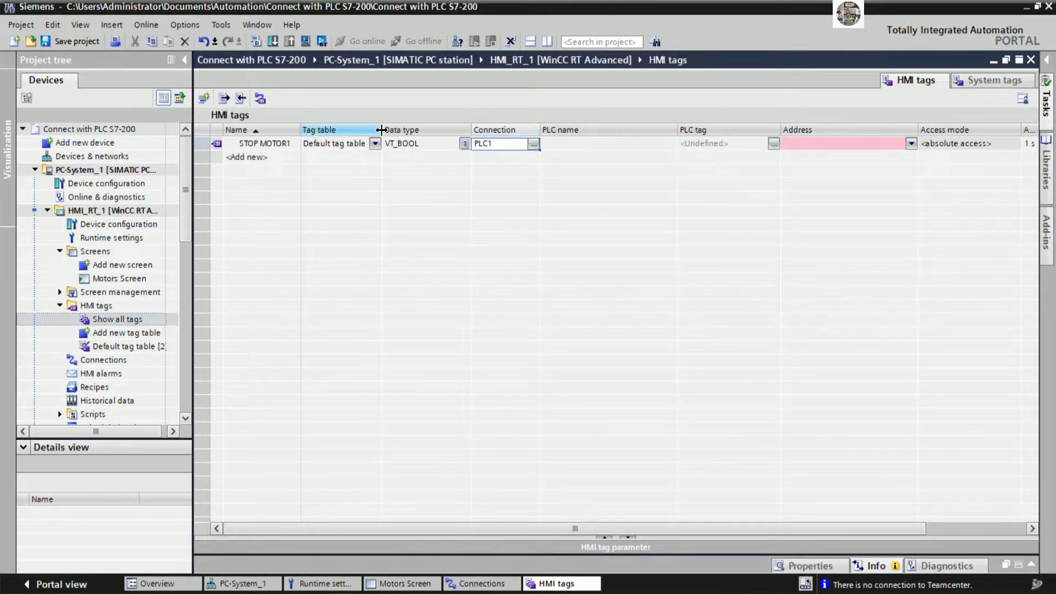
left_click_drag(471, 131, 436, 131)
left_click_drag(504, 133, 492, 133)
left_click_drag(629, 134, 561, 133)
left_click_drag(664, 132, 647, 132)
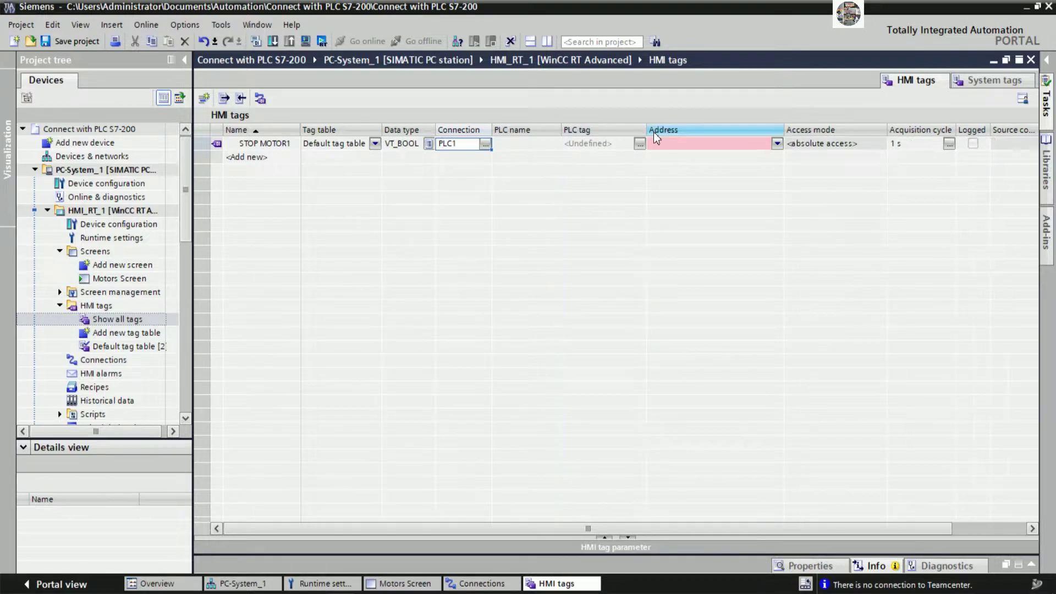
Assign the STOP_MOTOR1 item from the USER1 folder of S7200.OPCServer as the STOP MOTOR1 tag's address.
left_click(777, 142)
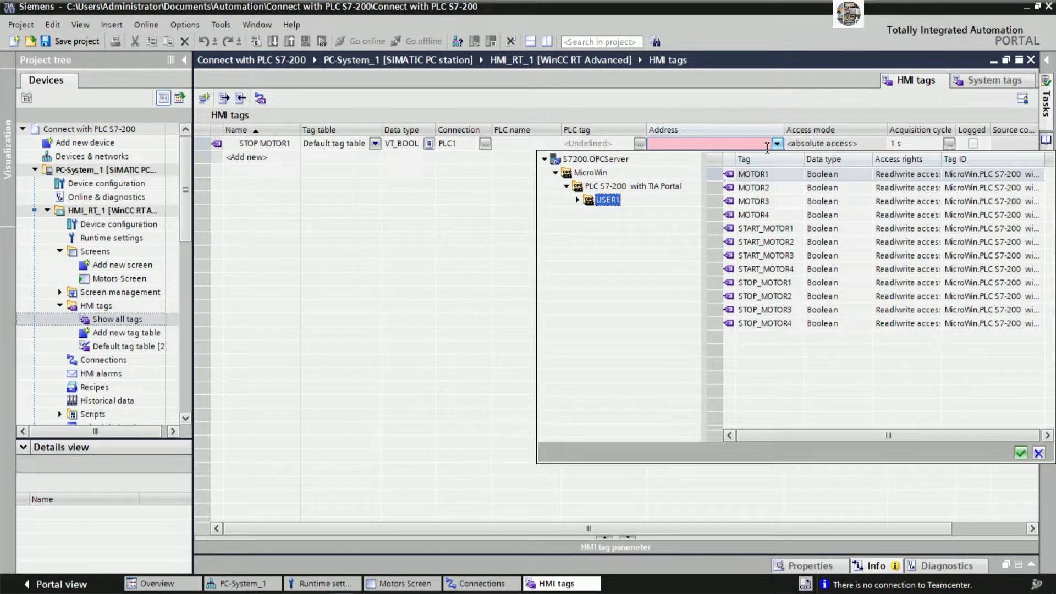
left_click(577, 200)
left_click(599, 187)
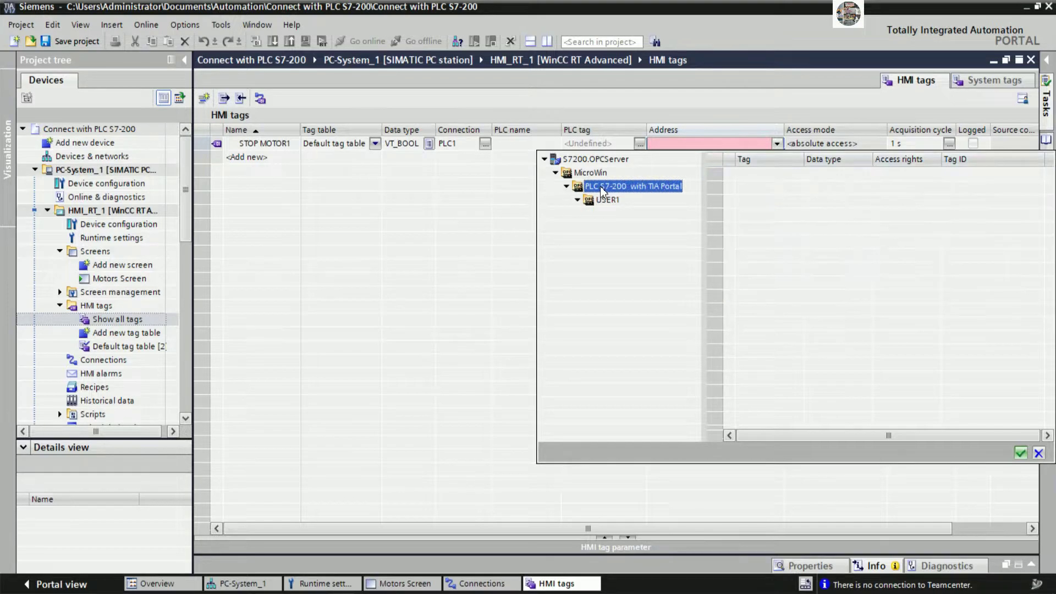
left_click(596, 174)
left_click(598, 159)
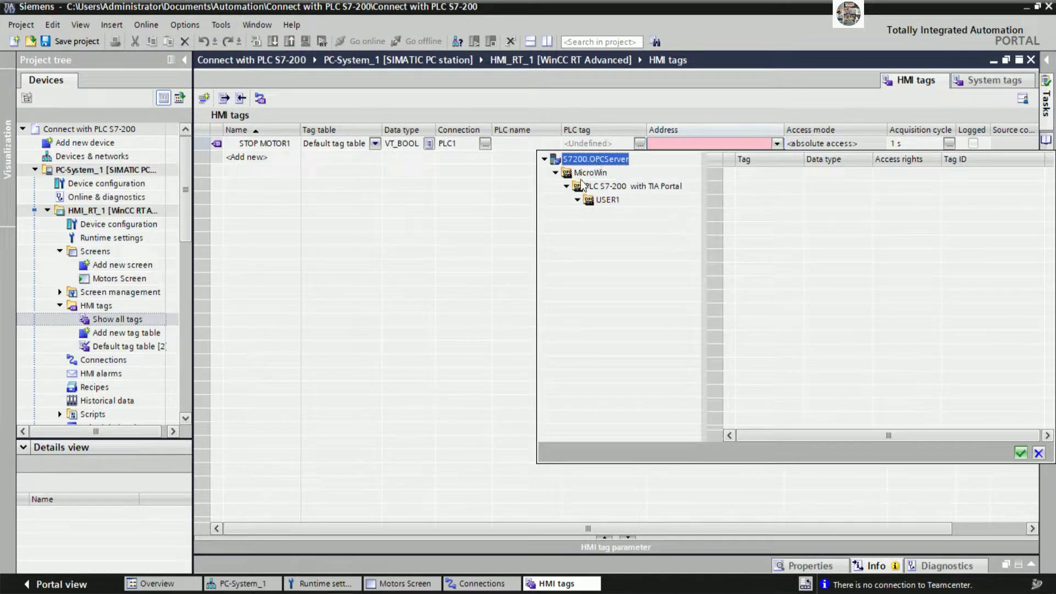
left_click(607, 199)
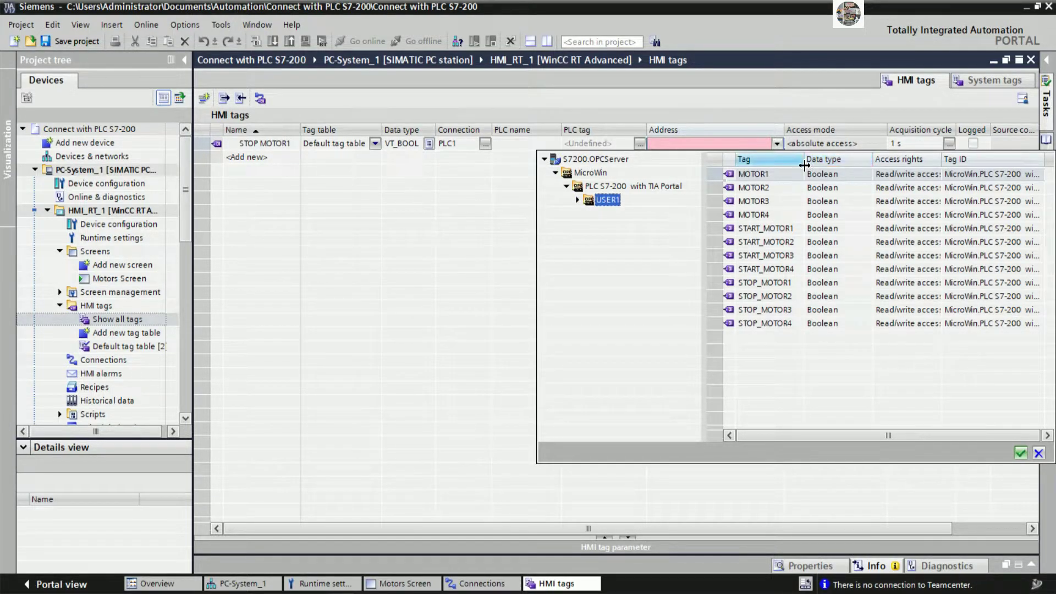
left_click_drag(804, 159, 833, 159)
left_click(827, 174)
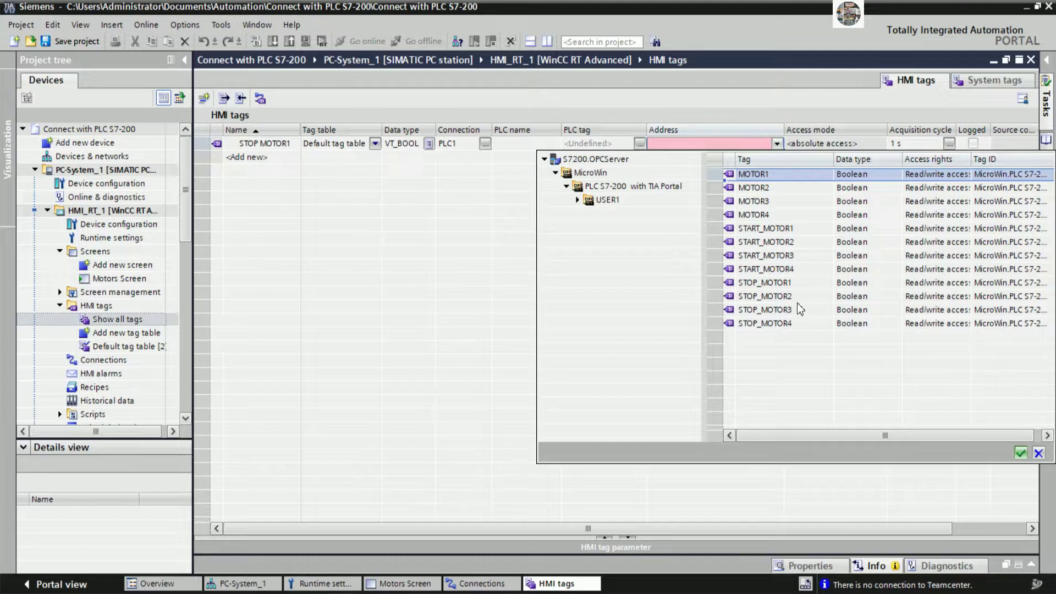
left_click(769, 230)
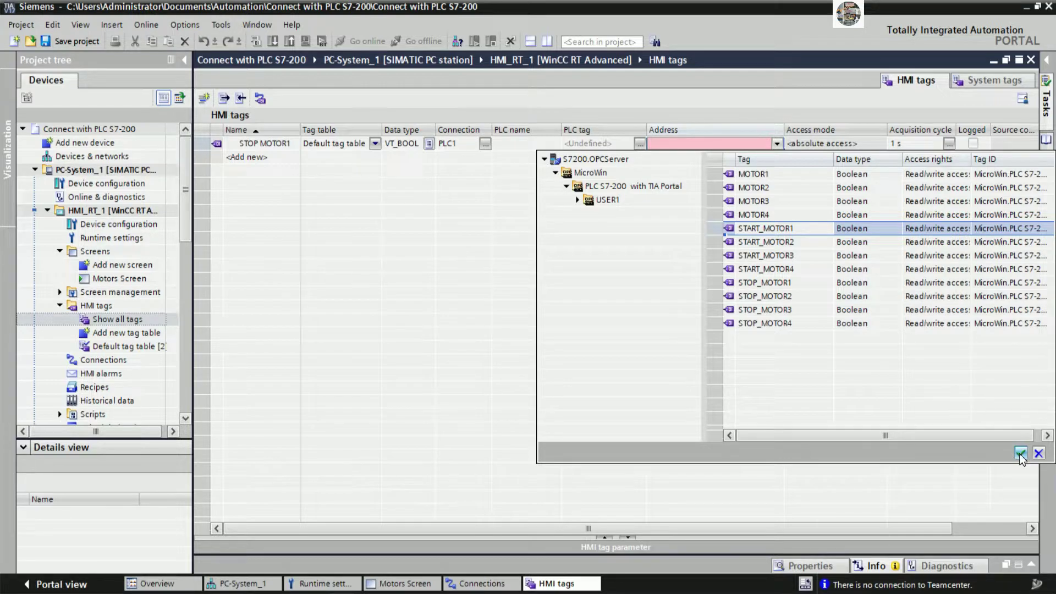
left_click(775, 284)
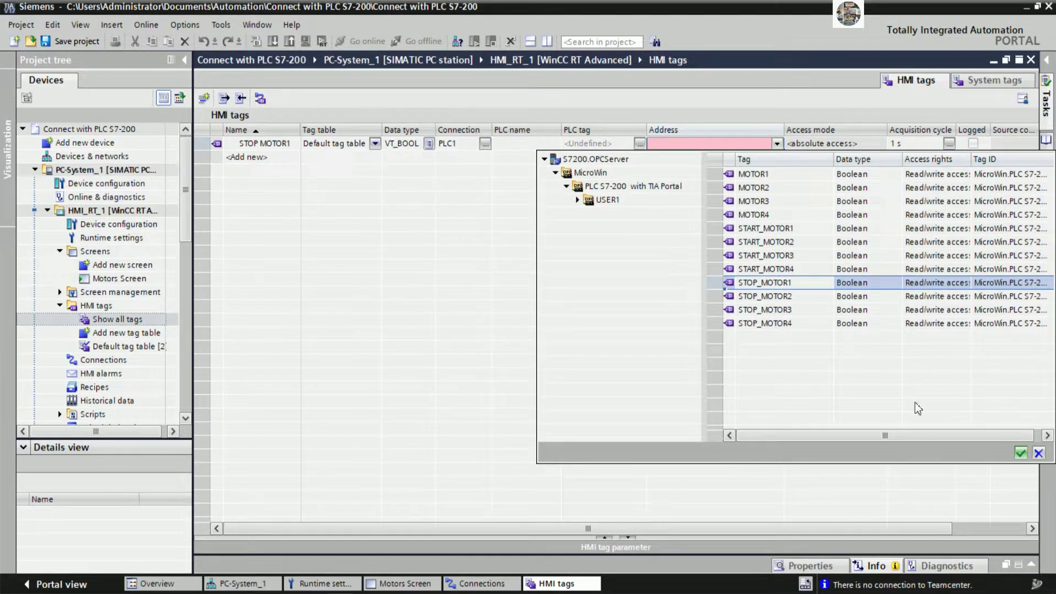
left_click(1021, 453)
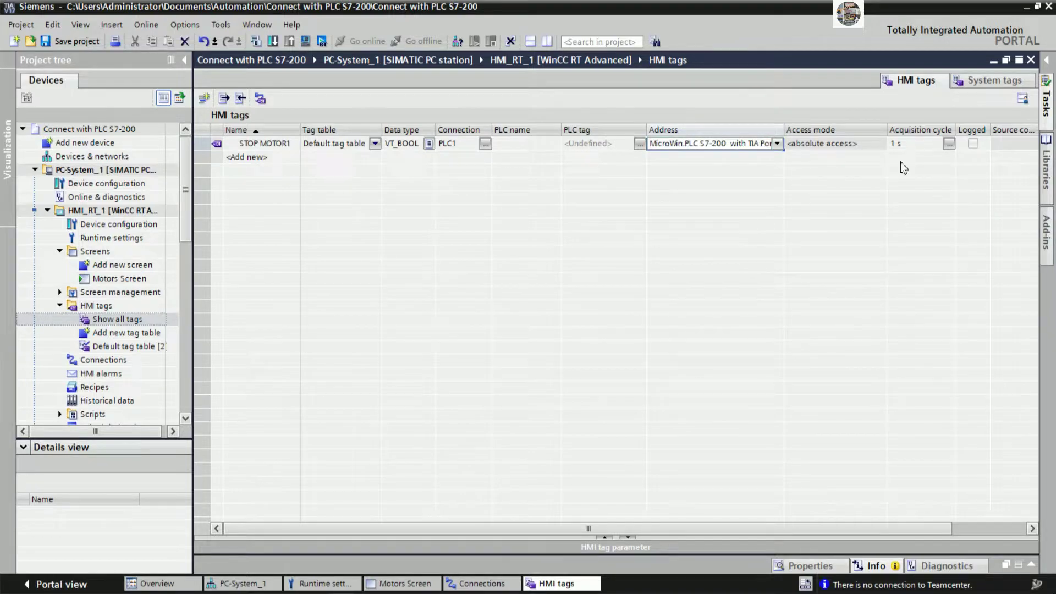
Set the STOP MOTOR1 tag's acquisition cycle to 100 ms and fill the tag down to create STOP MOTOR2 through STOP MOTOR4.
left_click(951, 143)
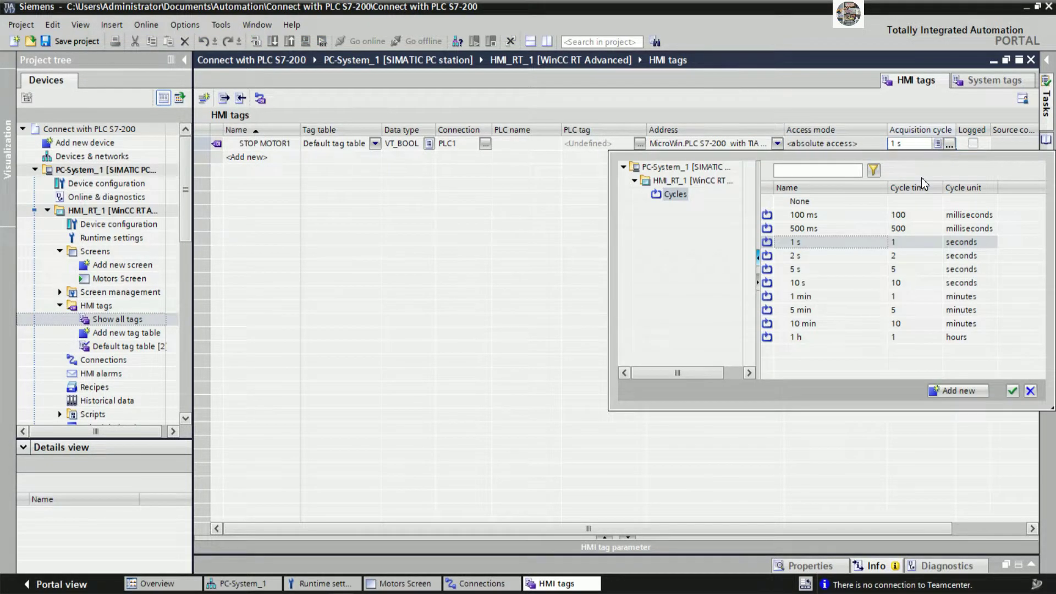
left_click(811, 216)
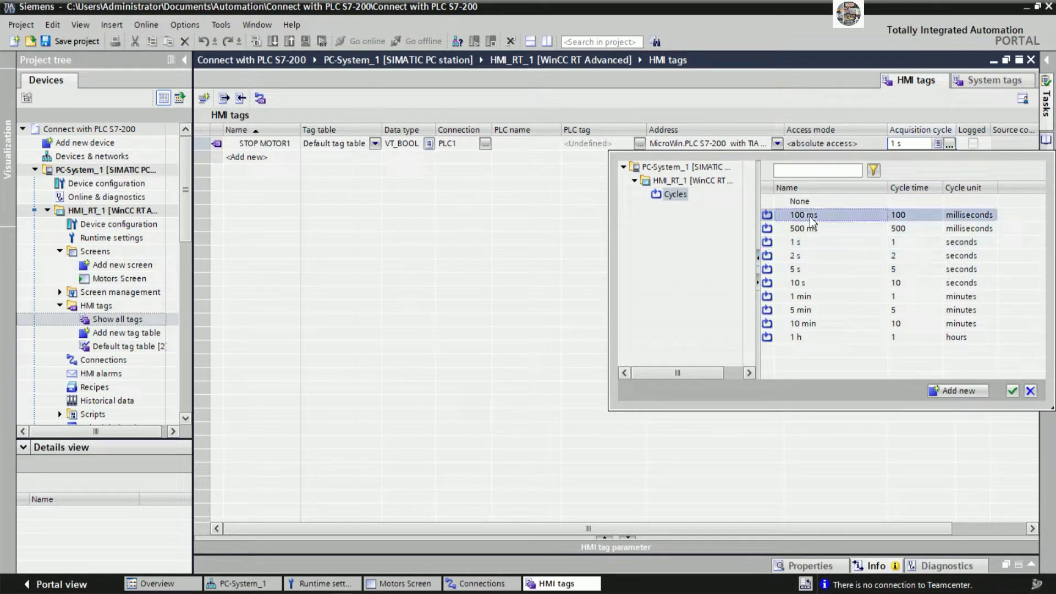
double_click(810, 216)
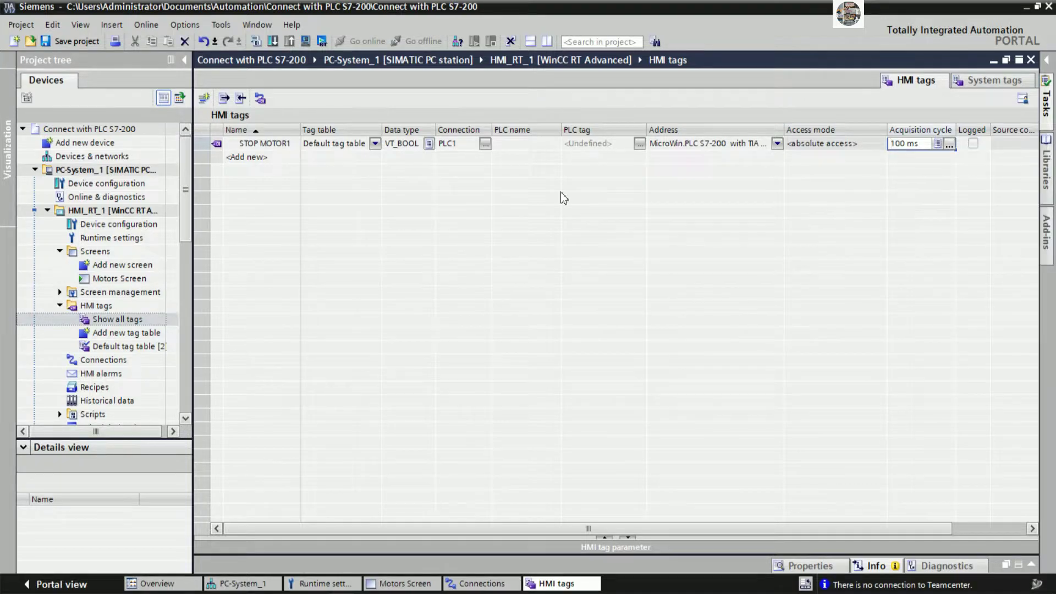
left_click(286, 146)
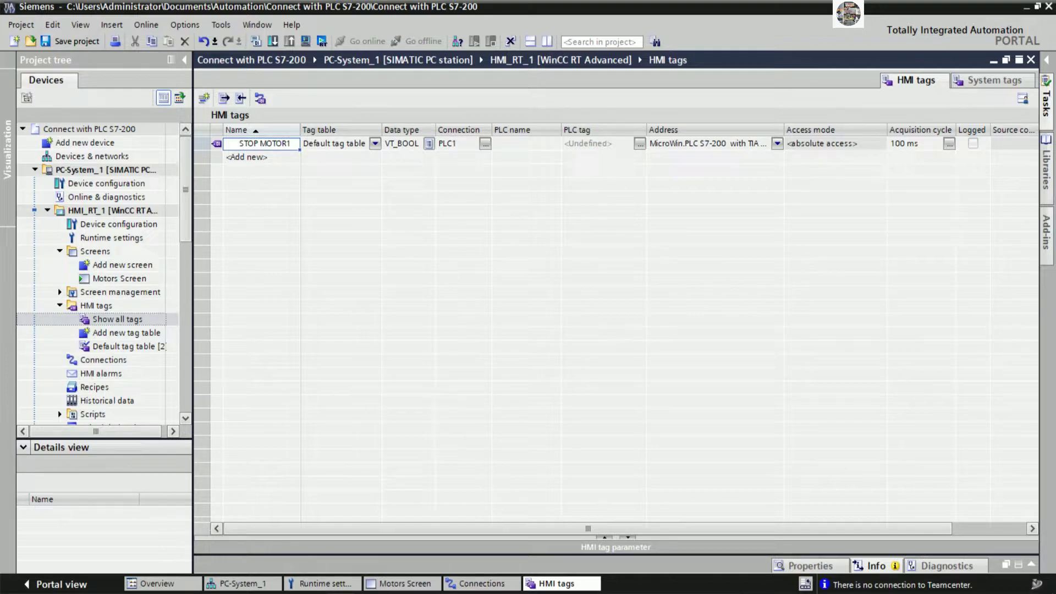
left_click_drag(300, 150, 298, 187)
Assign the STOP_MOTOR2 and STOP_MOTOR3 items from the USER1 folder as the addresses of the STOP MOTOR2 and STOP MOTOR3 tags.
left_click(770, 157)
left_click(770, 156)
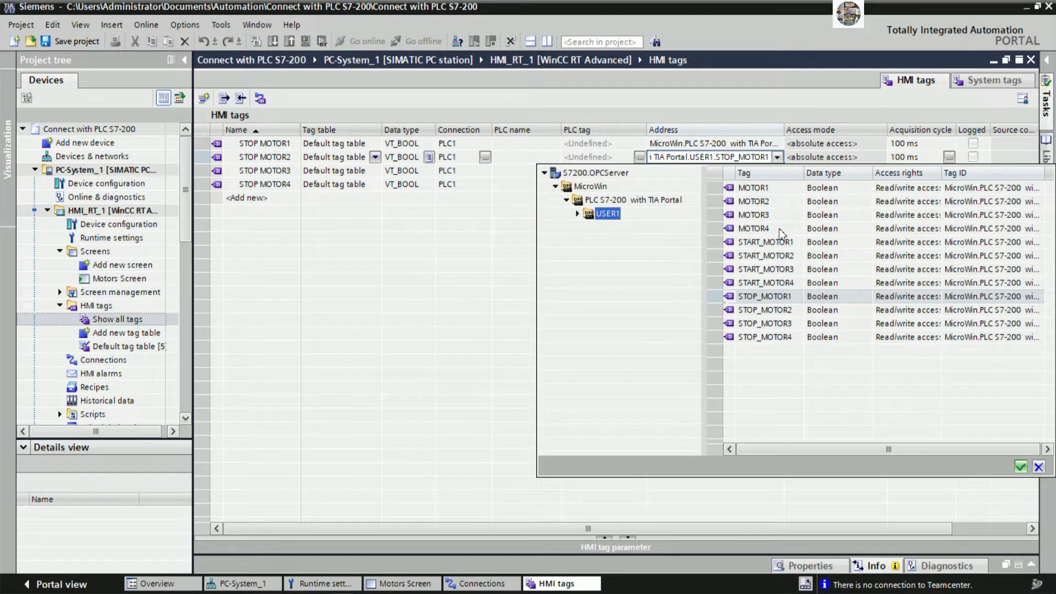
double_click(771, 311)
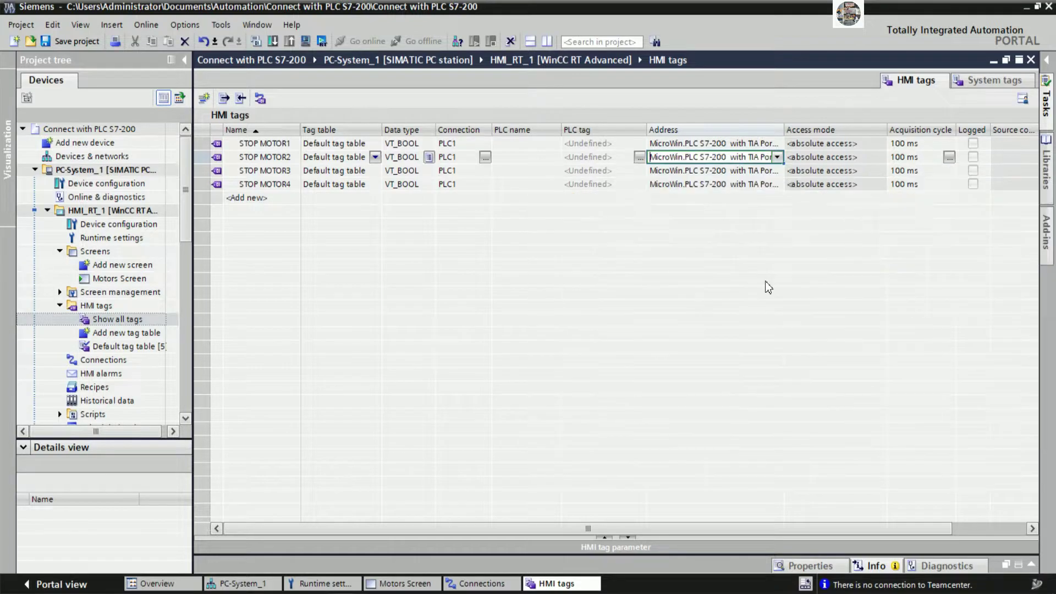
left_click(777, 171)
left_click(777, 170)
left_click(777, 172)
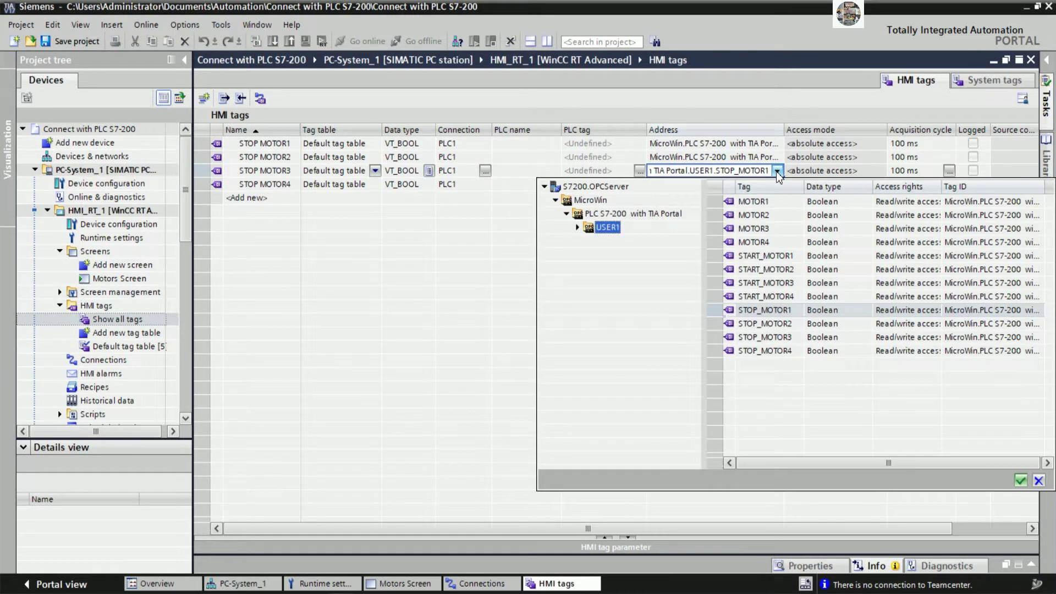
double_click(778, 337)
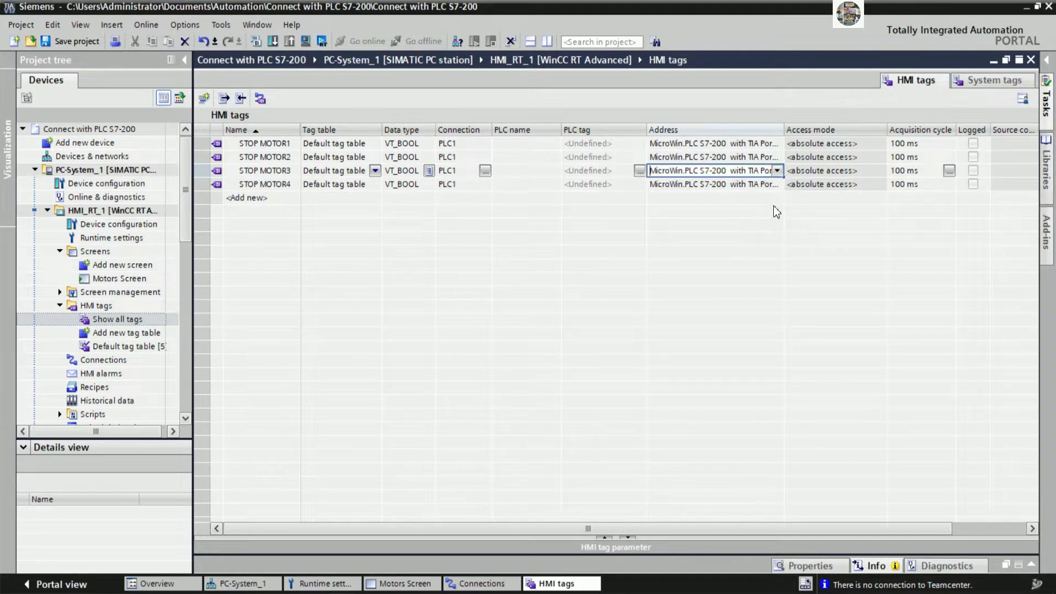
Assign the STOP_MOTOR4 item as the STOP MOTOR4 tag's address and fit the Address column to its contents.
left_click(778, 186)
left_click(778, 187)
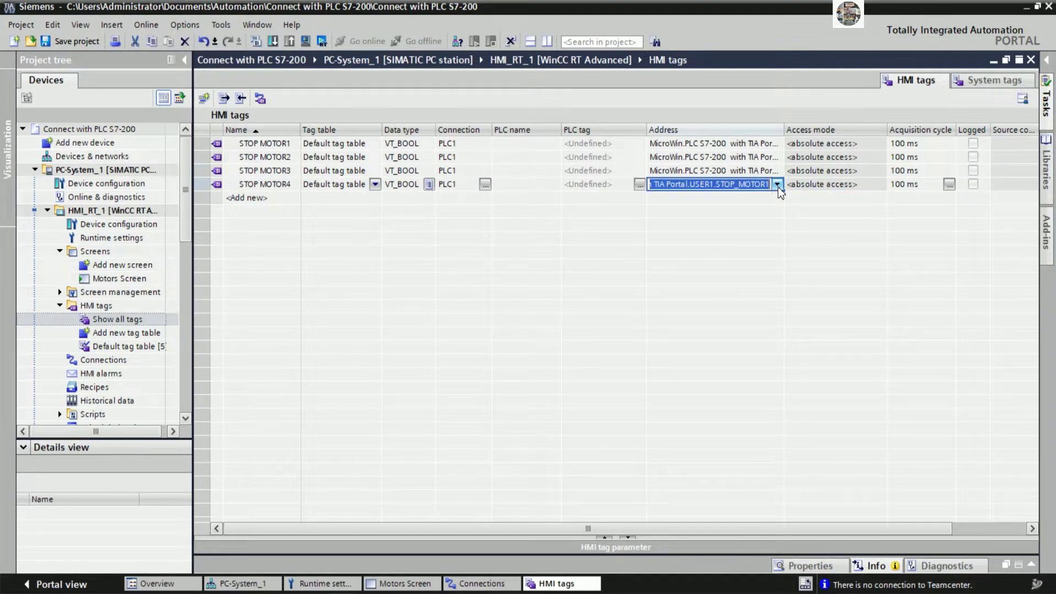
left_click(778, 187)
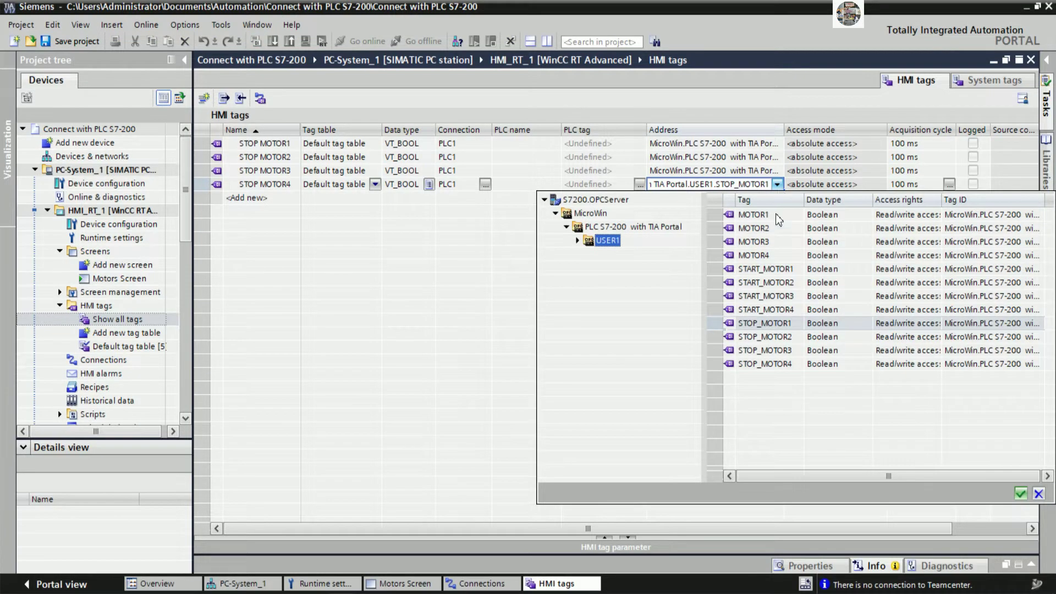
double_click(775, 364)
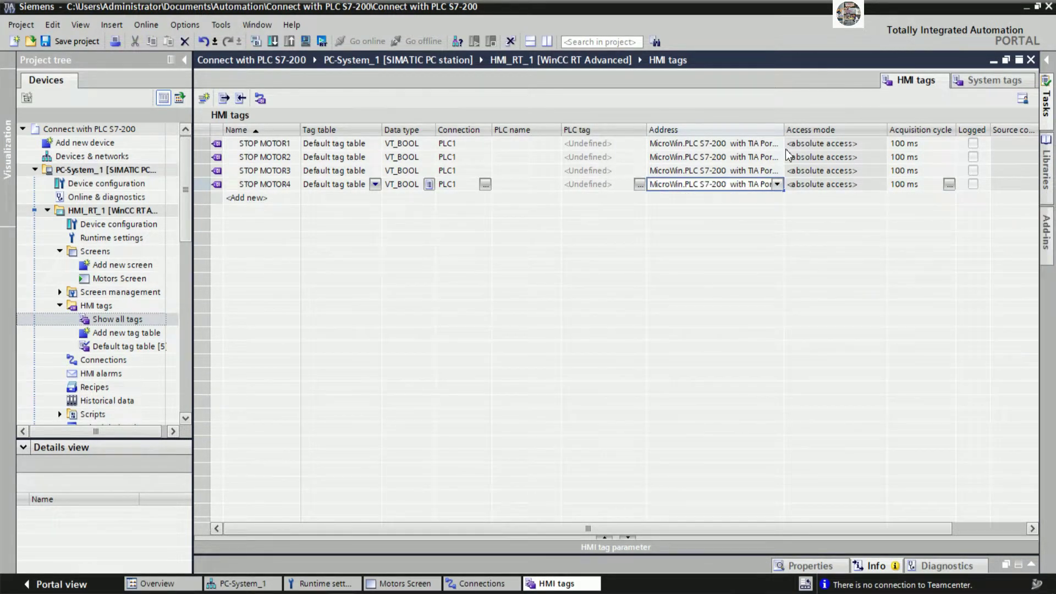
double_click(784, 130)
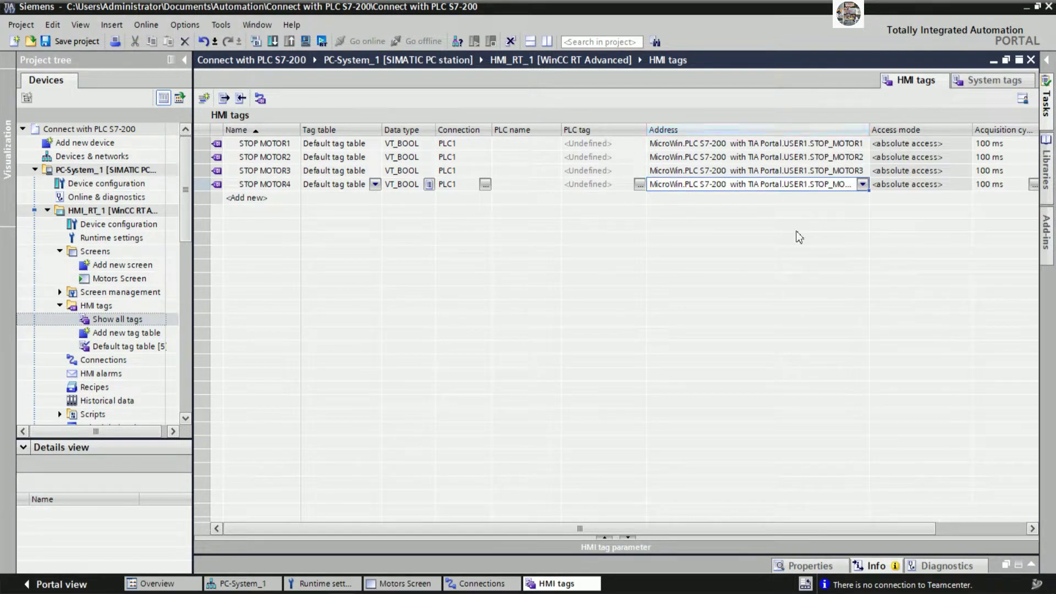
left_click(837, 173)
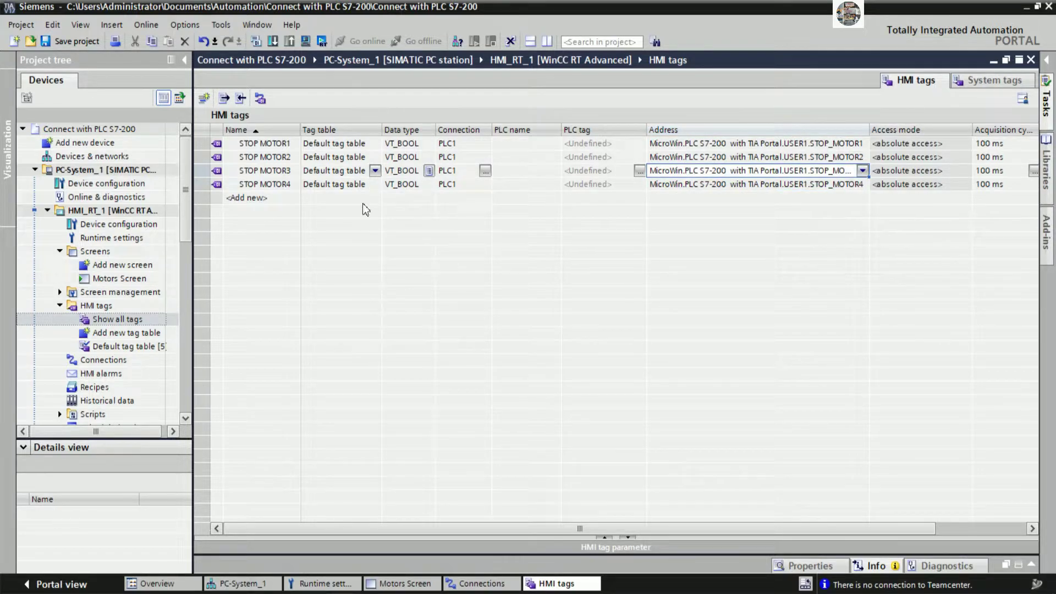
Add a tag named START MOTOR1 and fill it down to create START MOTOR2 through START MOTOR4.
left_click(266, 199)
type("S")
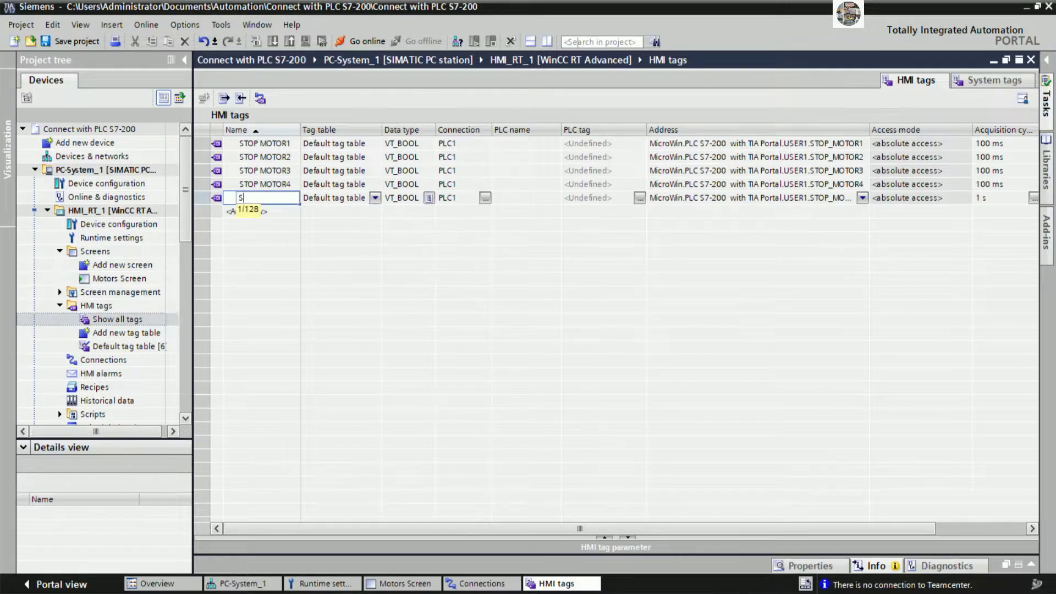
type("TART")
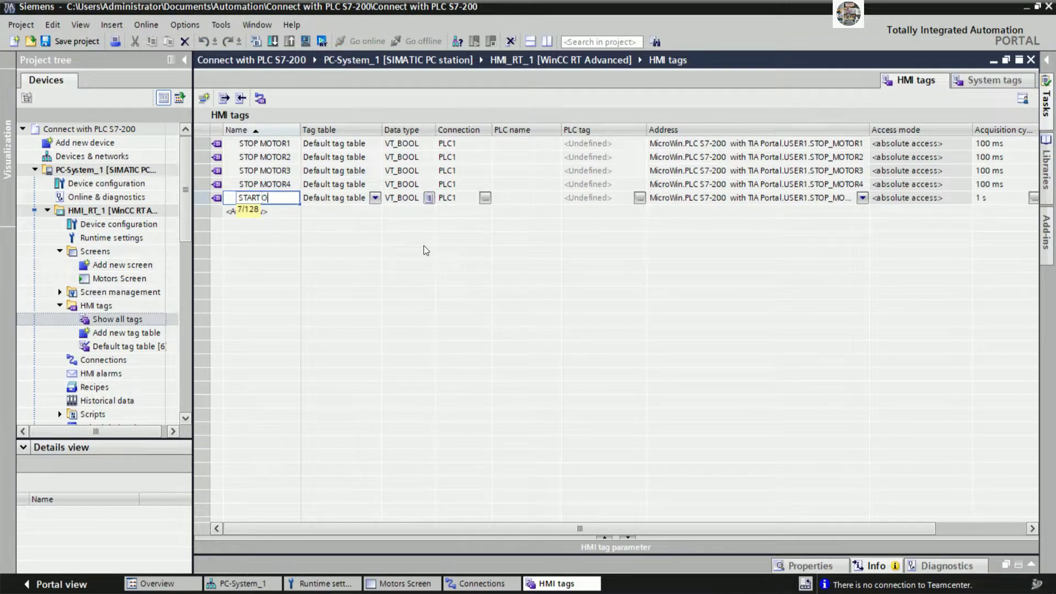
type(" MOTOR1")
key("Return")
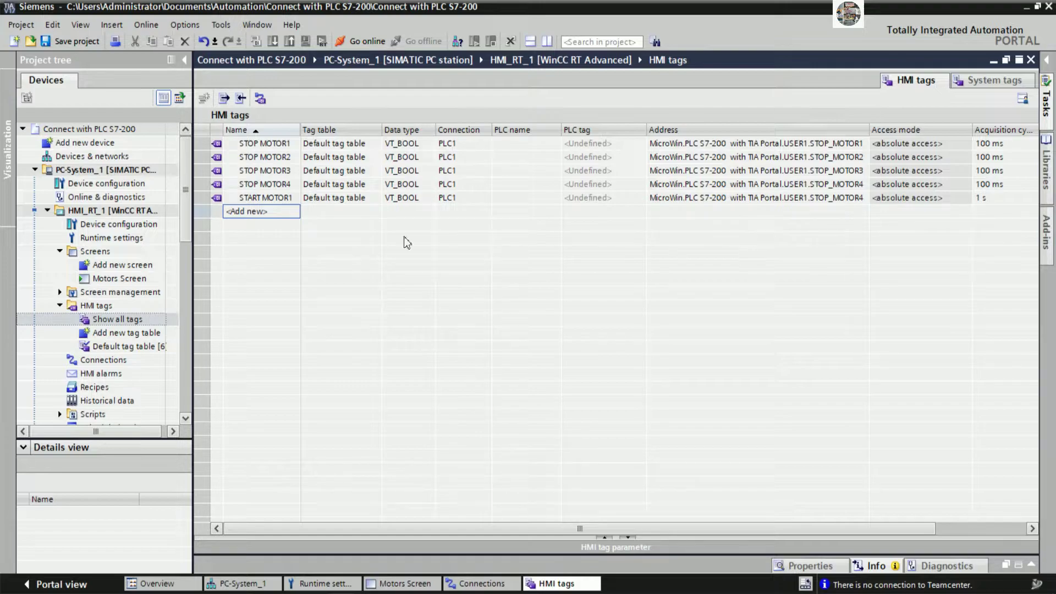
left_click(281, 200)
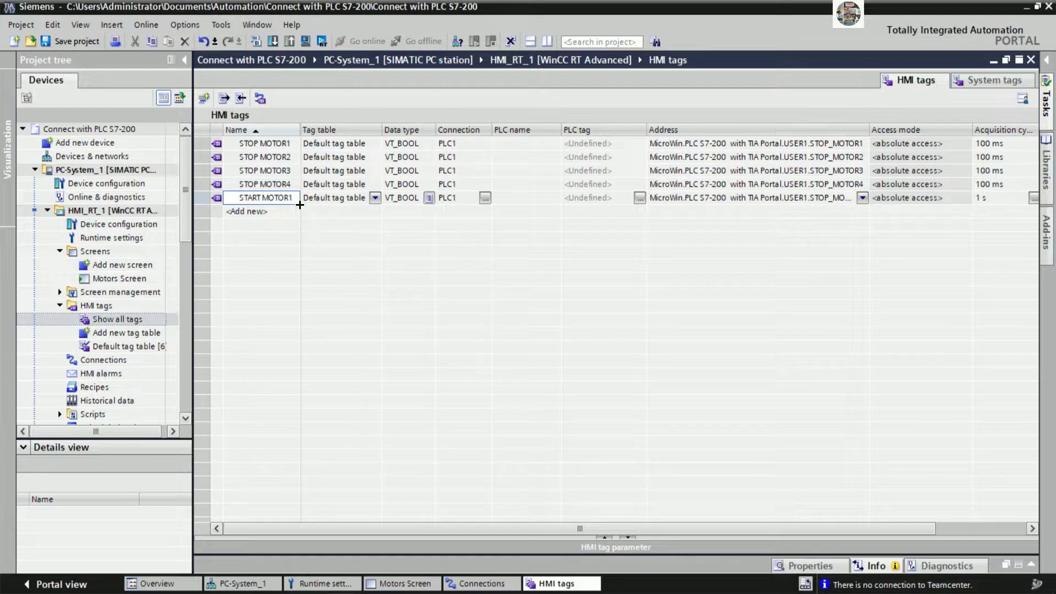
left_click_drag(299, 202, 290, 237)
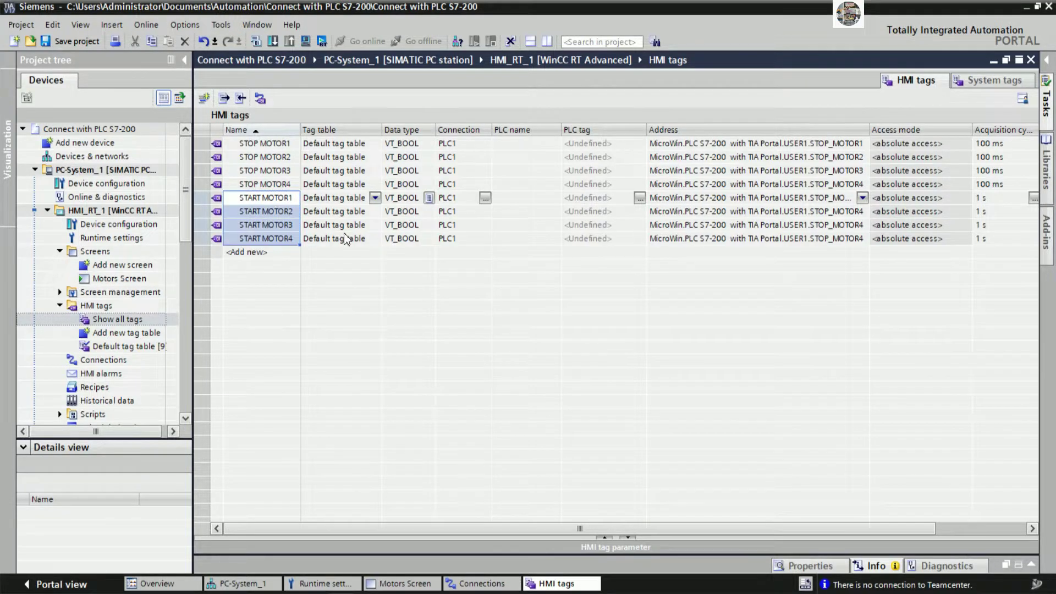
left_click(417, 235)
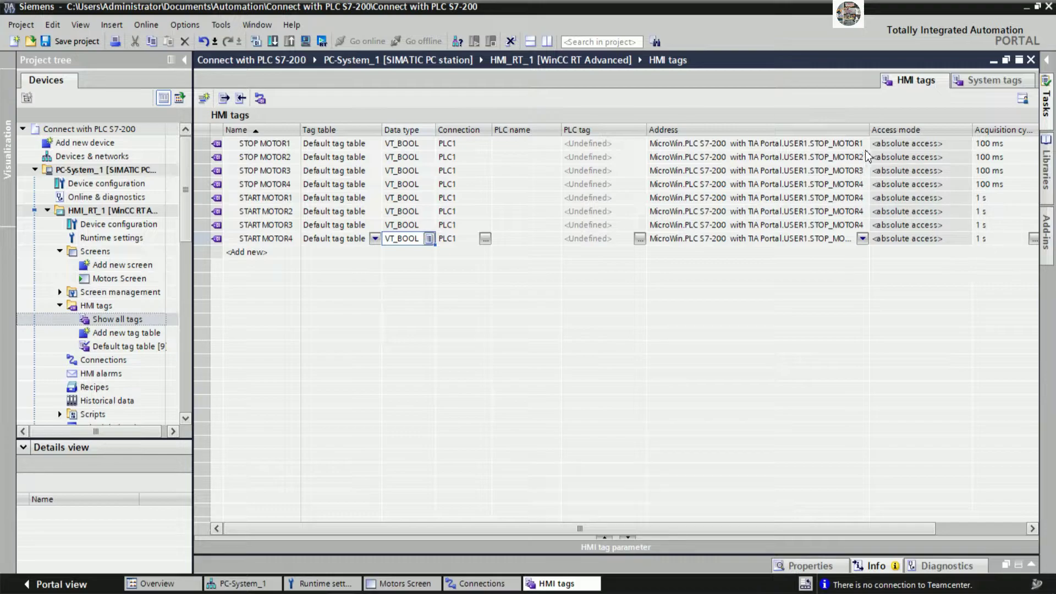
Widen the tag table's Address column and narrow the PLC name and PLC tag columns.
left_click_drag(869, 130, 908, 130)
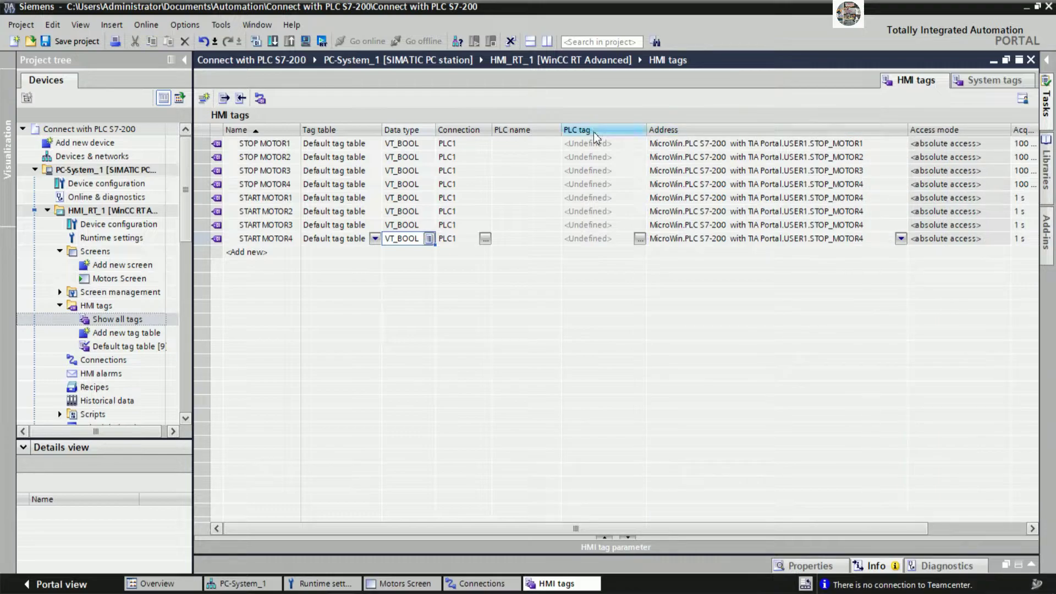
left_click_drag(562, 129, 541, 130)
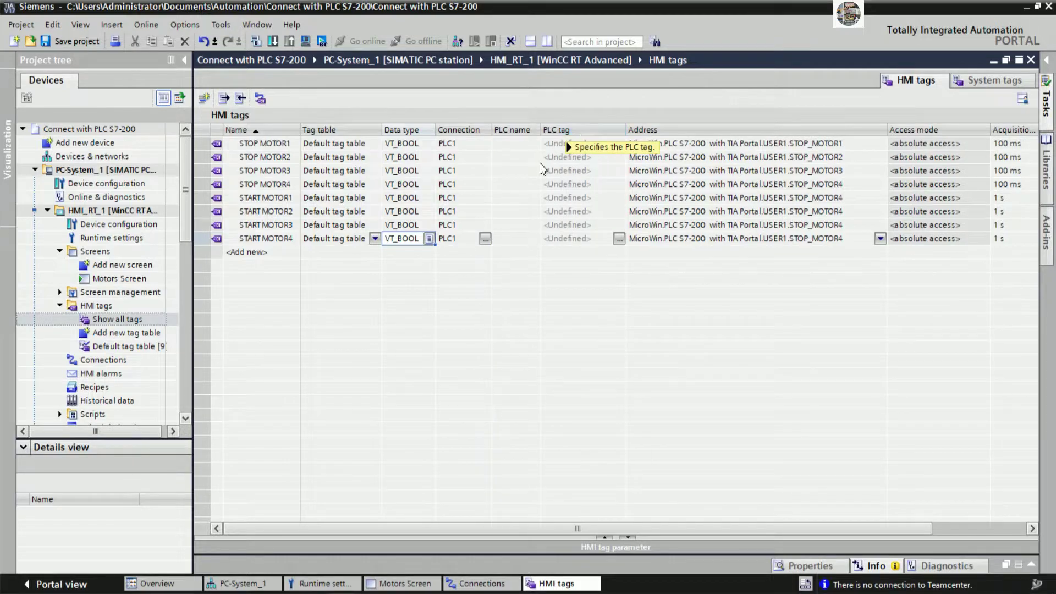
left_click_drag(630, 134, 610, 135)
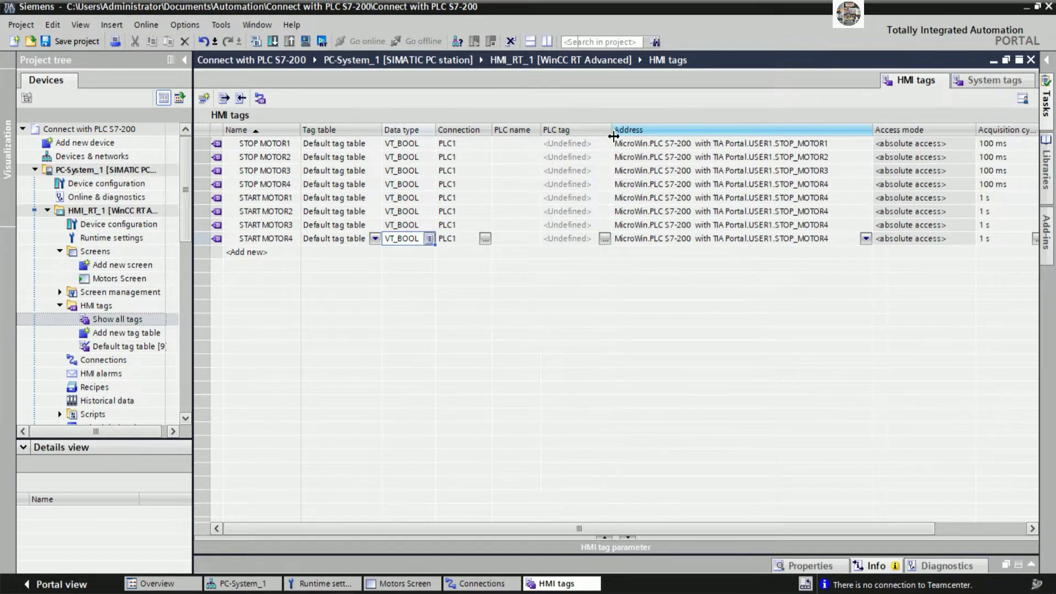
Assign the START_MOTOR1 and START_MOTOR2 items from the USER1 folder as the addresses of the START MOTOR1 and START MOTOR2 tags.
left_click(282, 199)
left_click(866, 198)
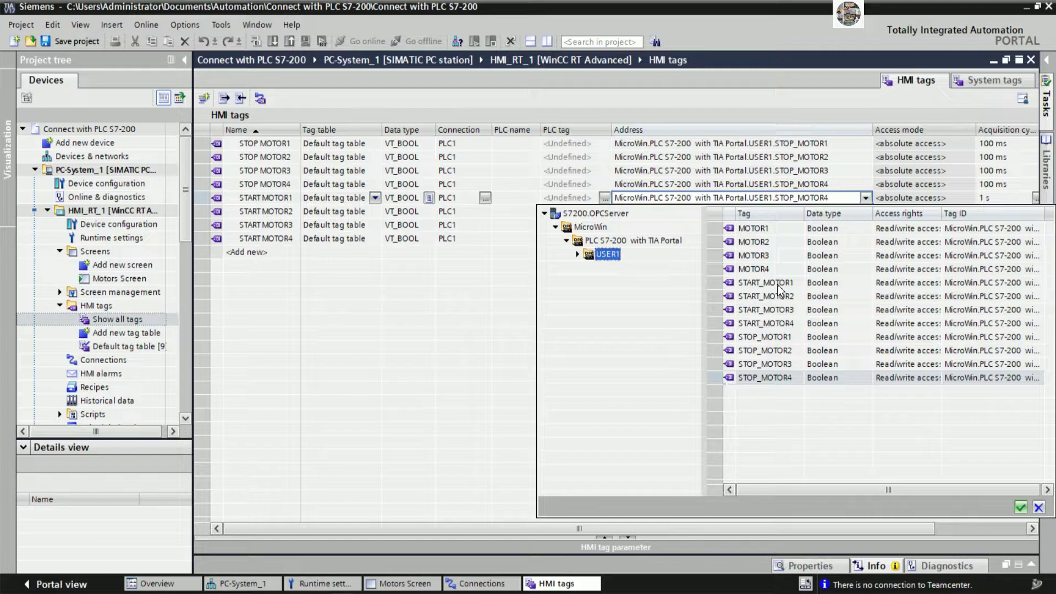
double_click(777, 283)
left_click(862, 215)
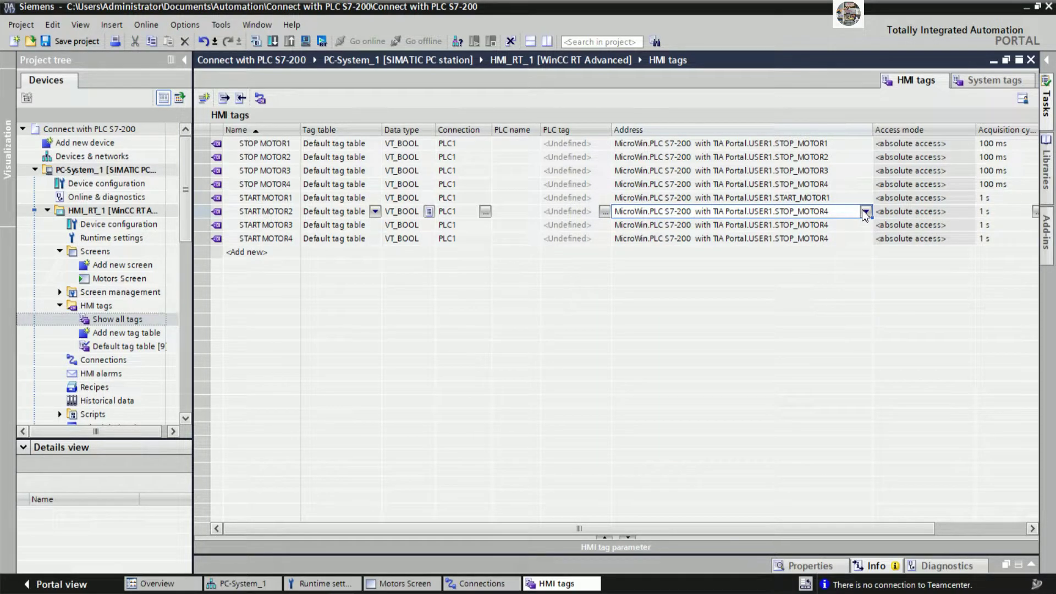
left_click(866, 214)
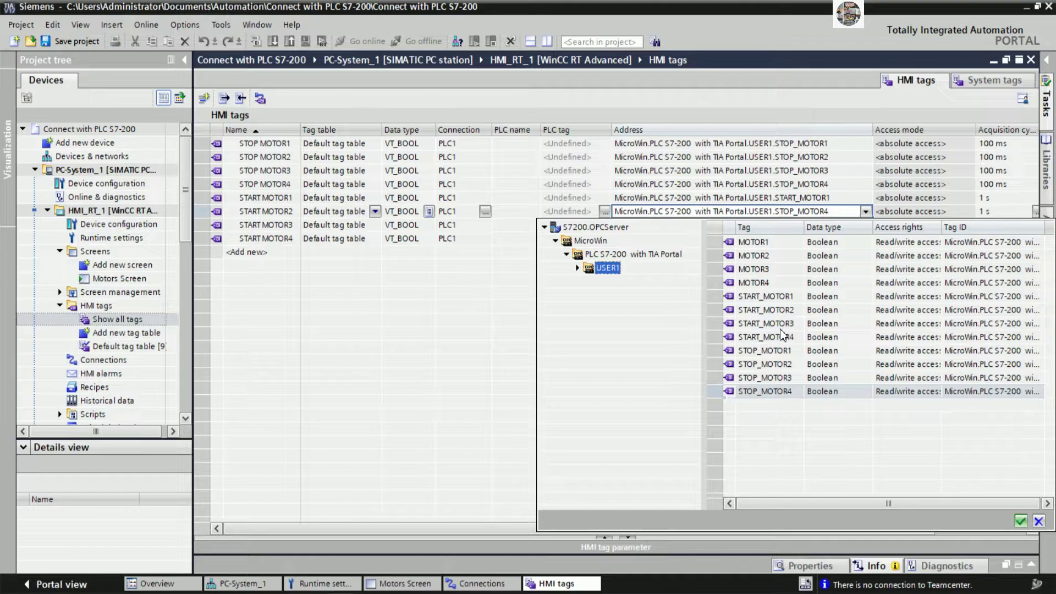
double_click(766, 310)
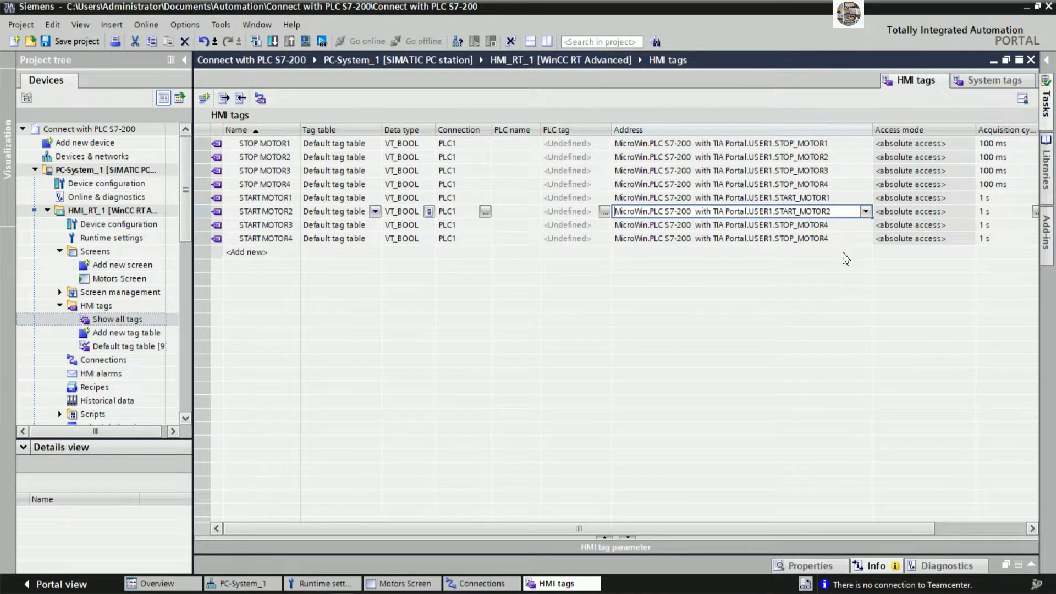
Assign the START_MOTOR3 and START_MOTOR4 items from the USER1 folder as the addresses of the START MOTOR3 and START MOTOR4 tags.
left_click(863, 229)
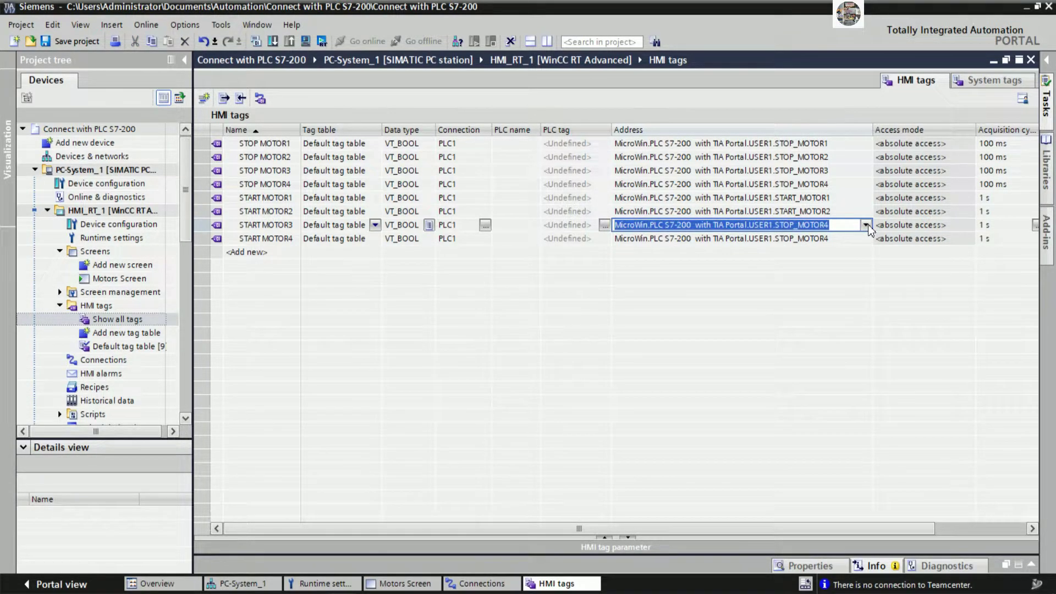
left_click(867, 225)
double_click(787, 336)
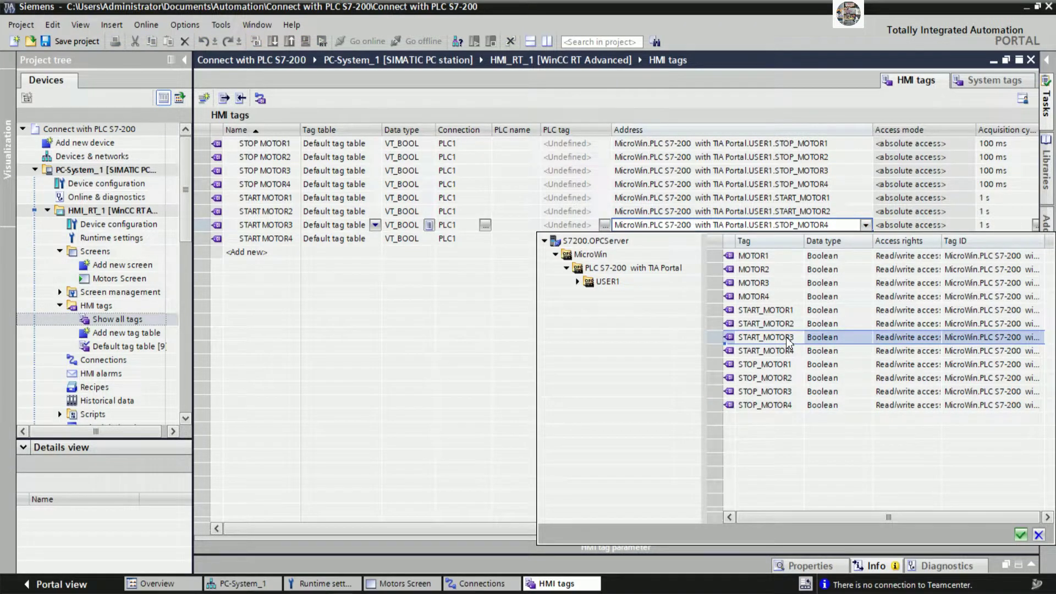
left_click(868, 242)
left_click(866, 240)
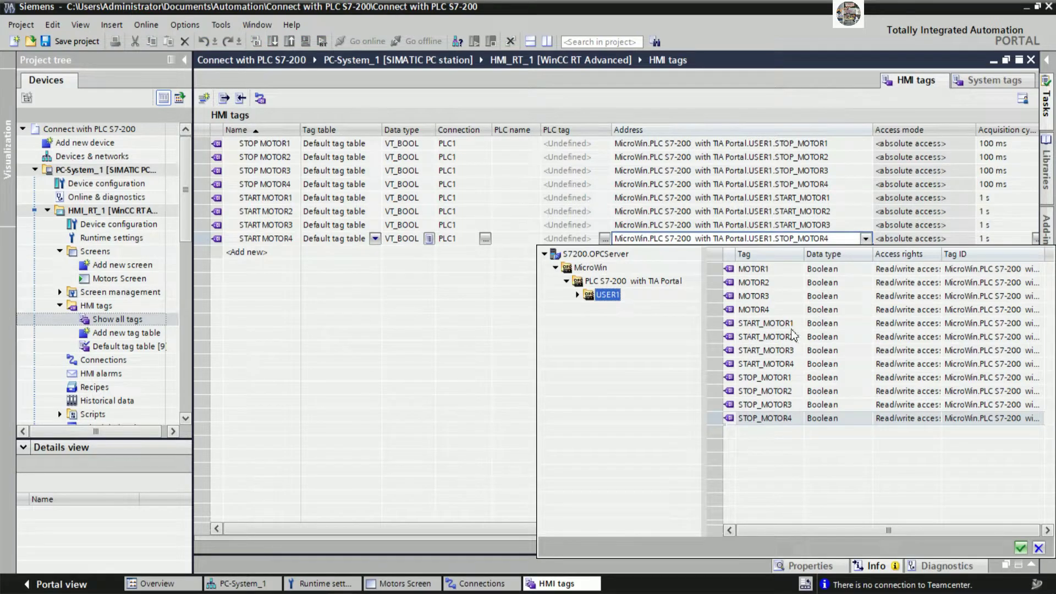
double_click(774, 364)
left_click(920, 225)
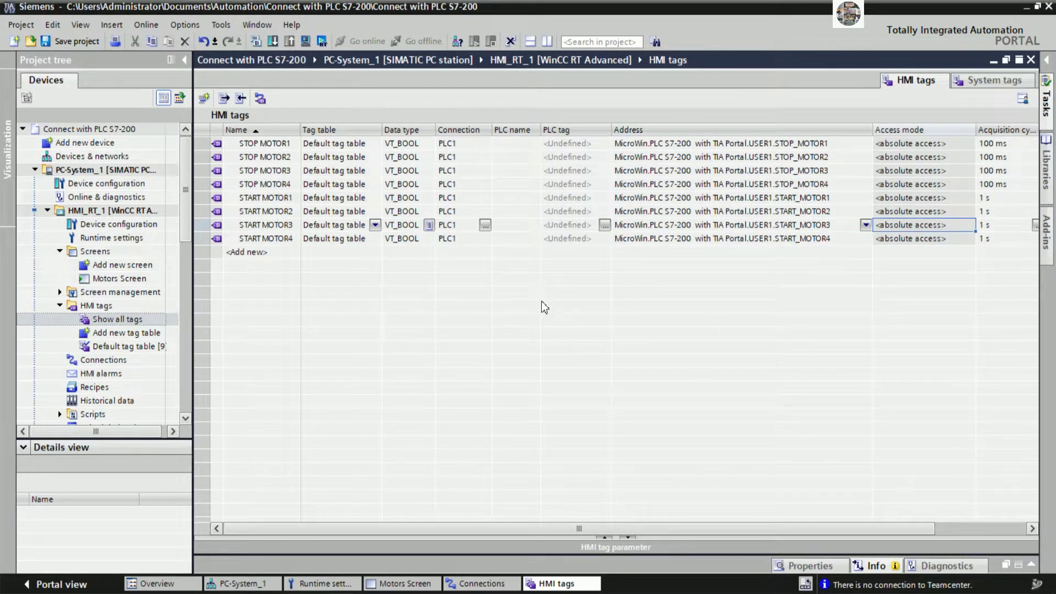
Fill the 100 ms acquisition cycle from STOP MOTOR4 down to the START MOTOR1 through START MOTOR4 tags.
left_click(995, 185)
left_click_drag(1036, 190, 1036, 240)
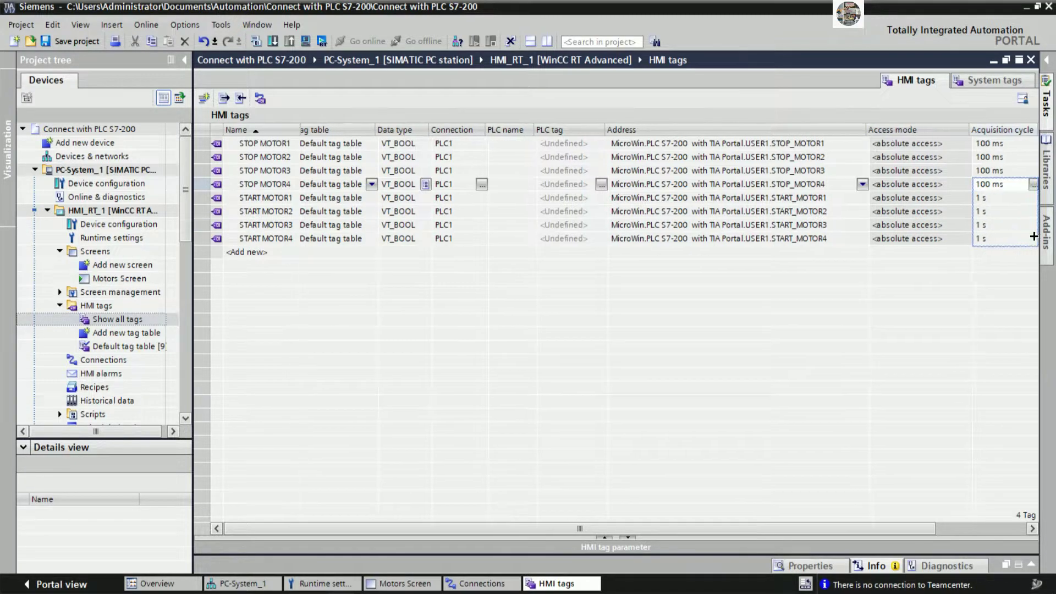
left_click(605, 348)
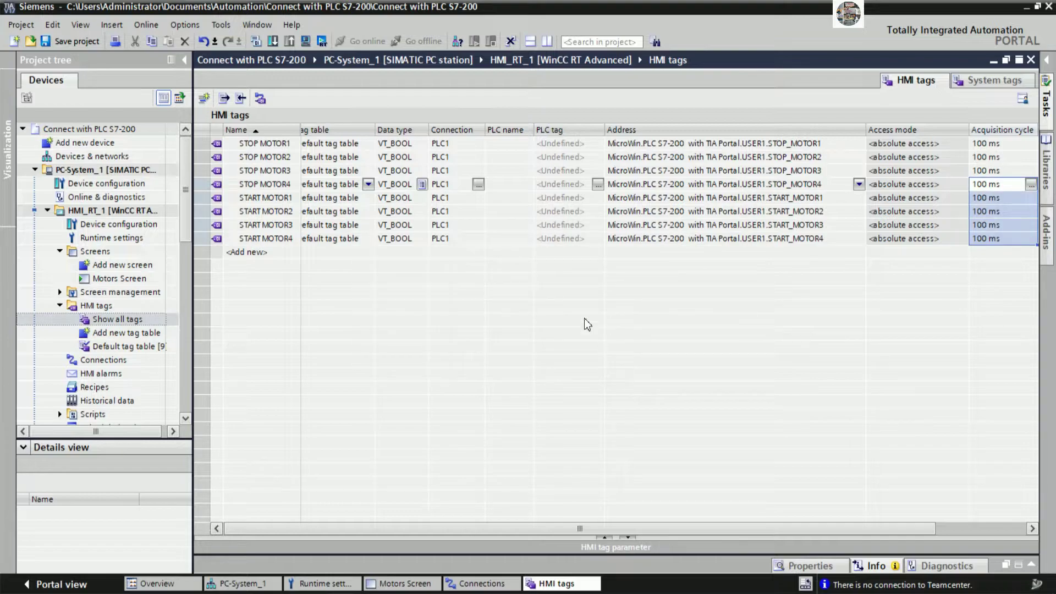
scroll(533, 527, "left", 1)
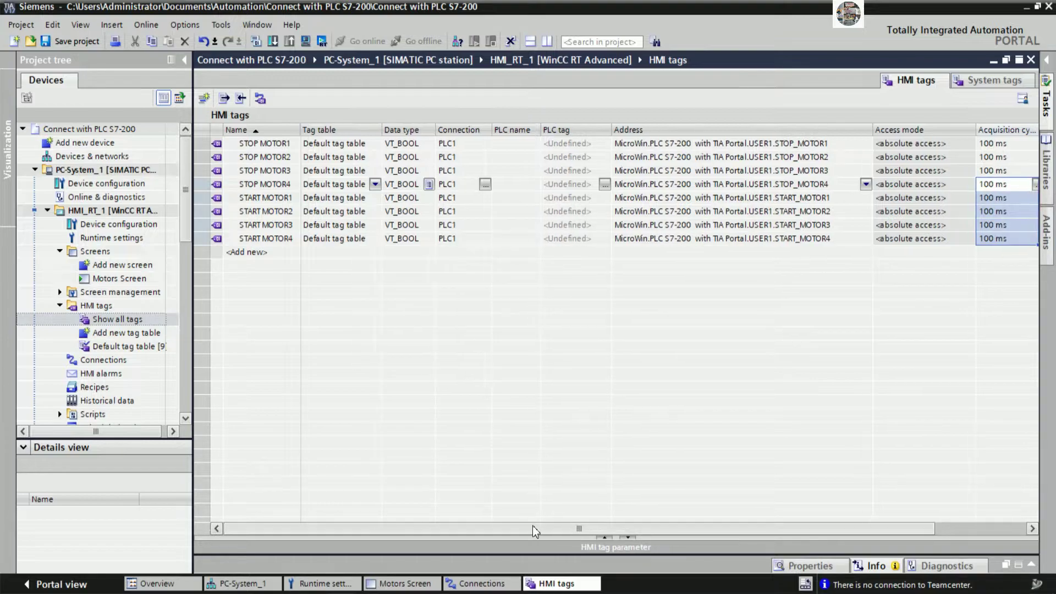
Add a MOTOR1 tag to the HMI tags and fill it down to create MOTOR2, MOTOR3 and MOTOR4.
left_click(261, 257)
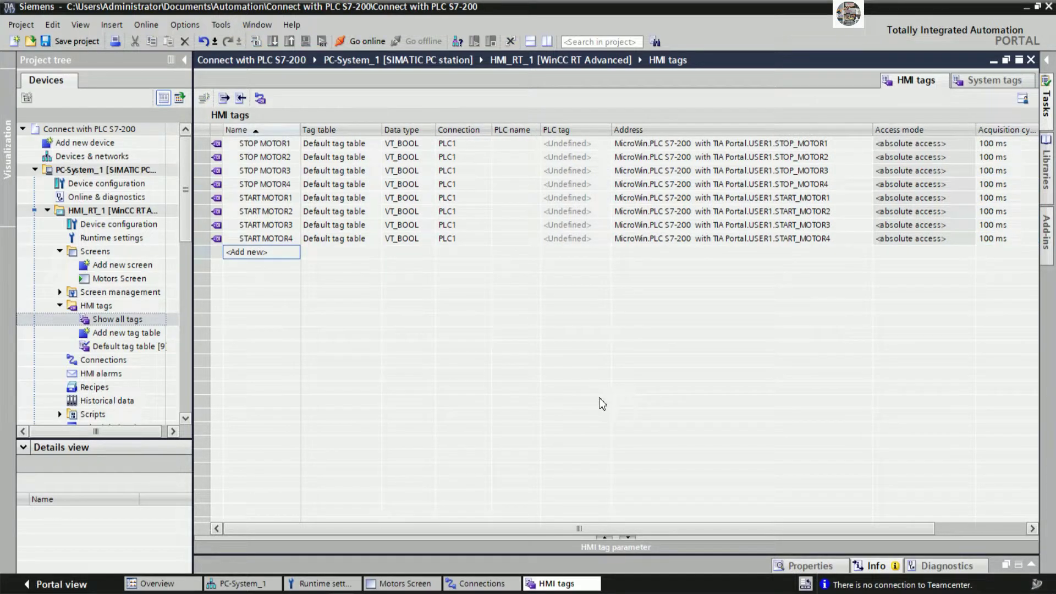
type("MOTOR")
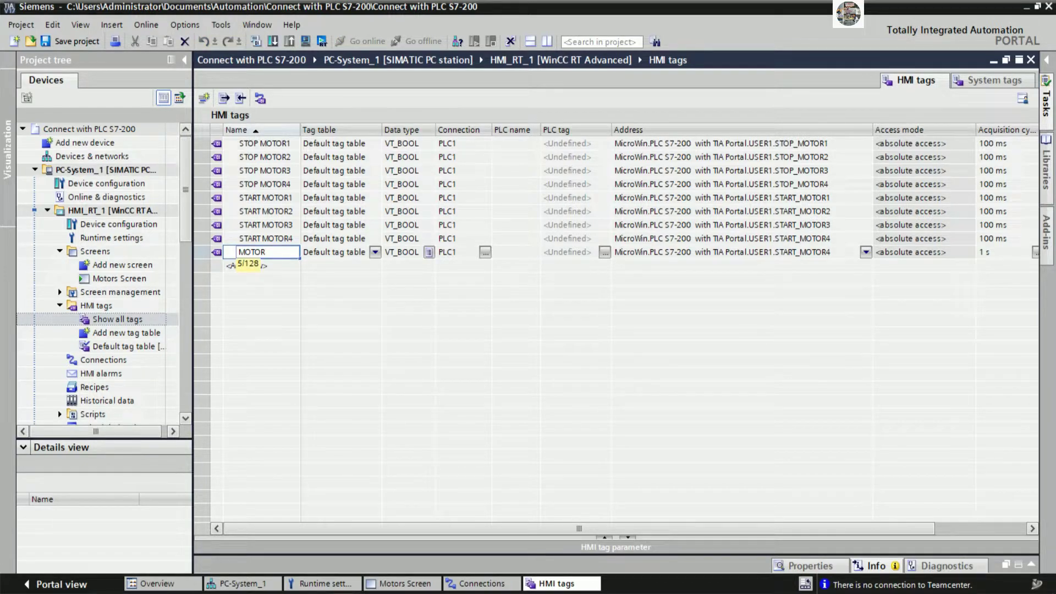
key("Return")
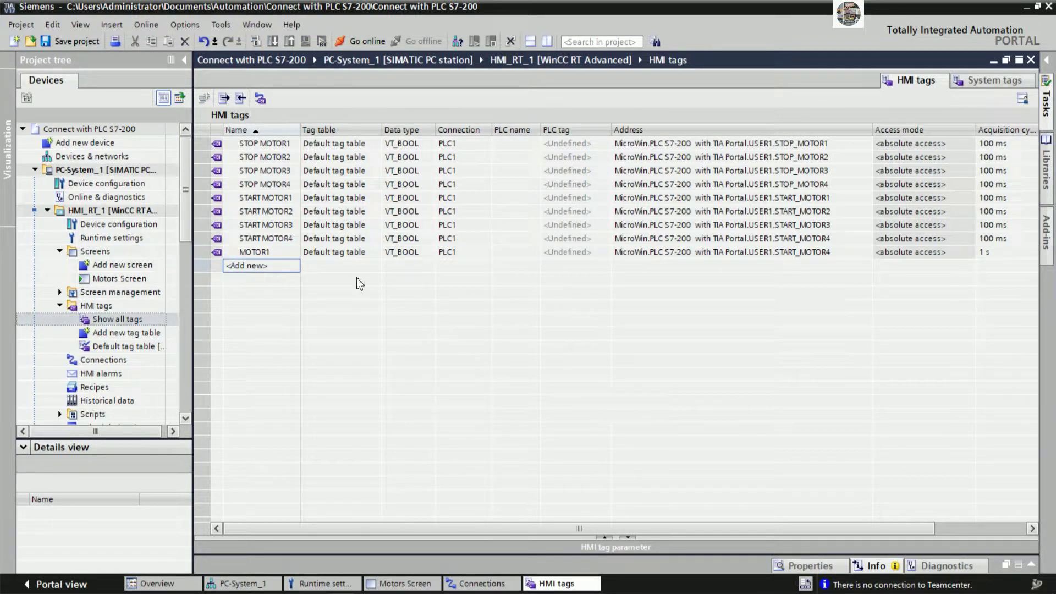
left_click(295, 256)
left_click_drag(300, 260, 300, 299)
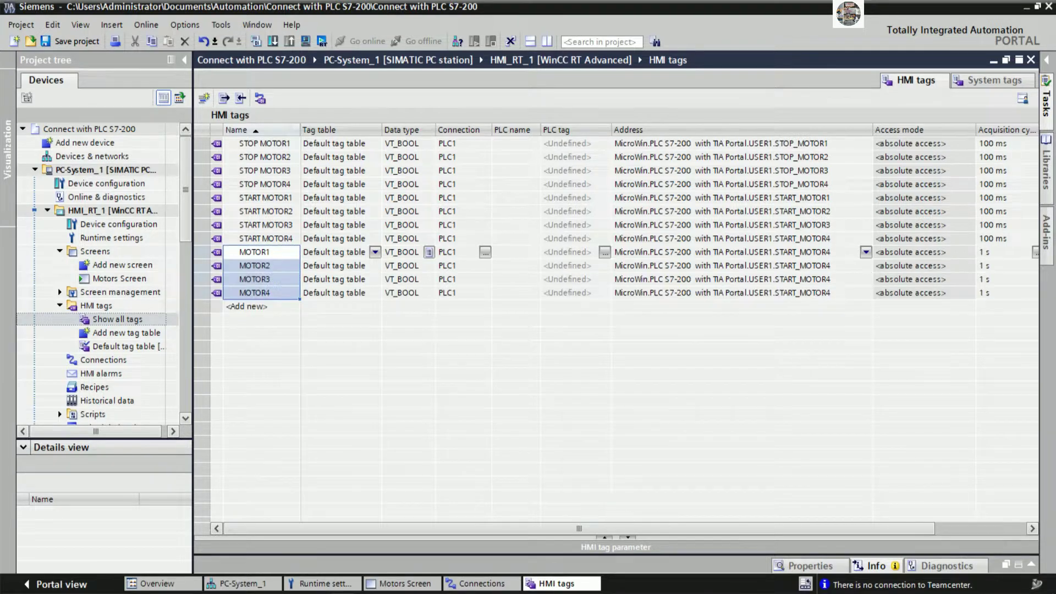
Assign the MOTOR1 and MOTOR2 items from the USER1 folder as the addresses of the MOTOR1 and MOTOR2 tags.
left_click(836, 255)
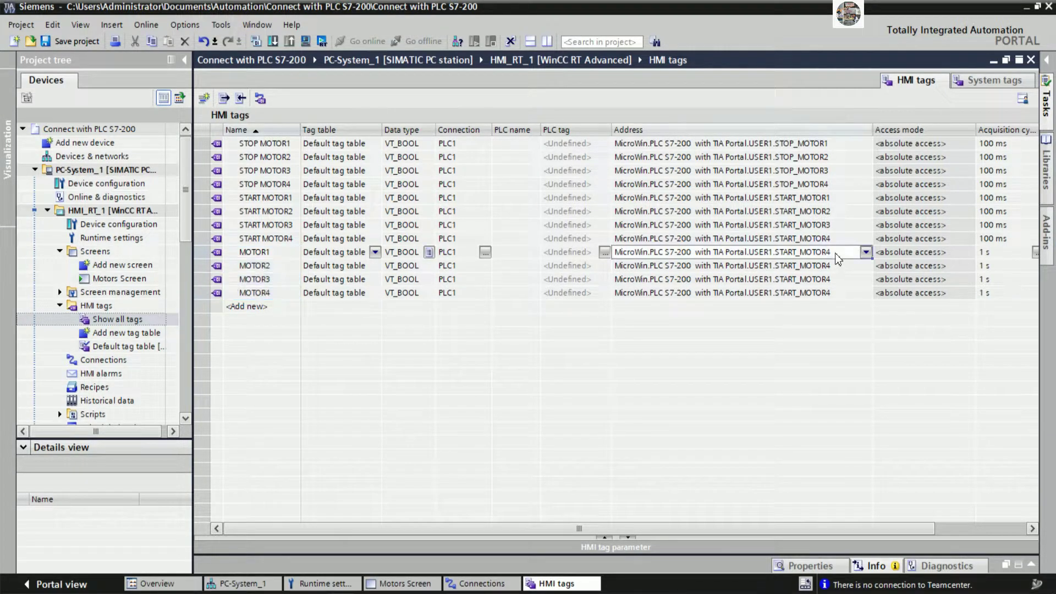
left_click(866, 253)
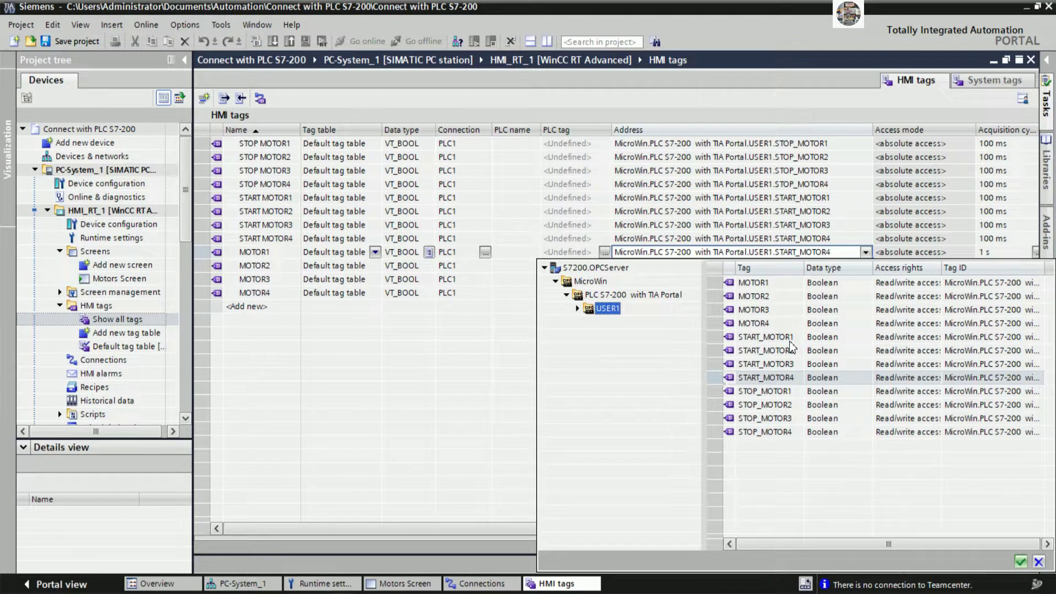
double_click(757, 282)
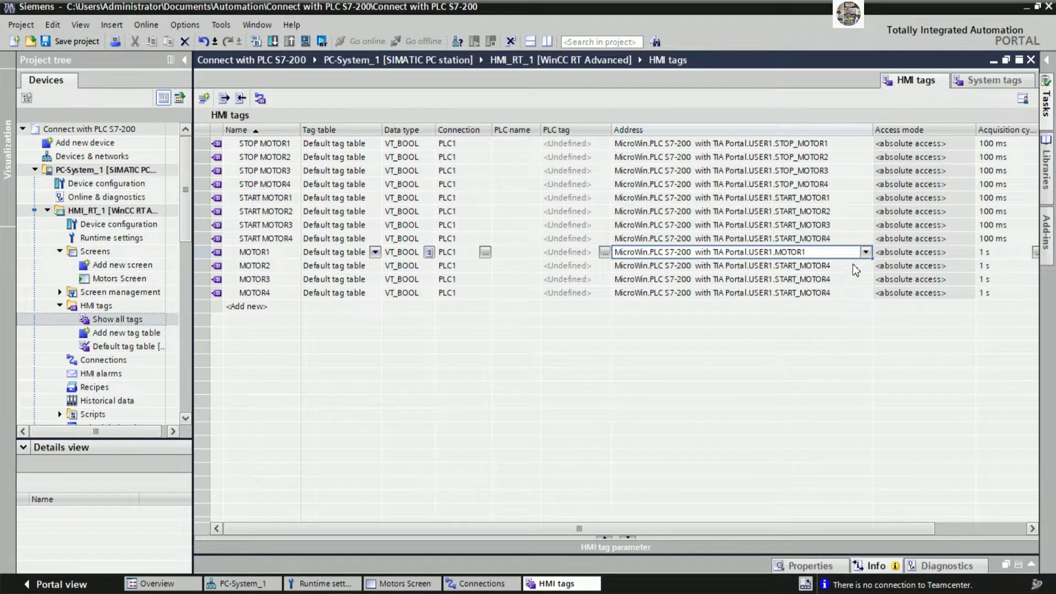
left_click(856, 267)
left_click(856, 267)
left_click(866, 267)
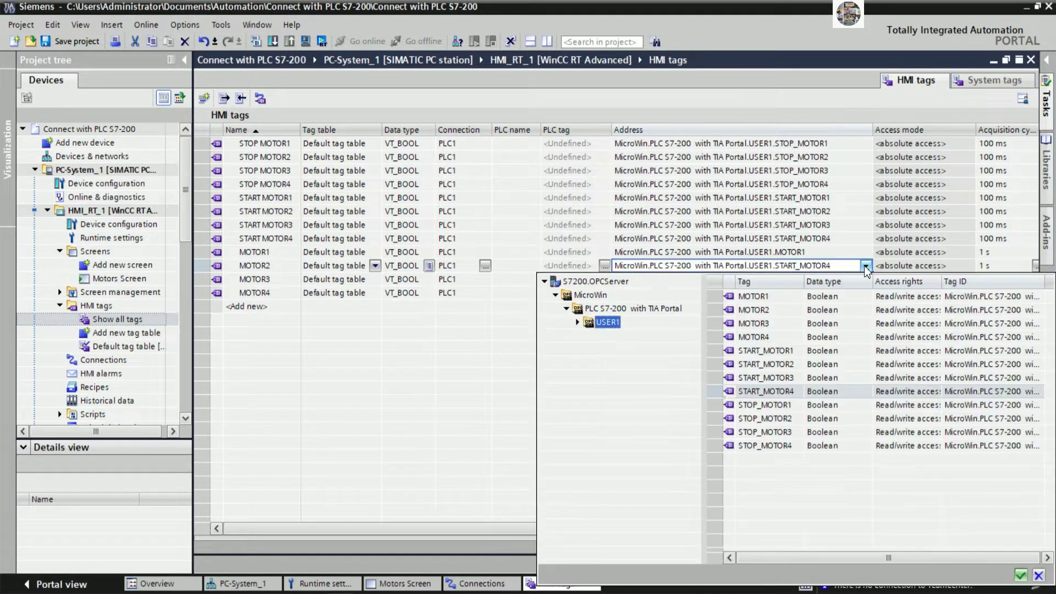
double_click(769, 310)
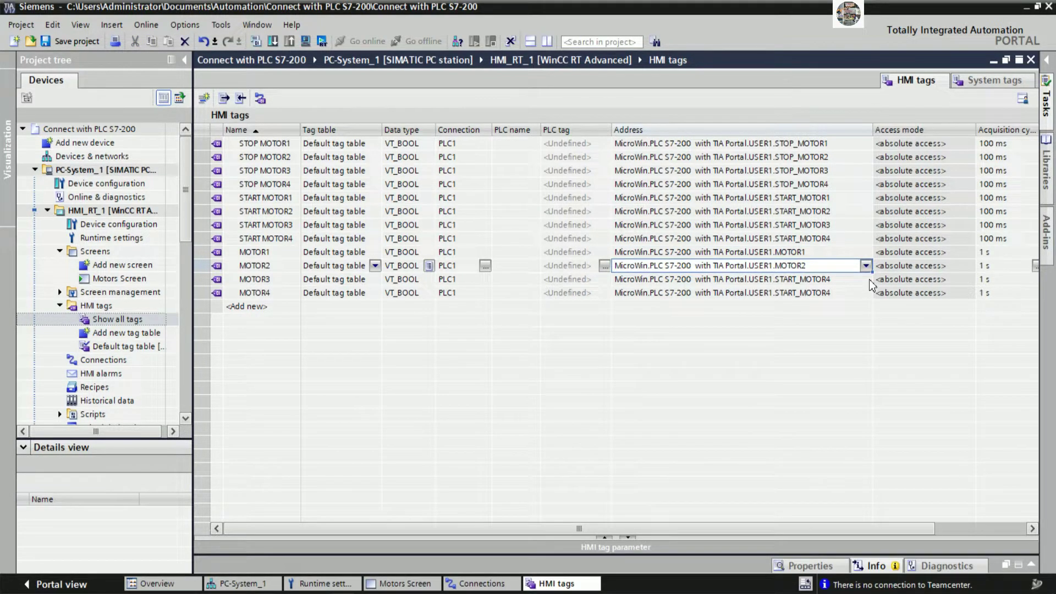
Assign the MOTOR3 and MOTOR4 items from the USER1 folder as the addresses of the MOTOR3 and MOTOR4 tags.
left_click(856, 279)
left_click(856, 279)
left_click(866, 279)
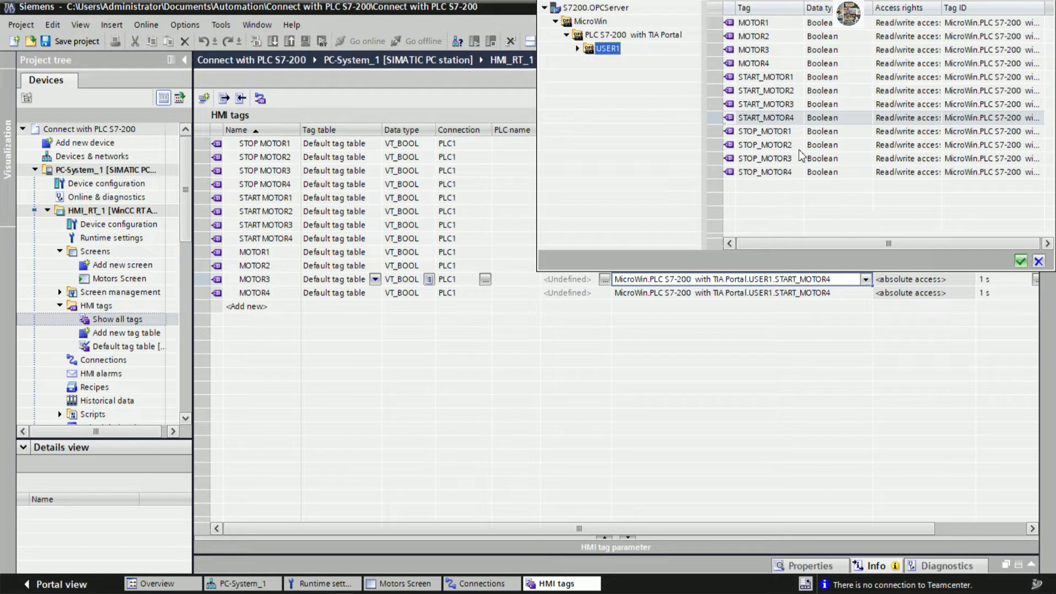
double_click(757, 50)
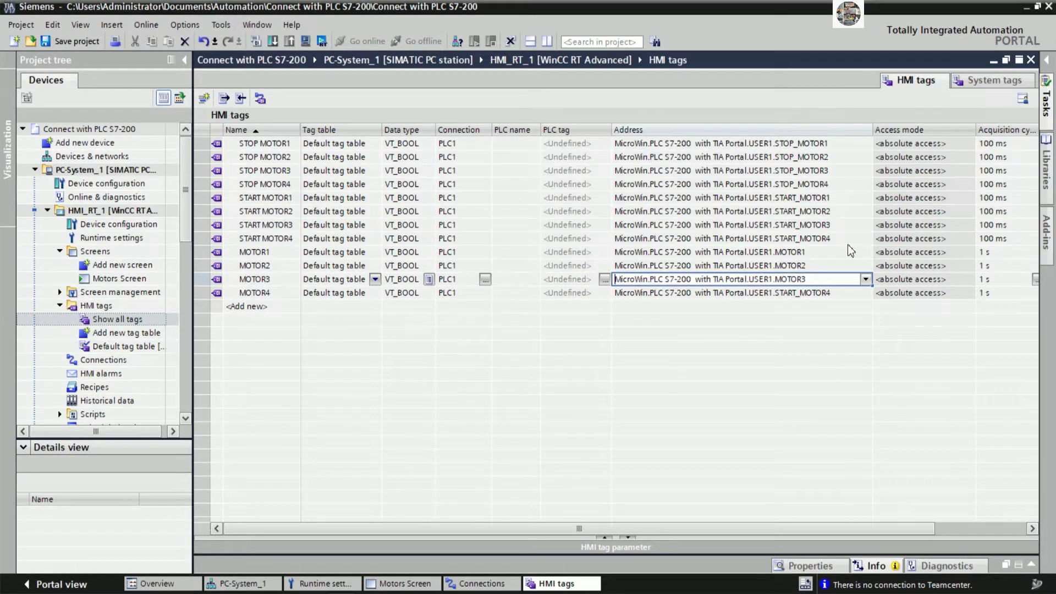
left_click(867, 293)
left_click(867, 292)
left_click(867, 292)
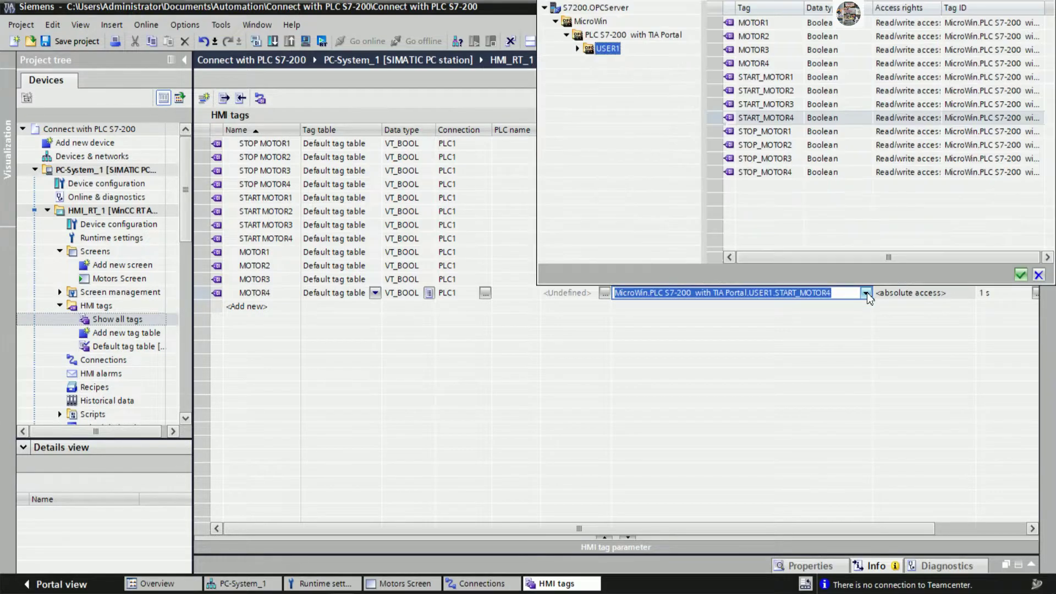
double_click(772, 64)
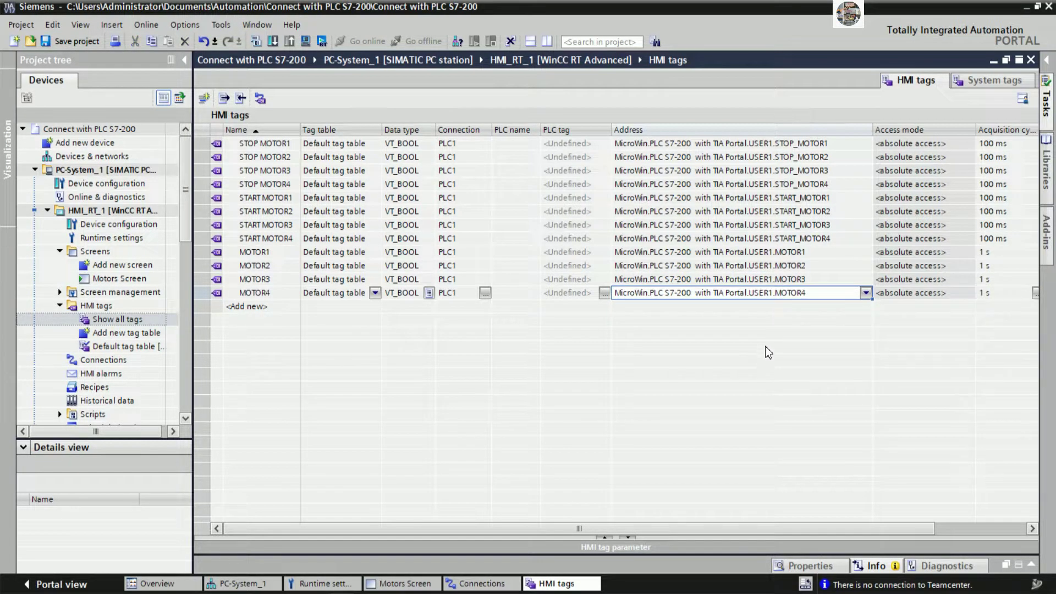
Fill the 100 ms acquisition cycle from START MOTOR4 down to the MOTOR1 through MOTOR4 tags, overwriting the tag attributes.
left_click(1015, 238)
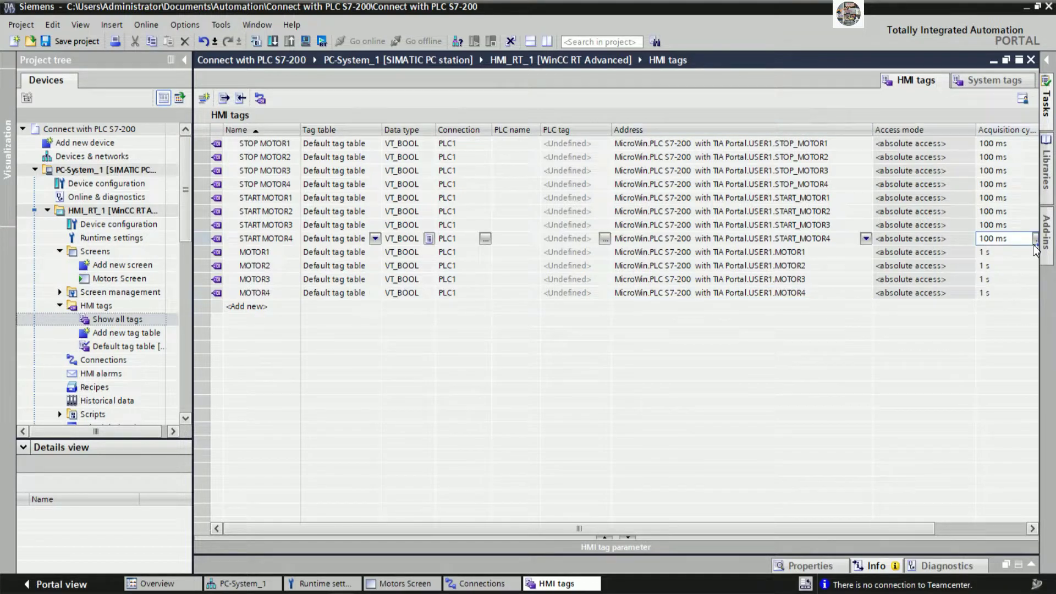
left_click_drag(1037, 250, 1006, 307)
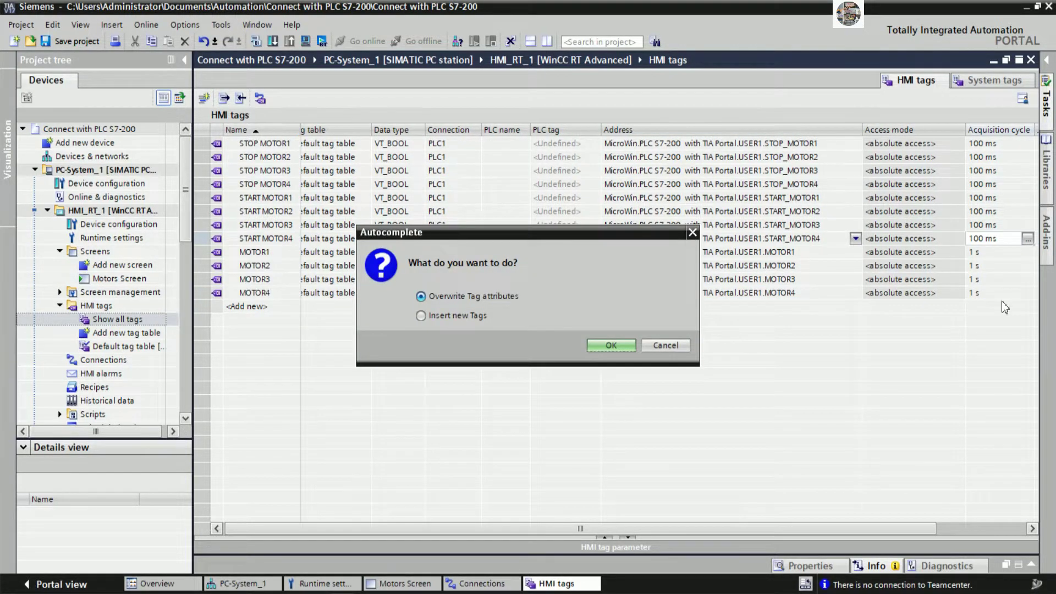
left_click(611, 347)
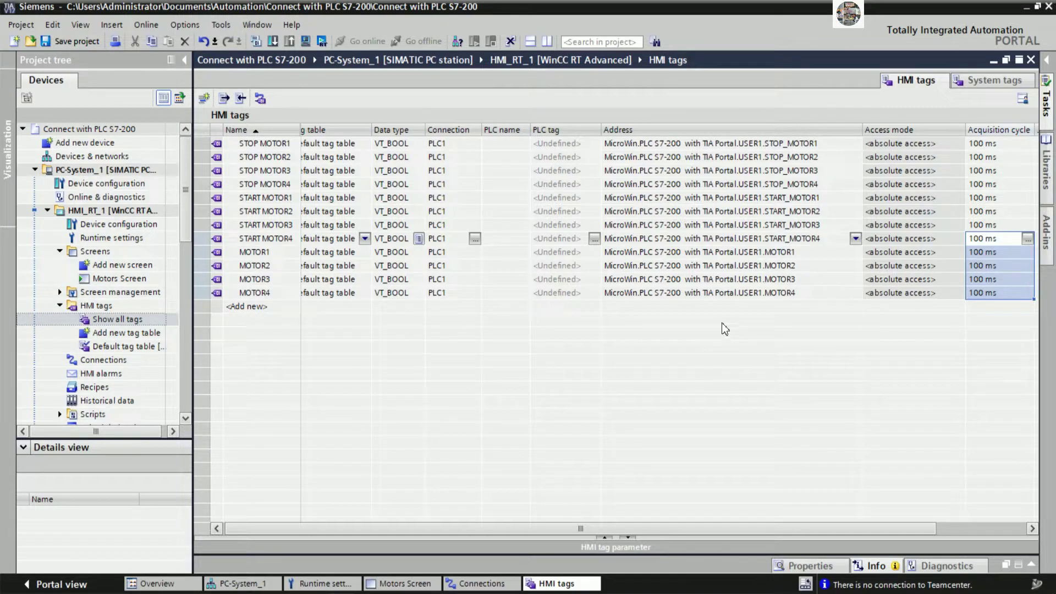
left_click(287, 279)
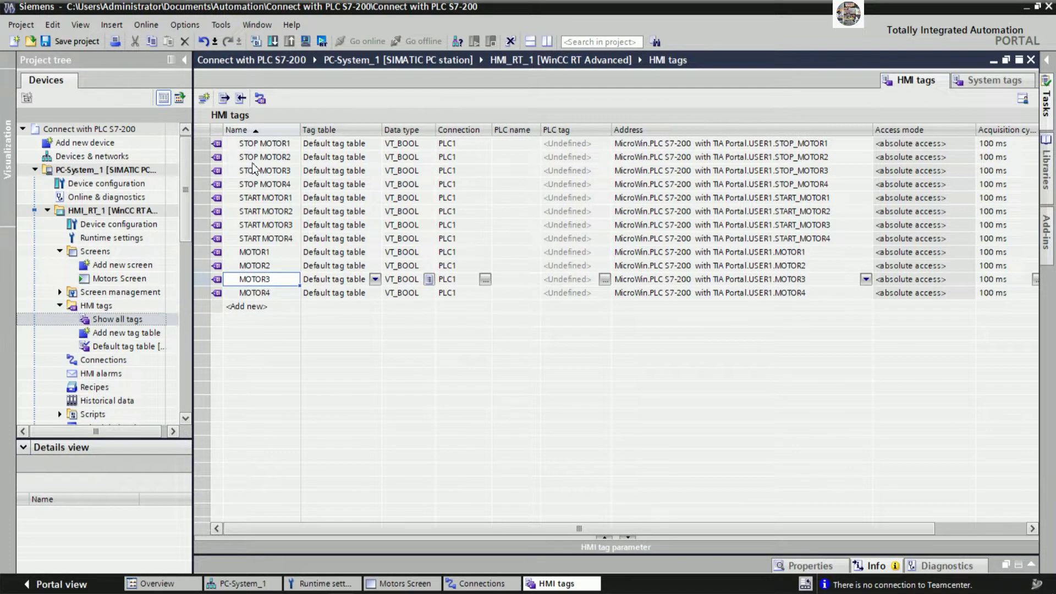
Save the project and compile PC-System_1, then collapse the compile messages.
left_click(77, 42)
left_click(254, 44)
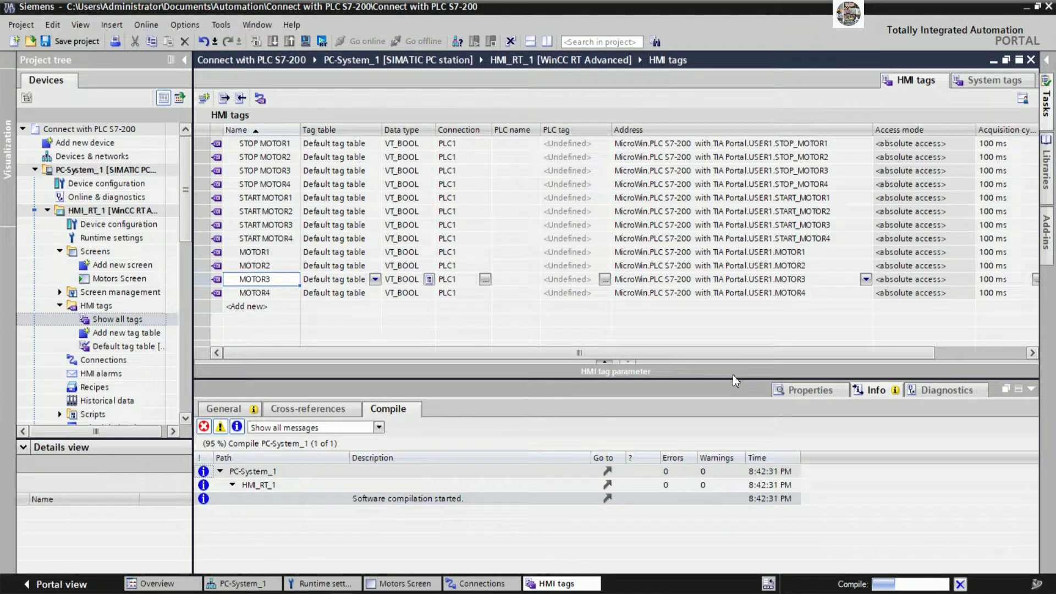
left_click(1032, 390)
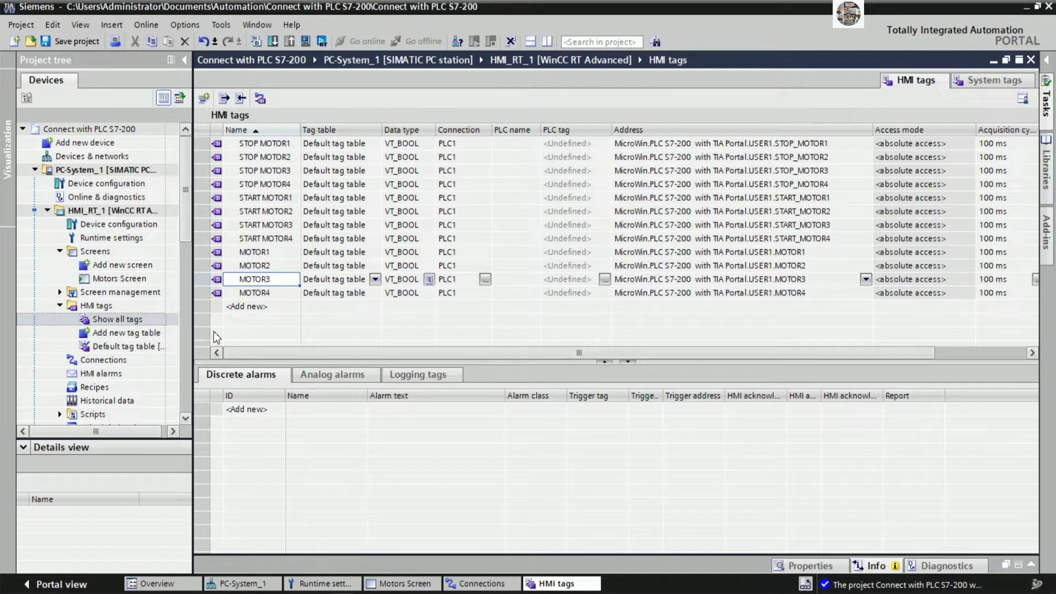
Open Motors Screen and place a symbol library object near the screen's left edge.
double_click(107, 280)
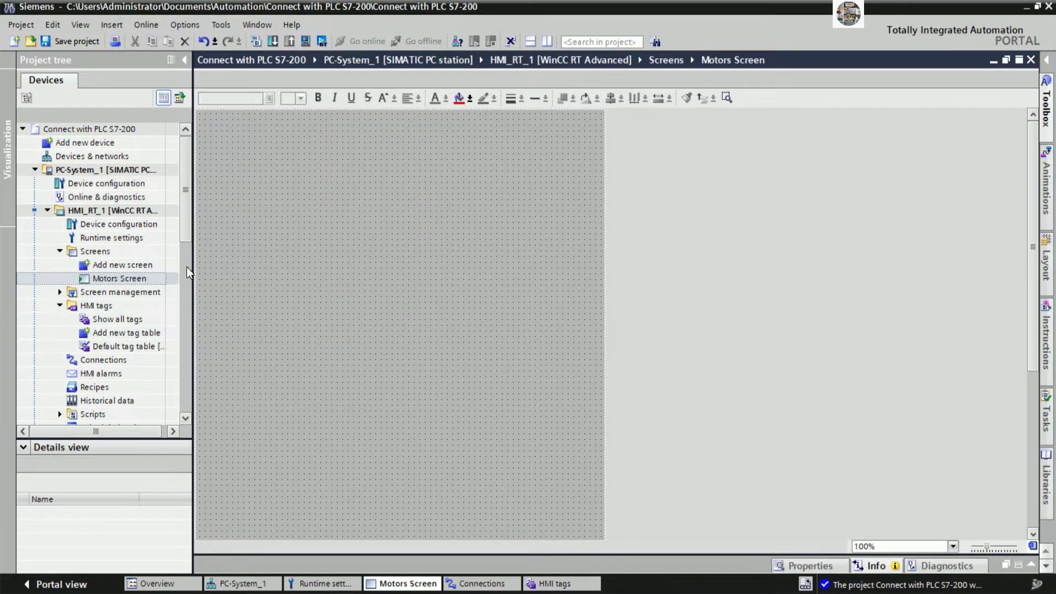
left_click(1046, 105)
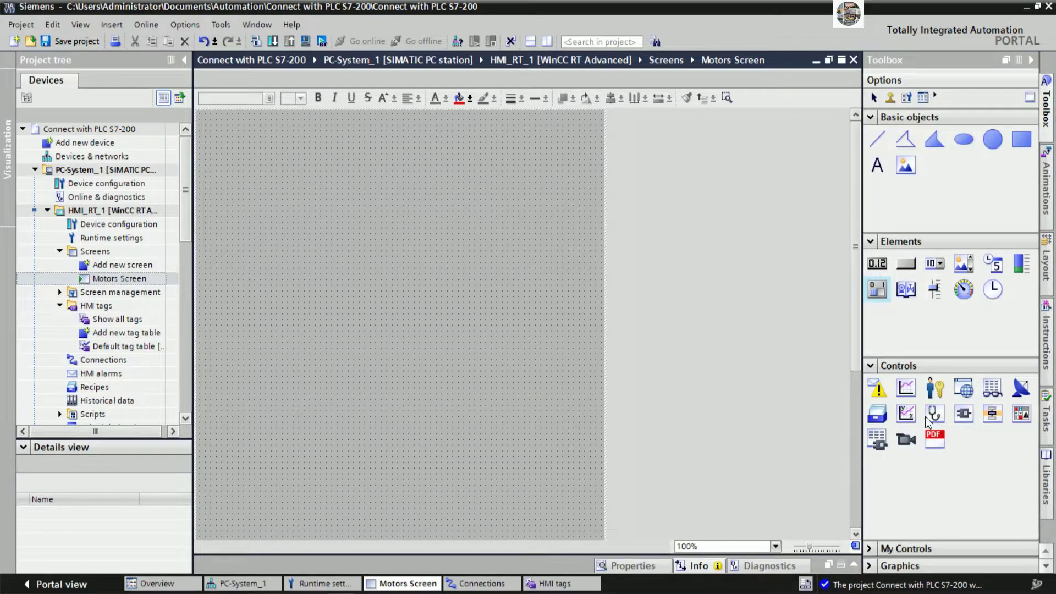
left_click_drag(907, 289, 247, 185)
left_click_drag(242, 142, 277, 234)
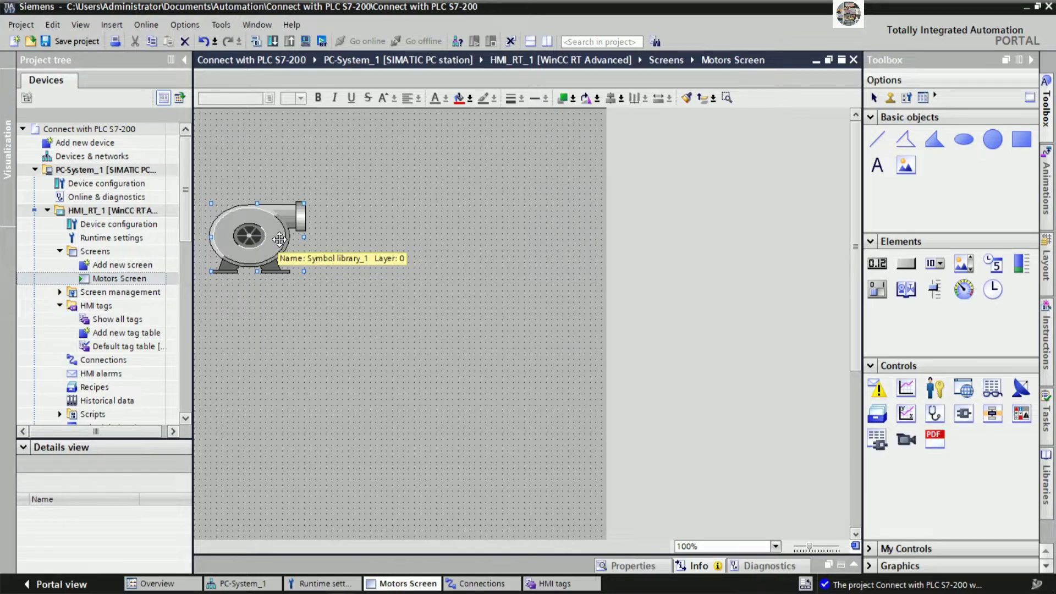
Change the placed symbol to the grey motor with a side terminal box from the Motors category.
double_click(279, 238)
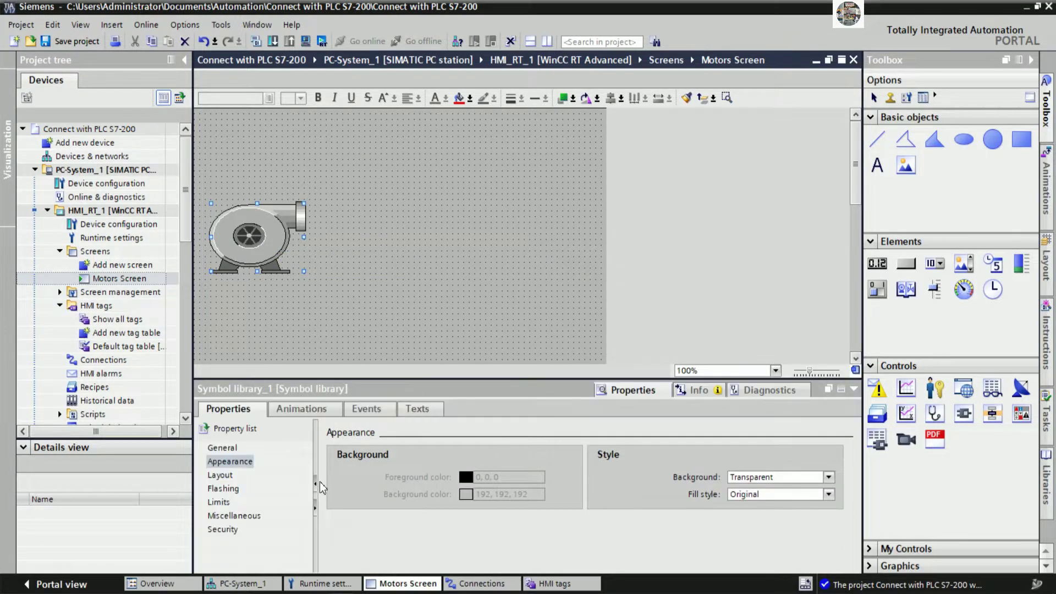
left_click(234, 448)
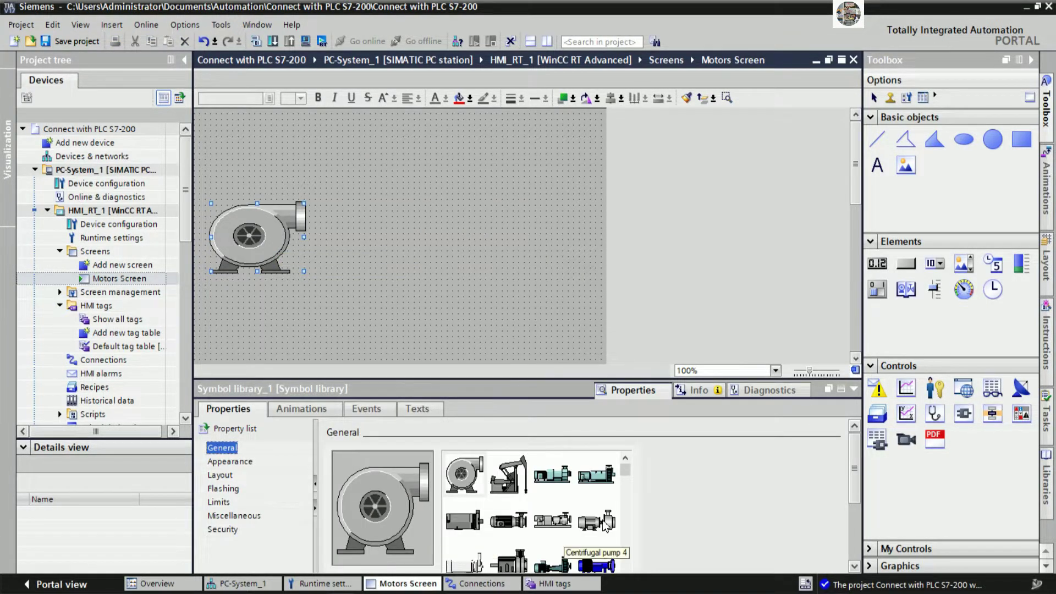
left_click_drag(857, 486, 856, 527)
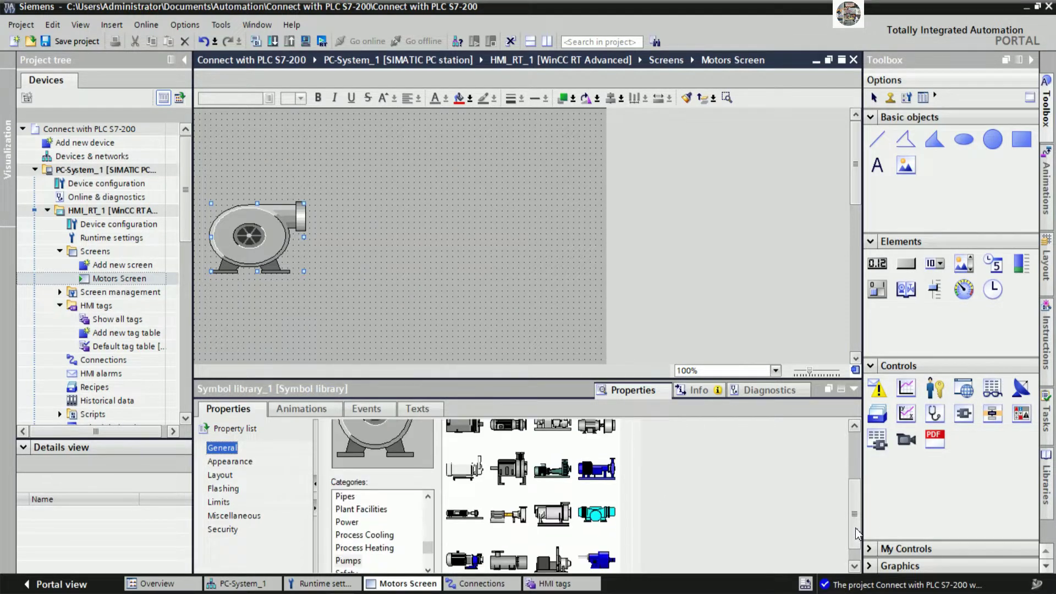
mouse_move(428, 544)
left_mouse_down()
mouse_move(429, 556)
mouse_move(429, 531)
left_mouse_up()
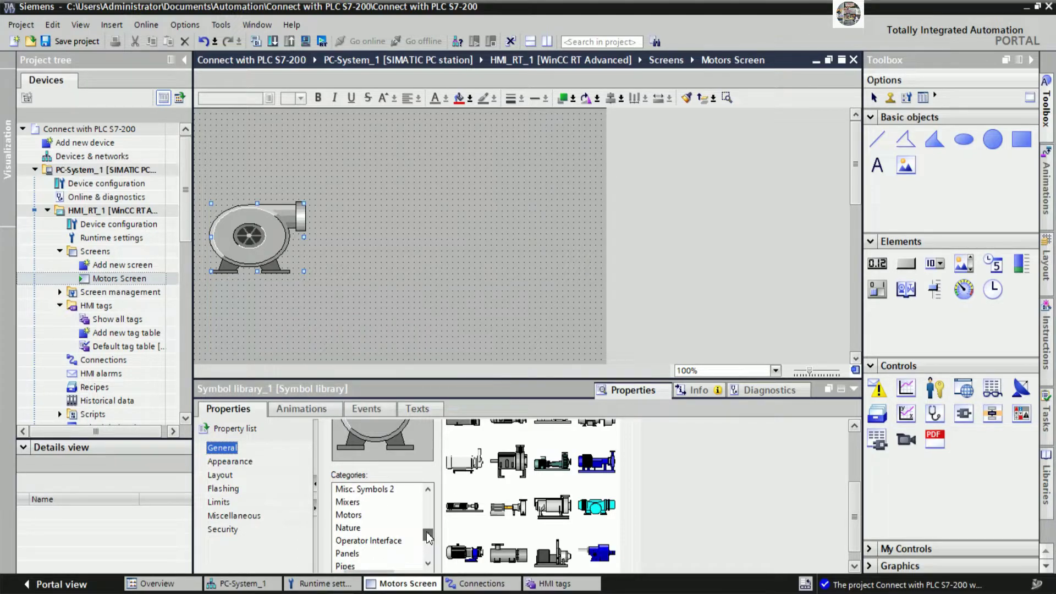
left_click(349, 515)
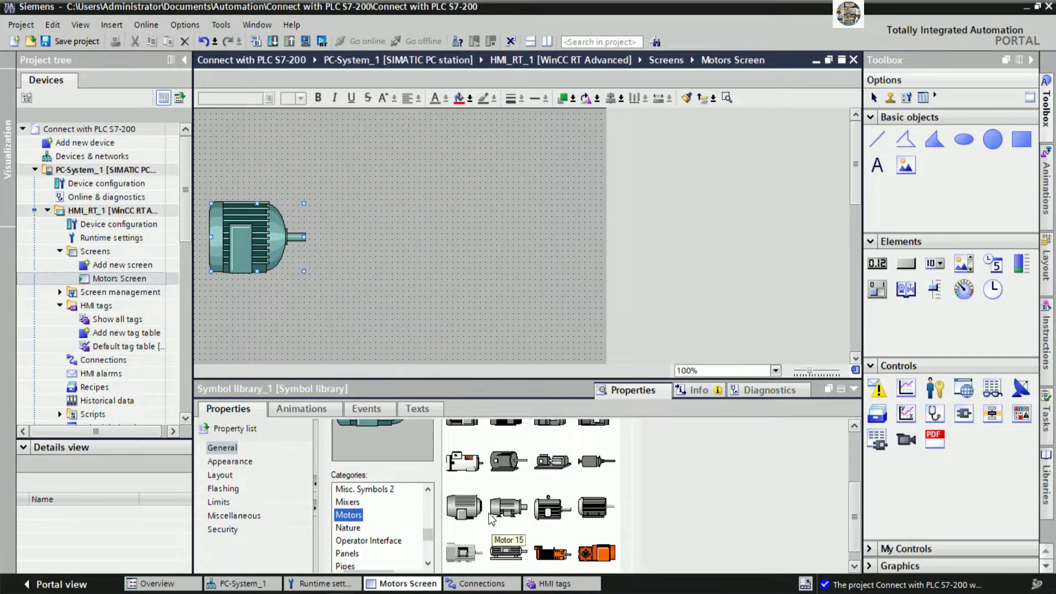
scroll(860, 527, "up", 4)
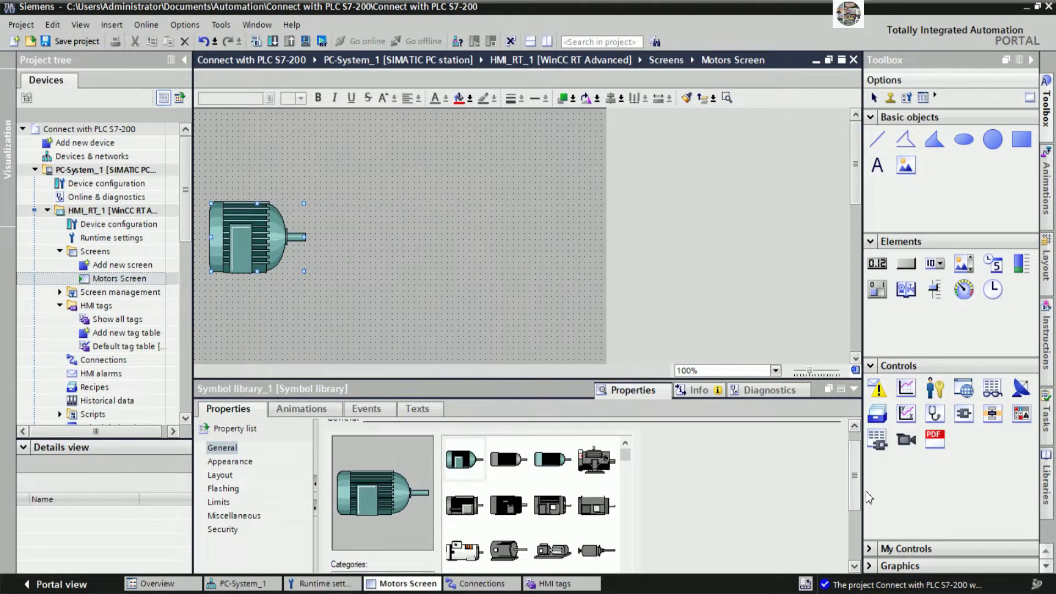
scroll(866, 491, "up", 1)
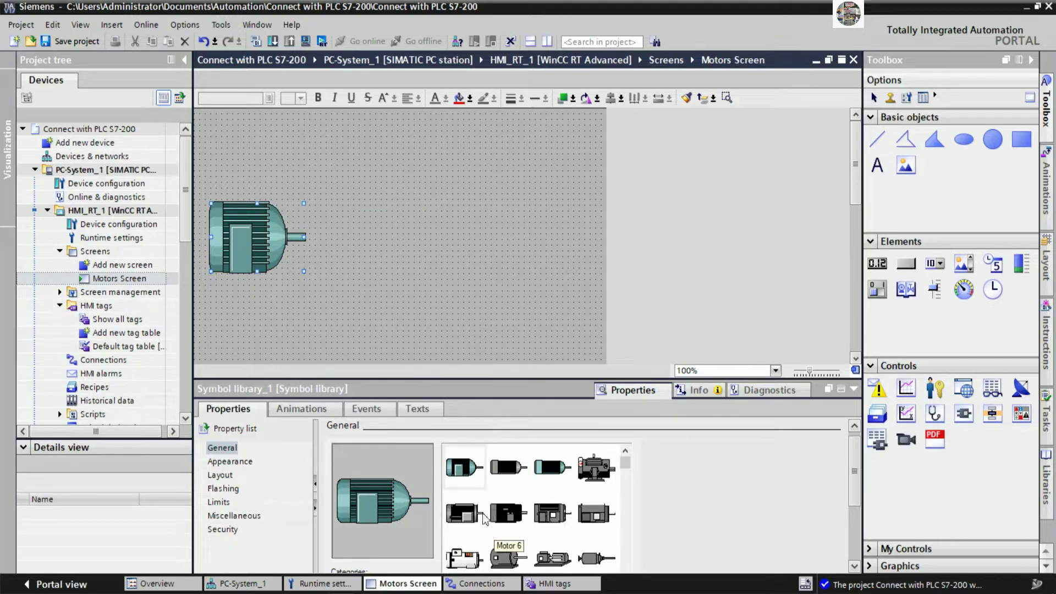
left_click(464, 514)
Widen the motor symbol and move it slightly higher on the Motors Screen.
left_click(348, 267)
left_click(281, 239)
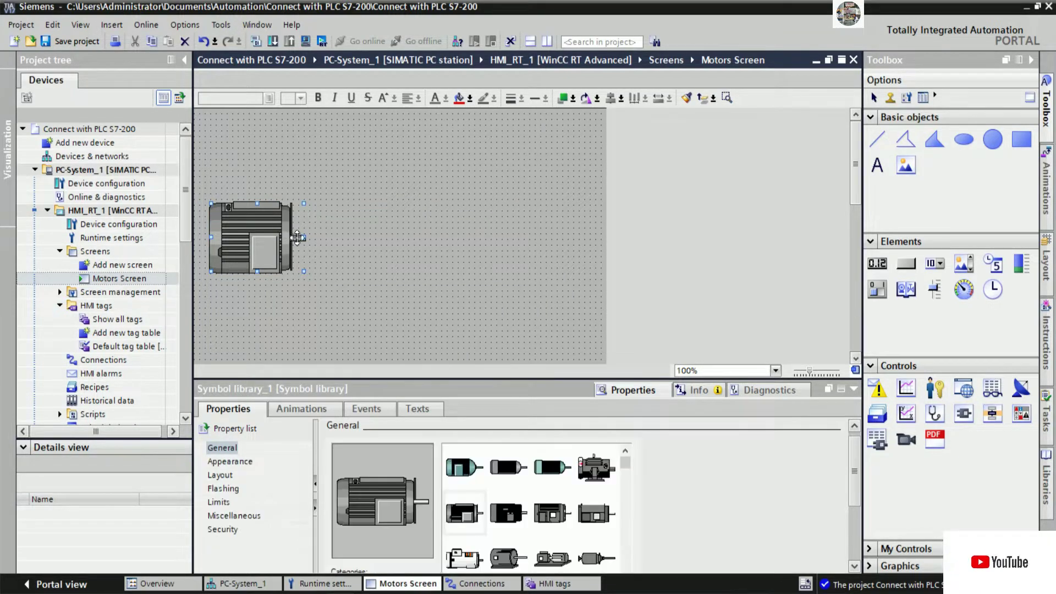
left_click_drag(304, 238, 292, 210)
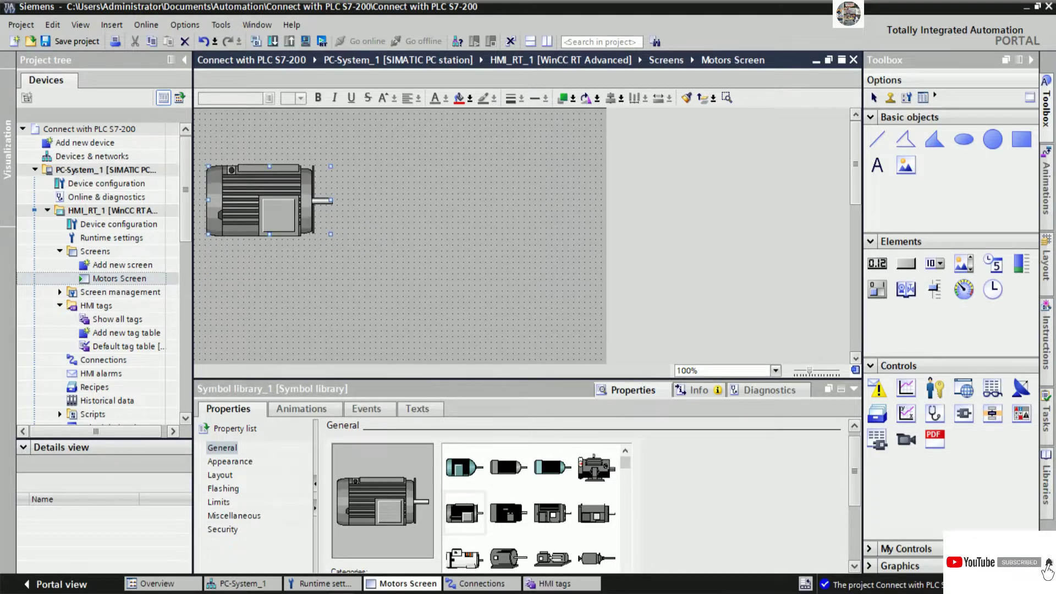
left_click(396, 283)
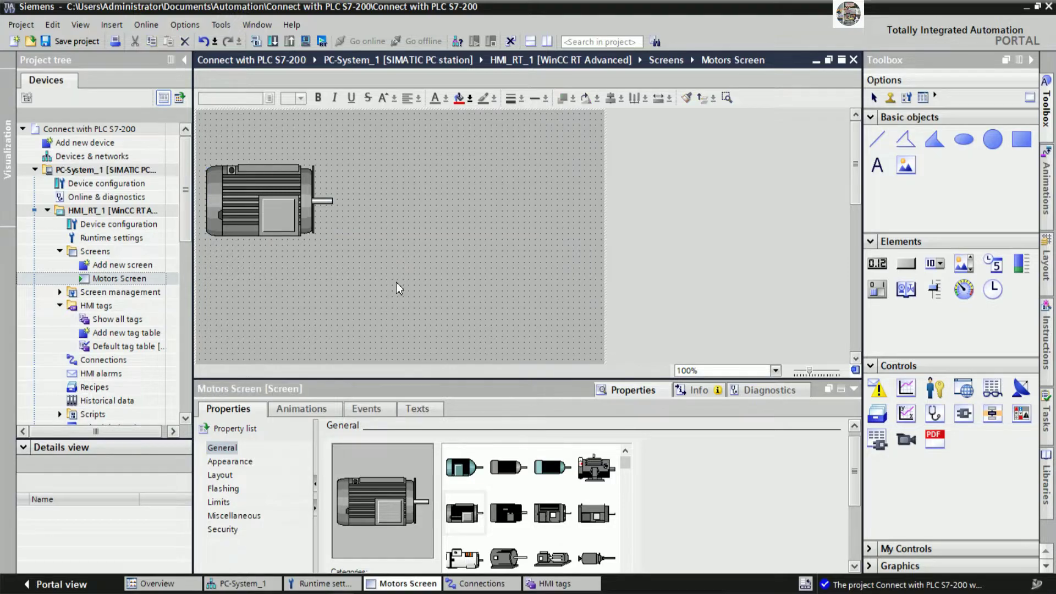
Draw a button directly below the motor symbol and label it START.
scroll(435, 298, "down", 5)
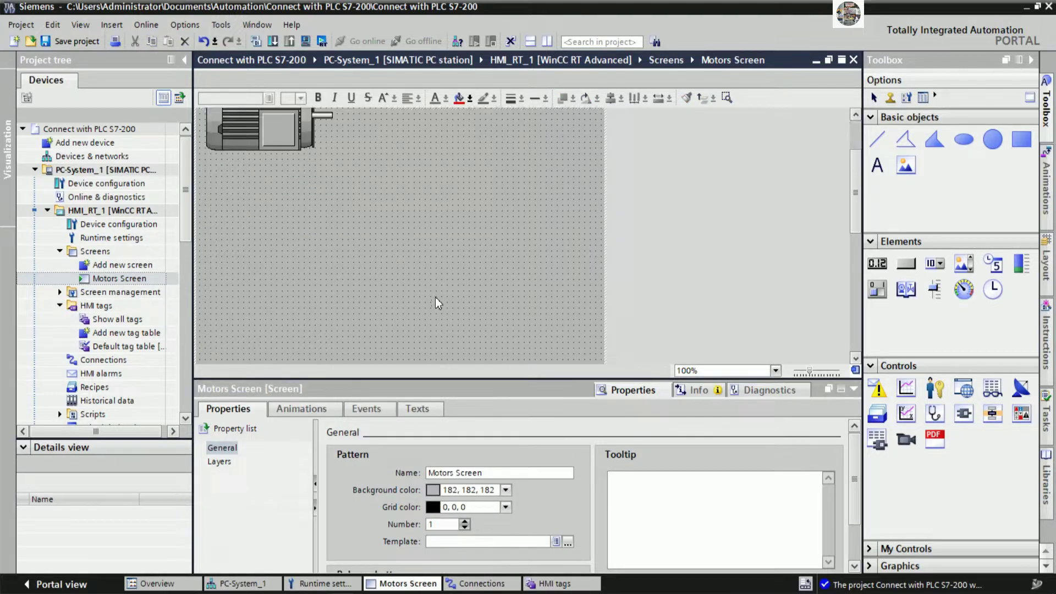
scroll(437, 299, "up", 5)
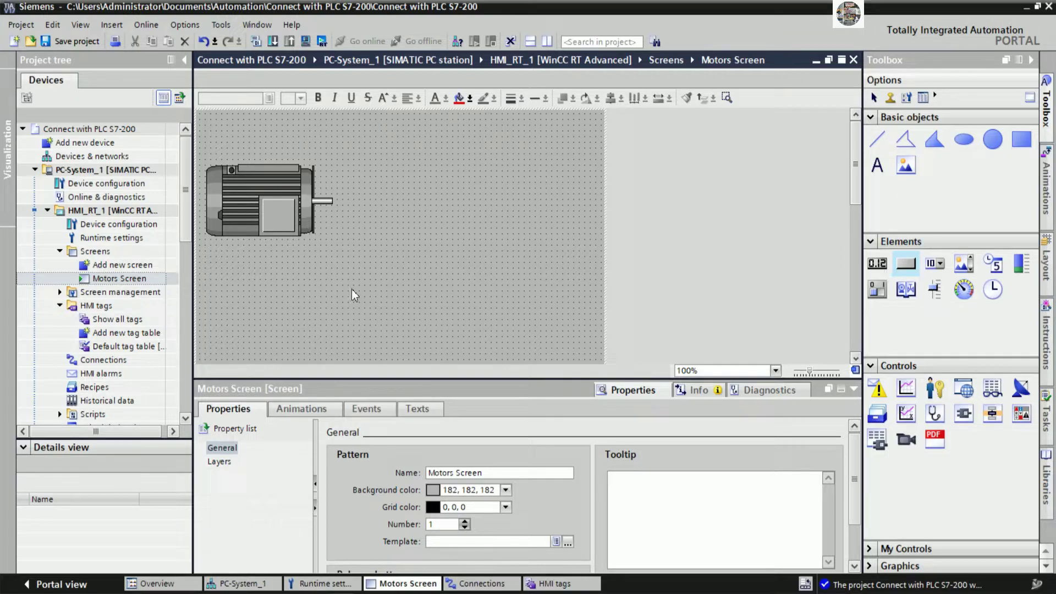
left_click_drag(206, 249, 287, 279)
type("START")
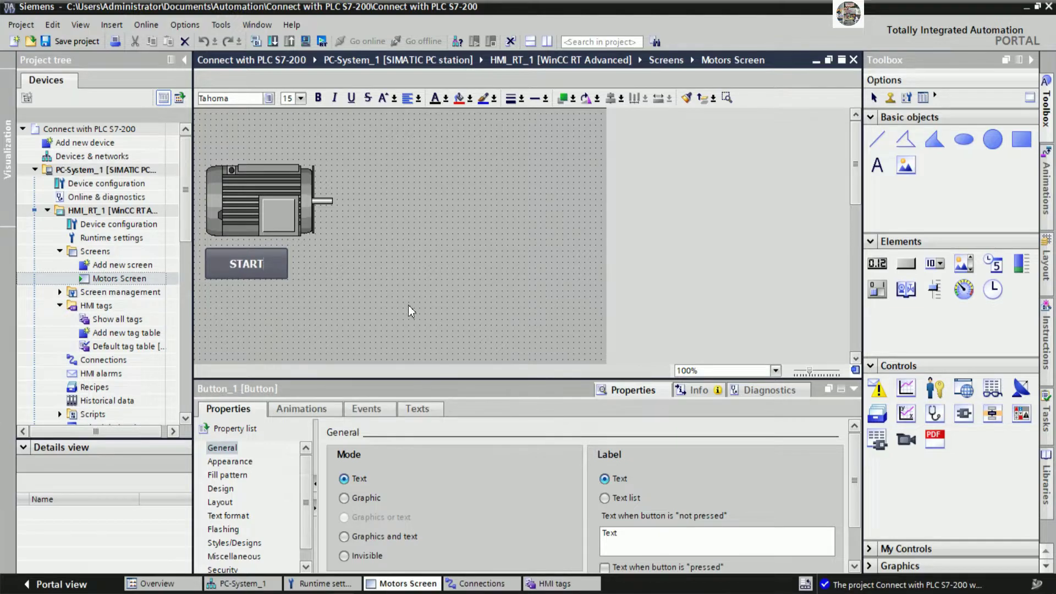
Give the START button a solid fill with background colour 0, 0, 255 and a corner radius of 5.
left_click(357, 299)
left_click(226, 448)
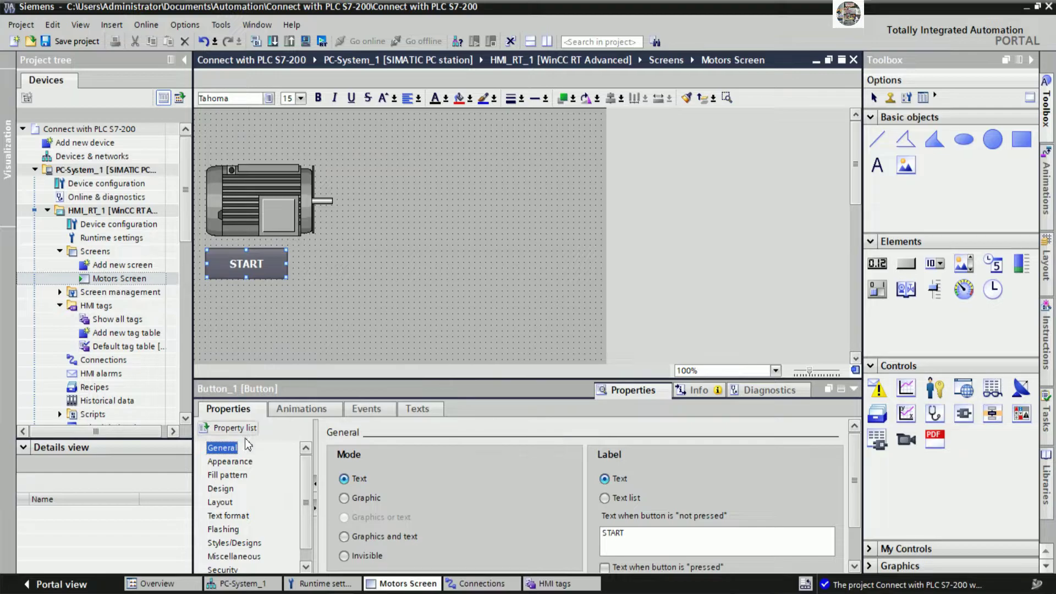
left_click(230, 462)
left_click(559, 496)
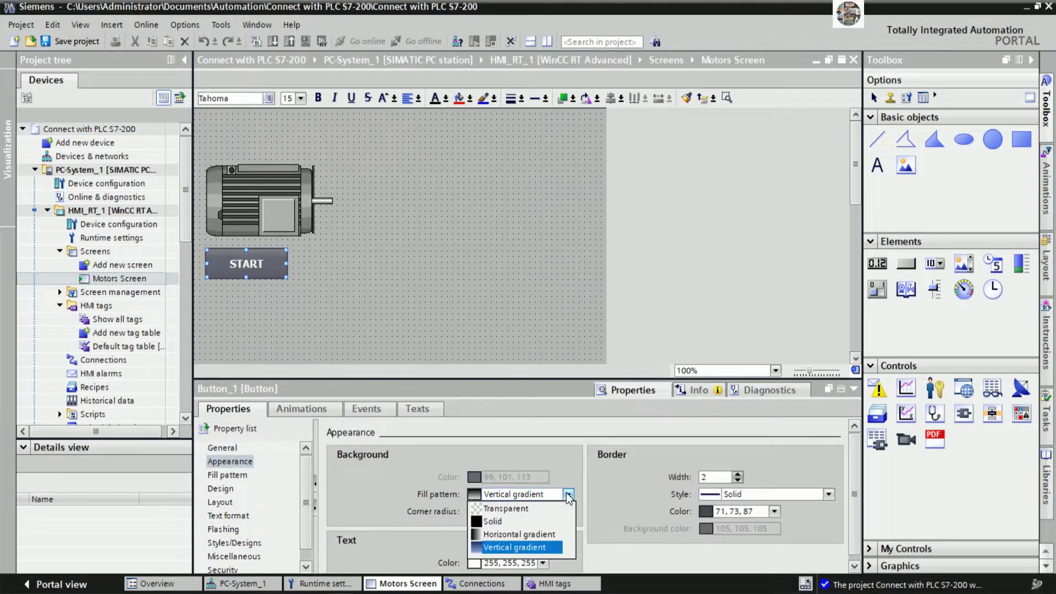
left_click(484, 520)
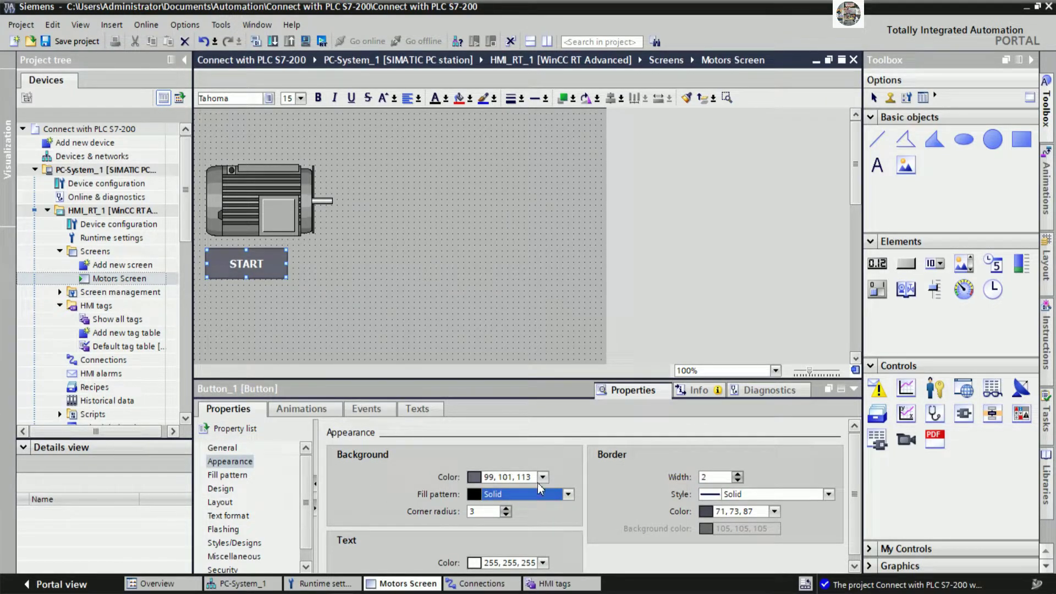
left_click(543, 477)
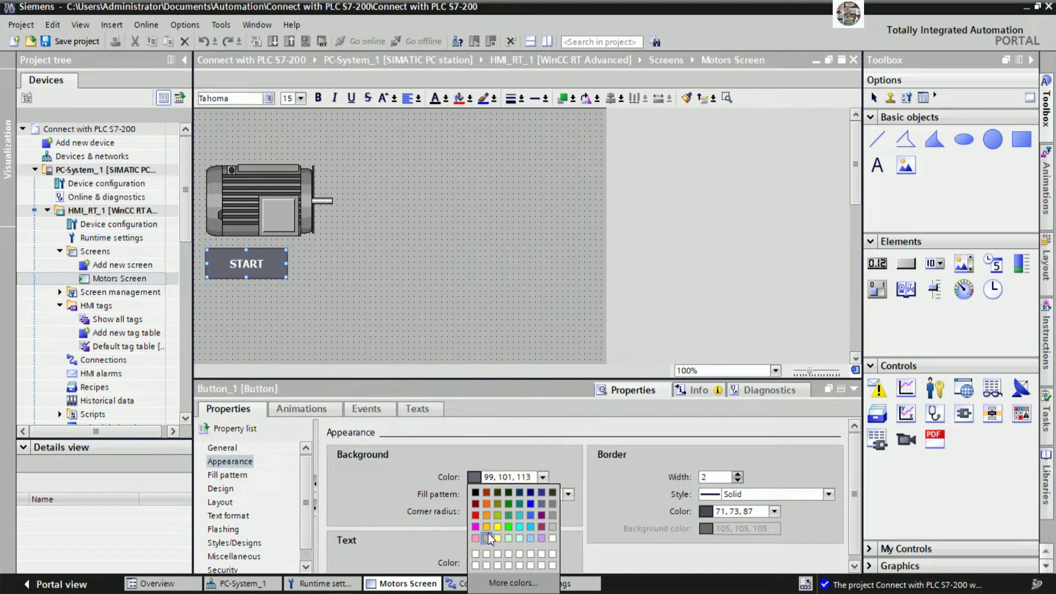
left_click(531, 505)
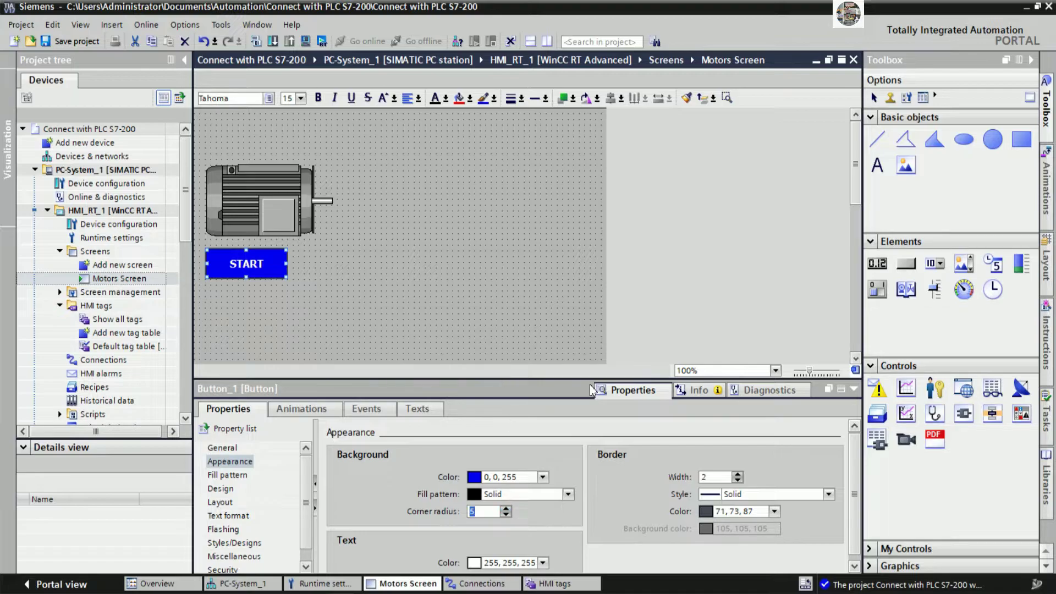
Set the START button's border colour to white (255, 255, 255).
left_click(775, 512)
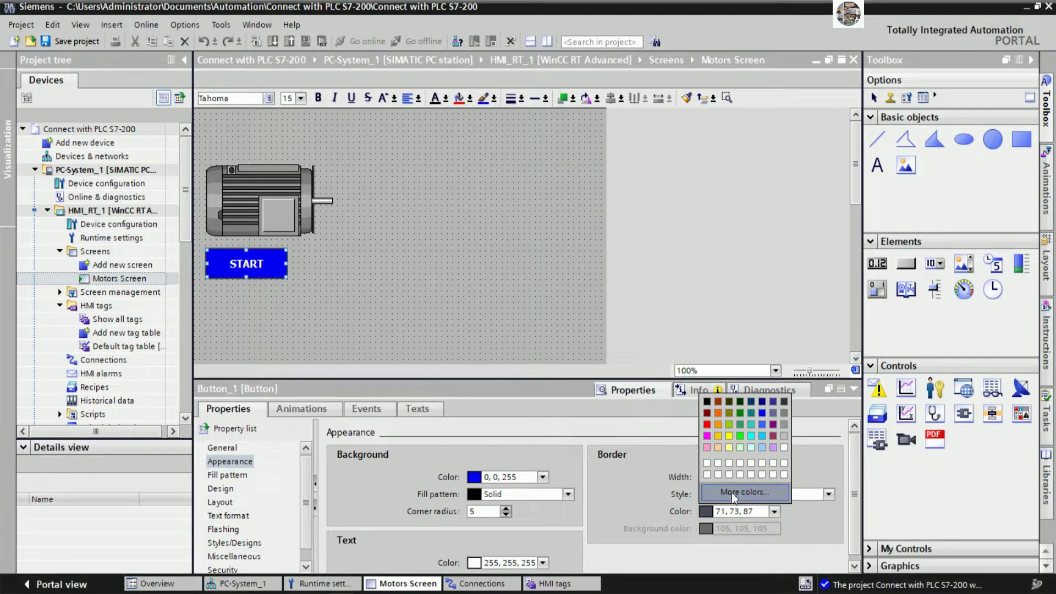
left_click(708, 463)
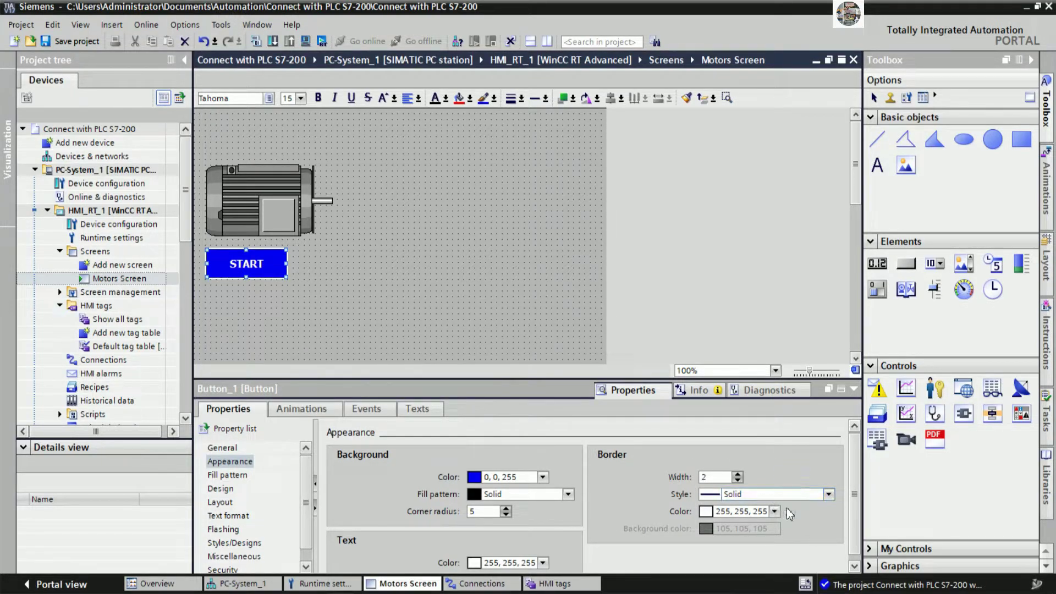
left_click(467, 292)
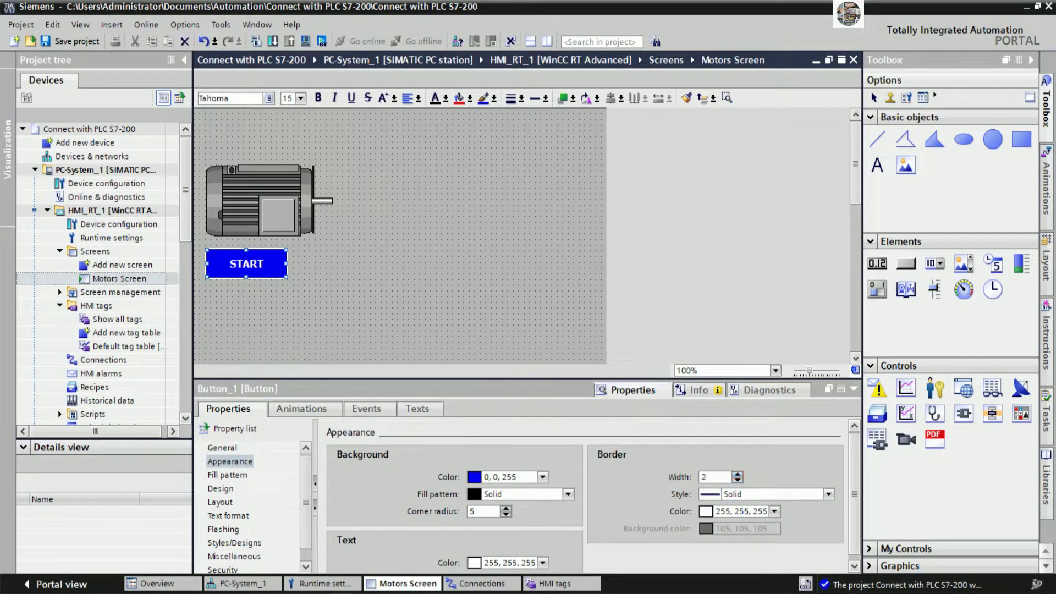
Set the START button's font size to 19.
left_click(265, 264)
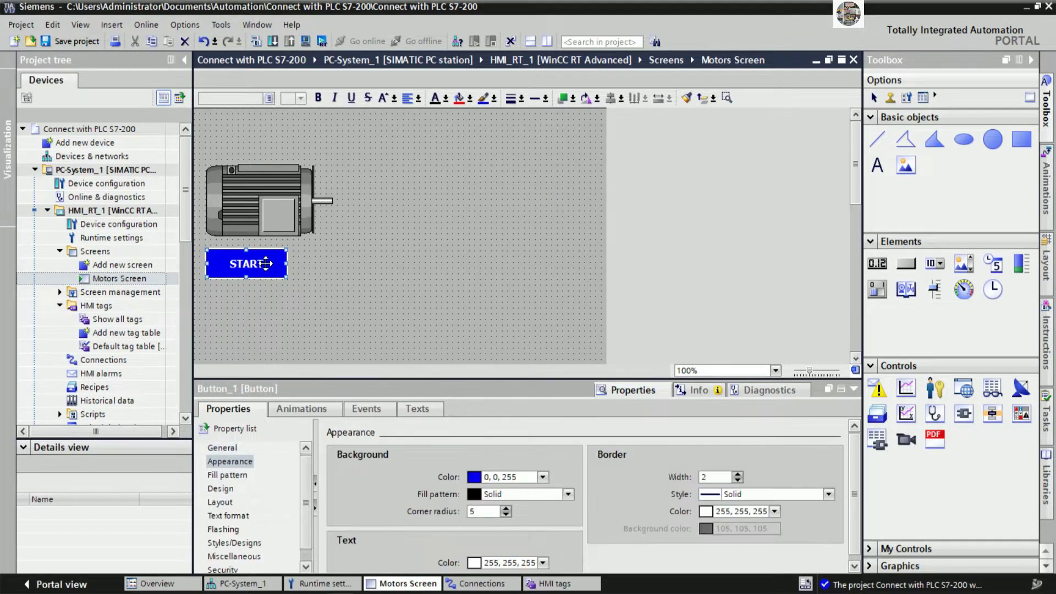
right_click(263, 265)
left_click(300, 98)
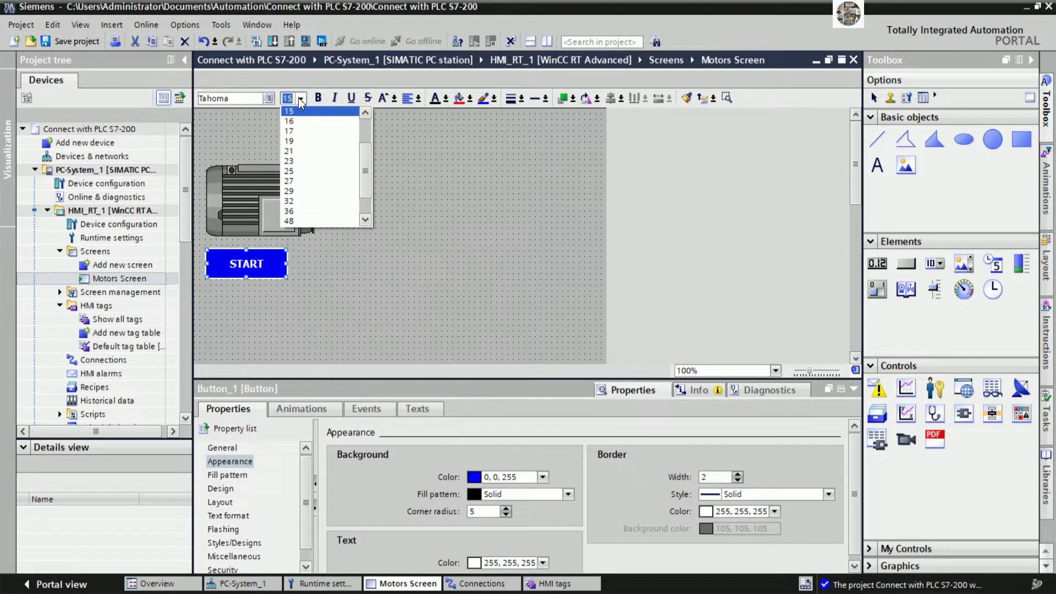
left_click(295, 141)
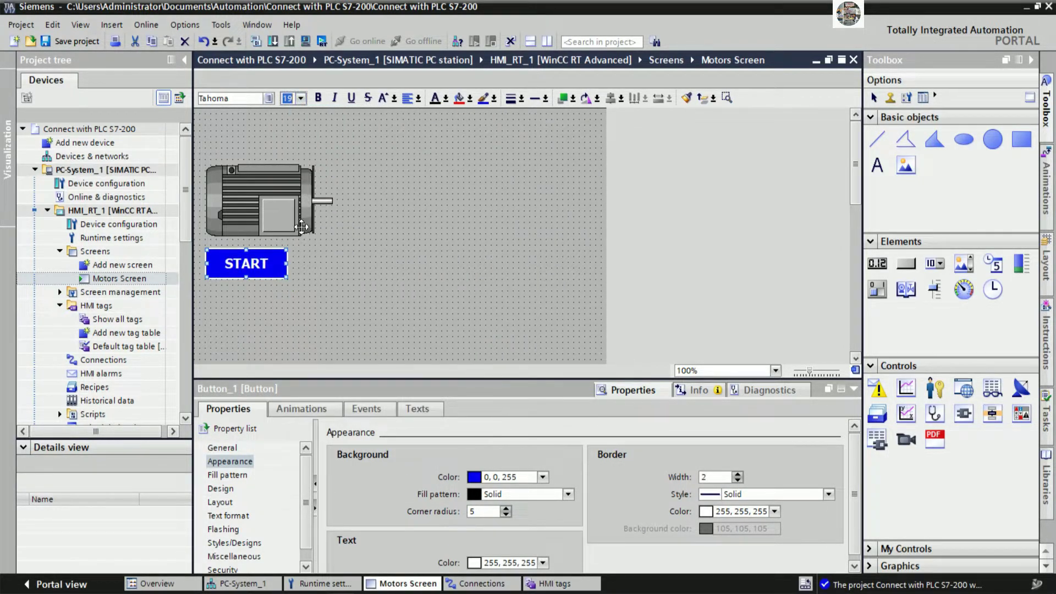
left_click(326, 279)
Copy the START button and place the duplicate directly to the right of the original.
right_click(271, 266)
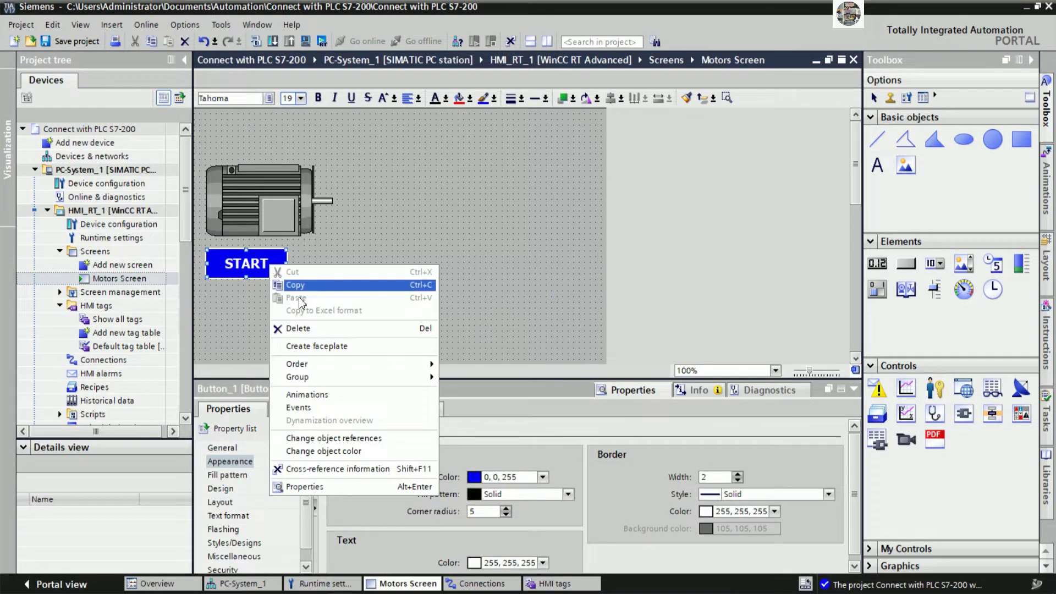
left_click(315, 285)
right_click(351, 243)
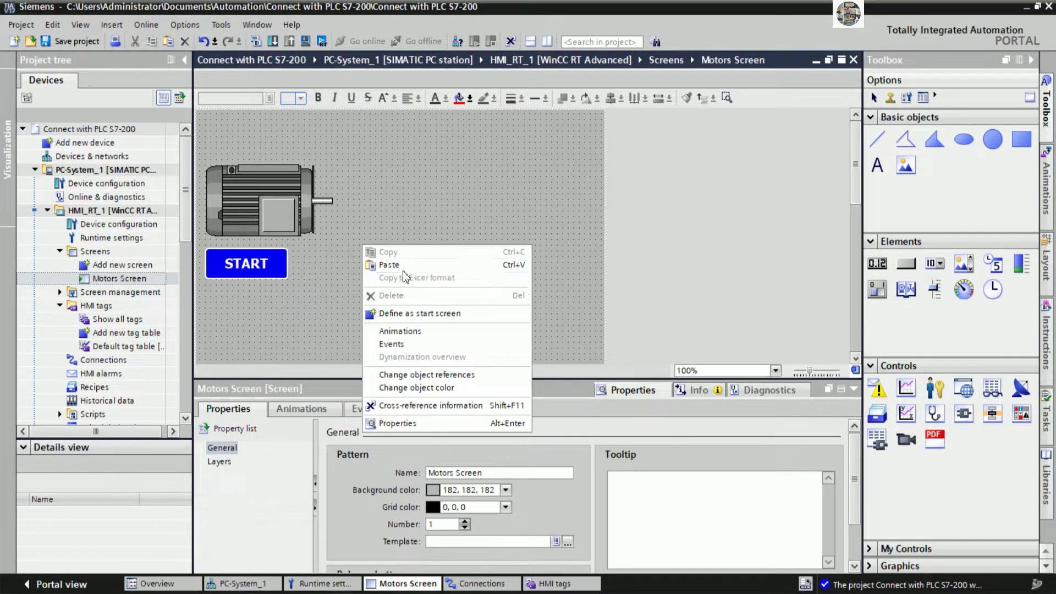
left_click(377, 268)
left_click_drag(263, 269, 346, 263)
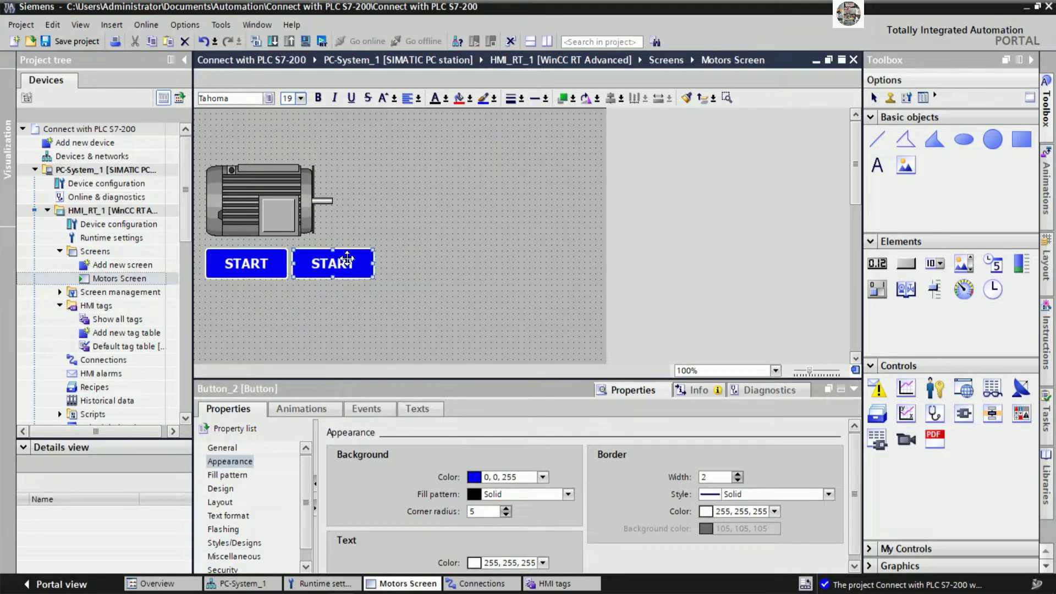
Change the label of the duplicated button to STOP.
left_click(365, 293)
left_click(356, 269)
double_click(341, 262)
type("STOP")
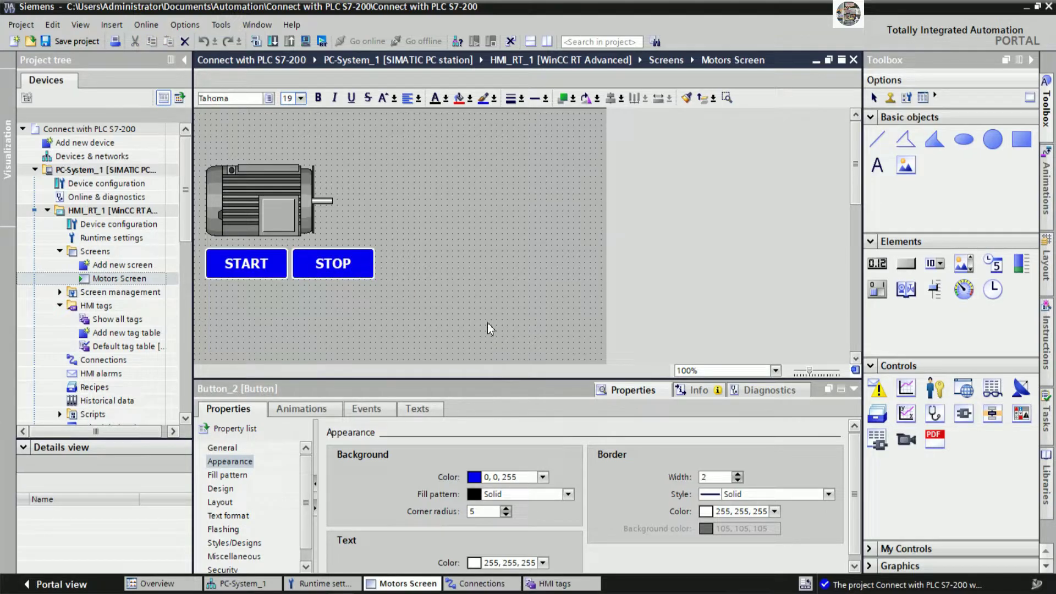
left_click(487, 324)
Set the STOP button's background colour to red (255, 0, 0).
left_click(358, 269)
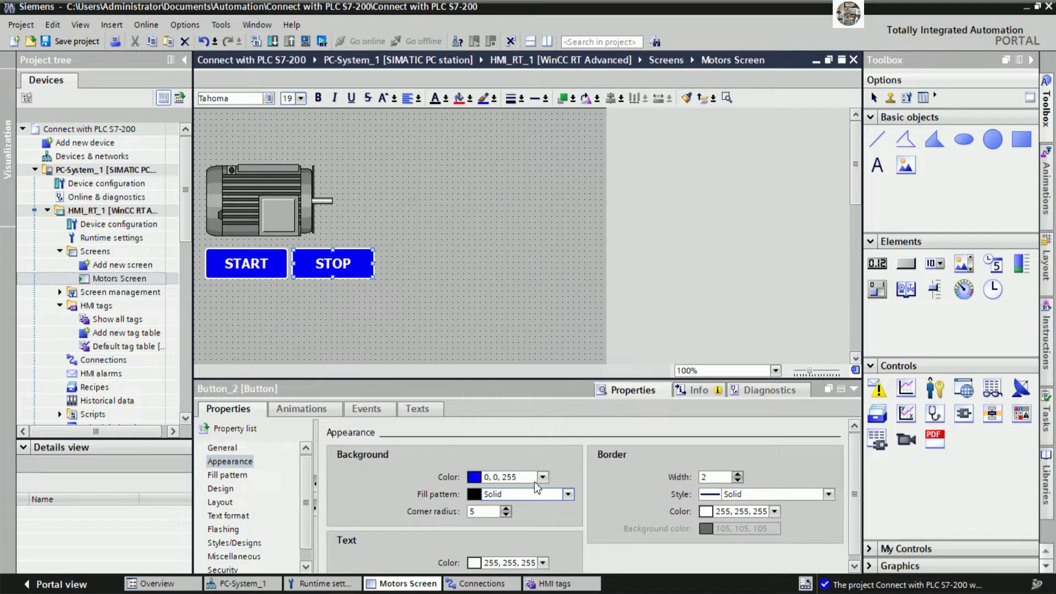
left_click(542, 477)
left_click(434, 325)
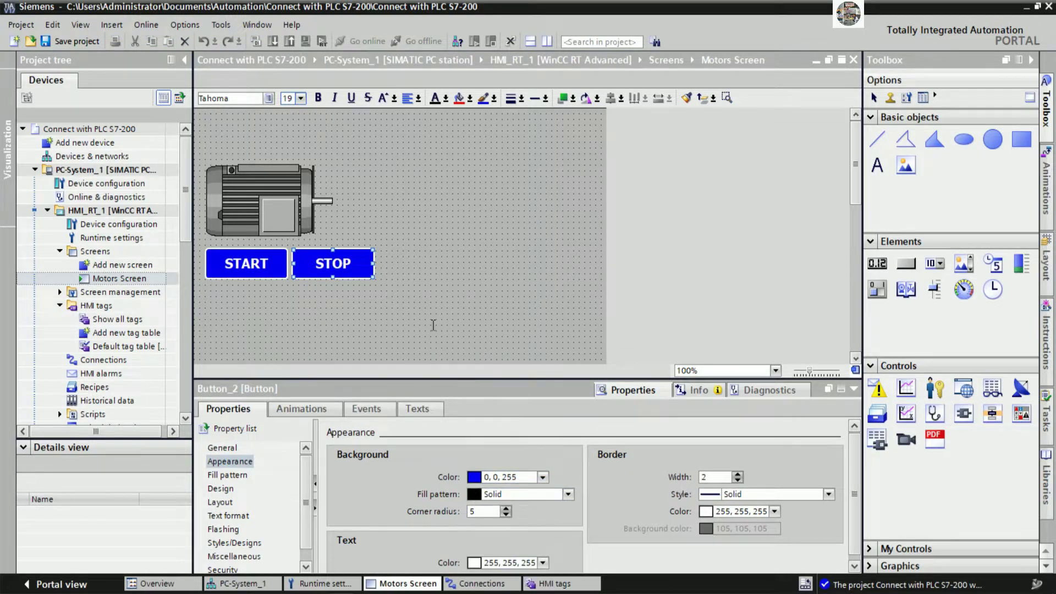
left_click(402, 229)
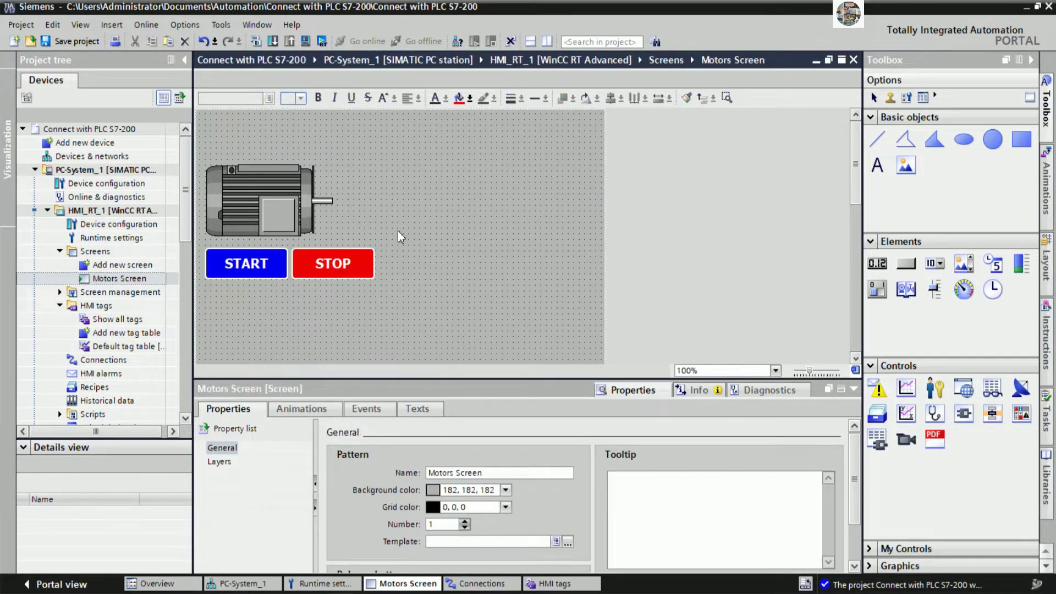
Set the font size of both the START and STOP buttons to 23.
left_click(347, 264)
left_click(301, 99)
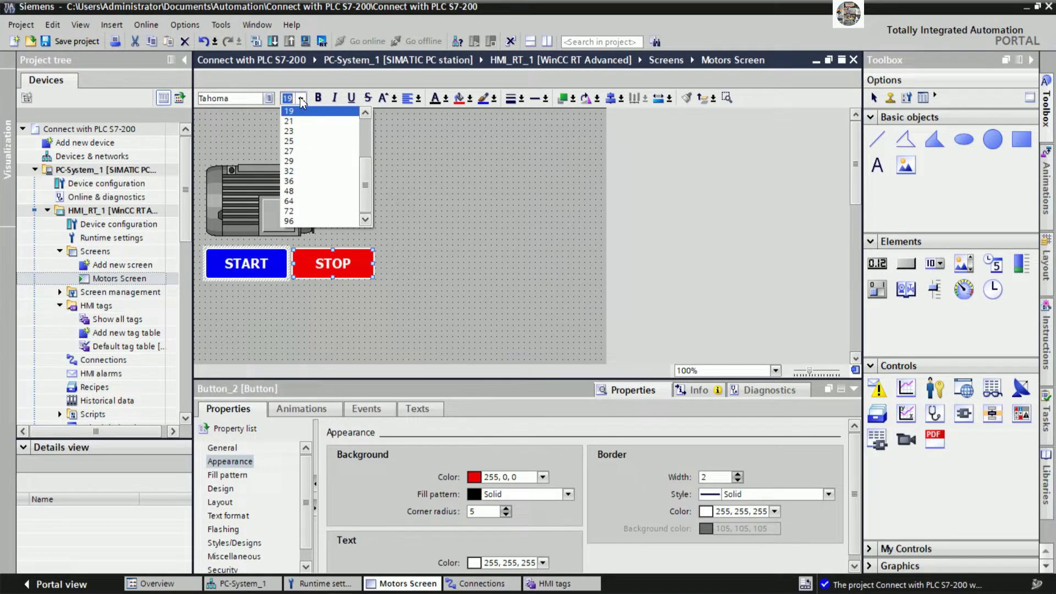
left_click(289, 131)
left_click(442, 232)
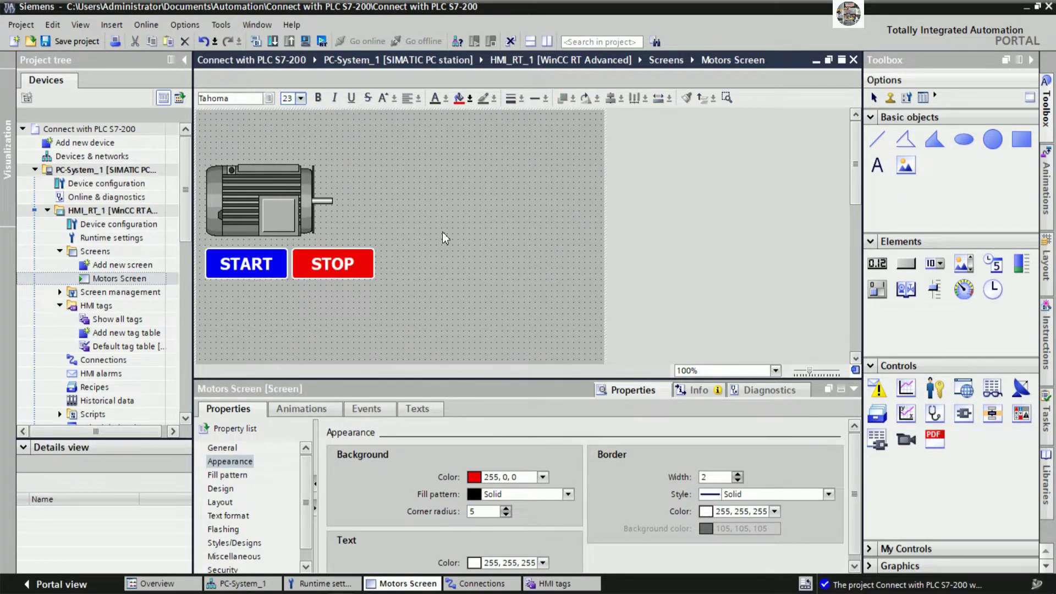
Move and enlarge the motor symbol so it spans the width of the START and STOP buttons and stands slightly taller.
left_click(299, 204)
left_click_drag(295, 204, 372, 200)
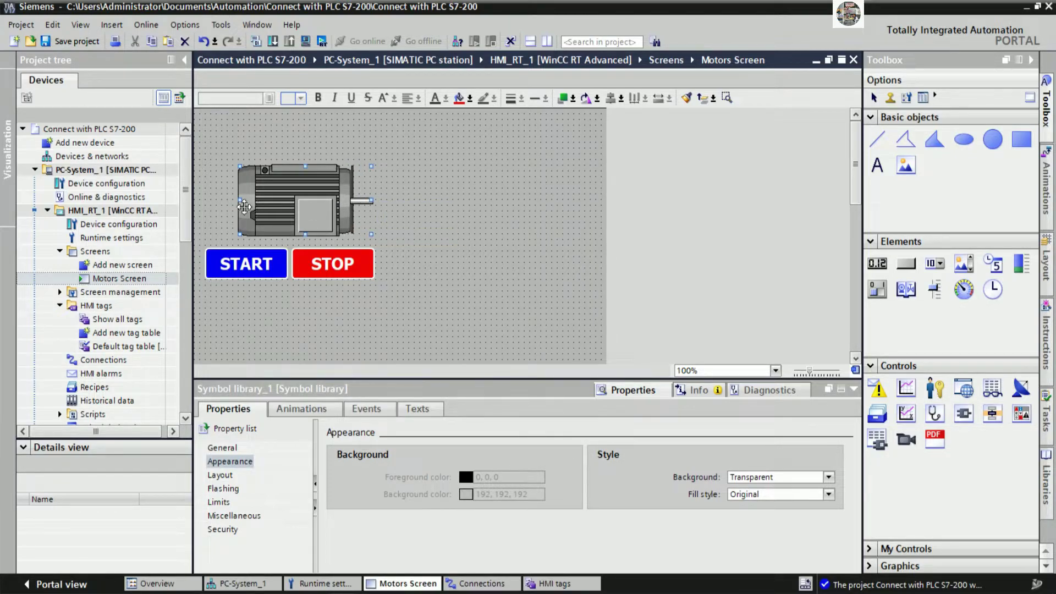
left_click_drag(239, 200, 208, 203)
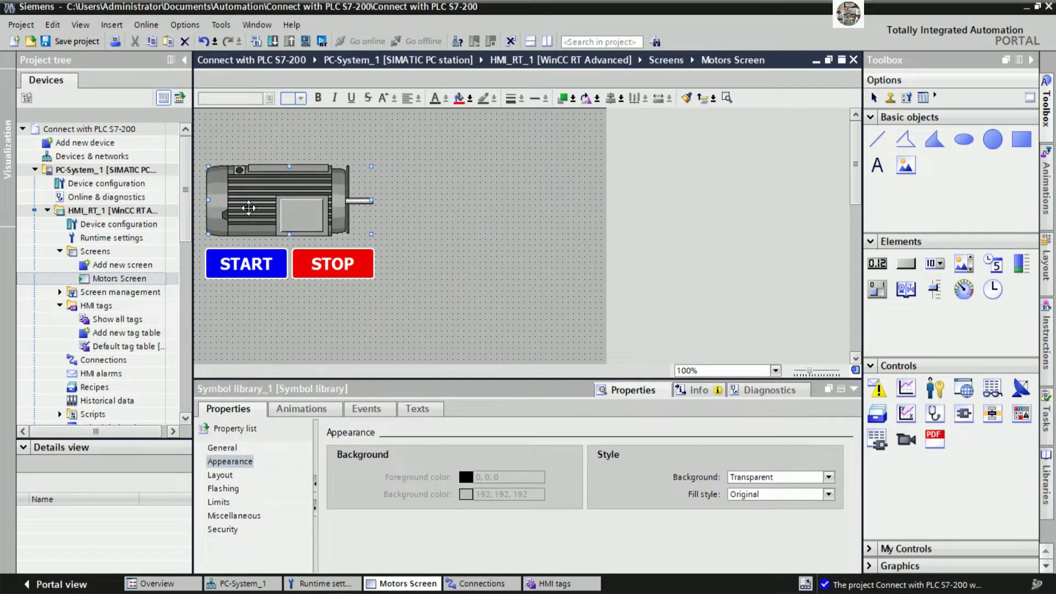
left_click_drag(291, 167, 292, 156)
left_click_drag(311, 194, 315, 193)
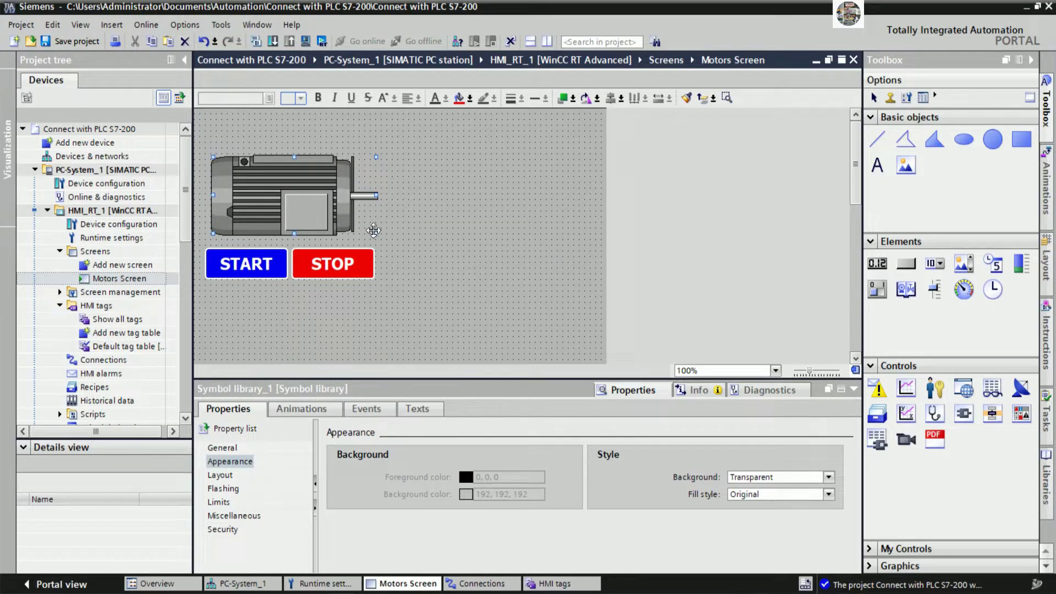
left_click(423, 250)
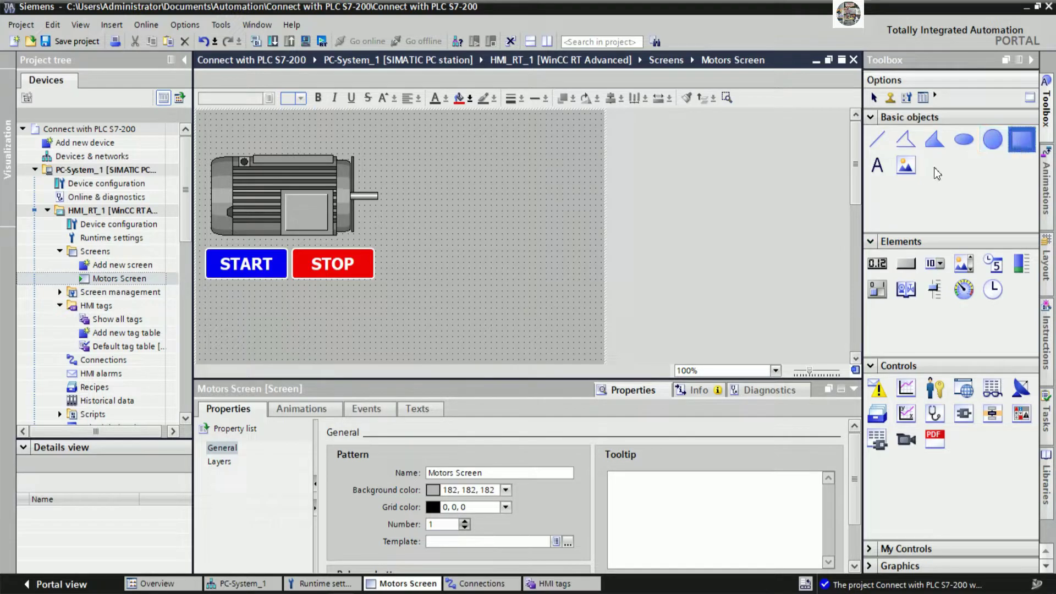
Draw a rectangle covering the motor symbol and both buttons, and set its background colour to teal (0, 128, 128).
left_click_drag(201, 151, 382, 286)
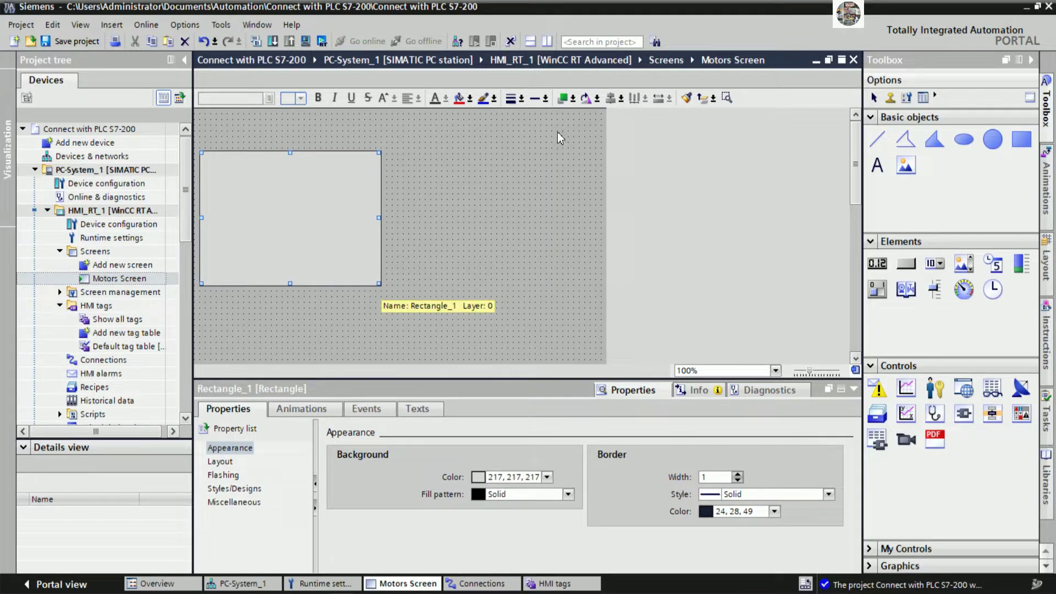
left_click(547, 477)
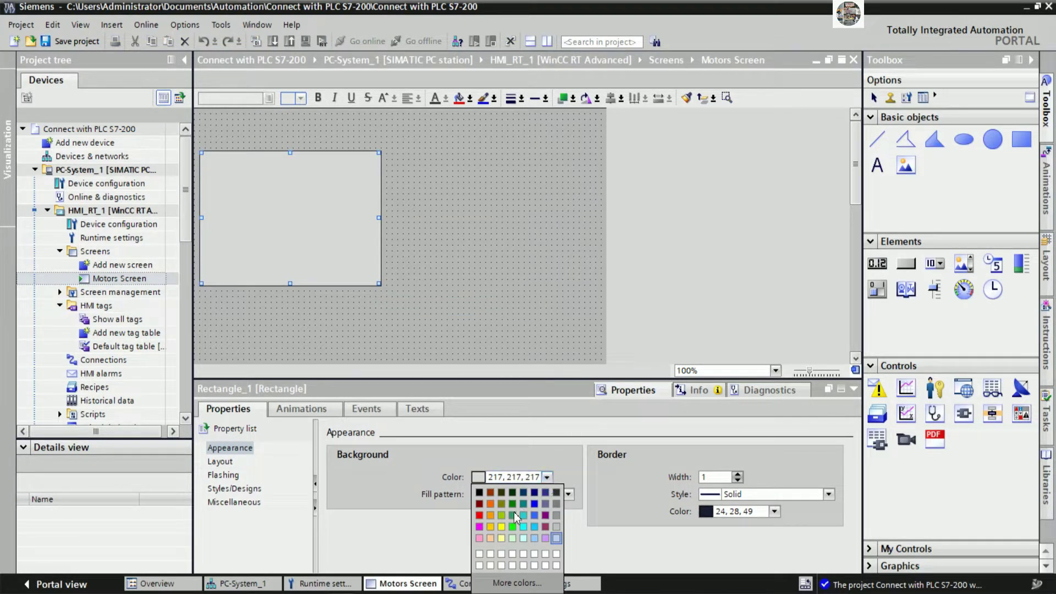
left_click(524, 505)
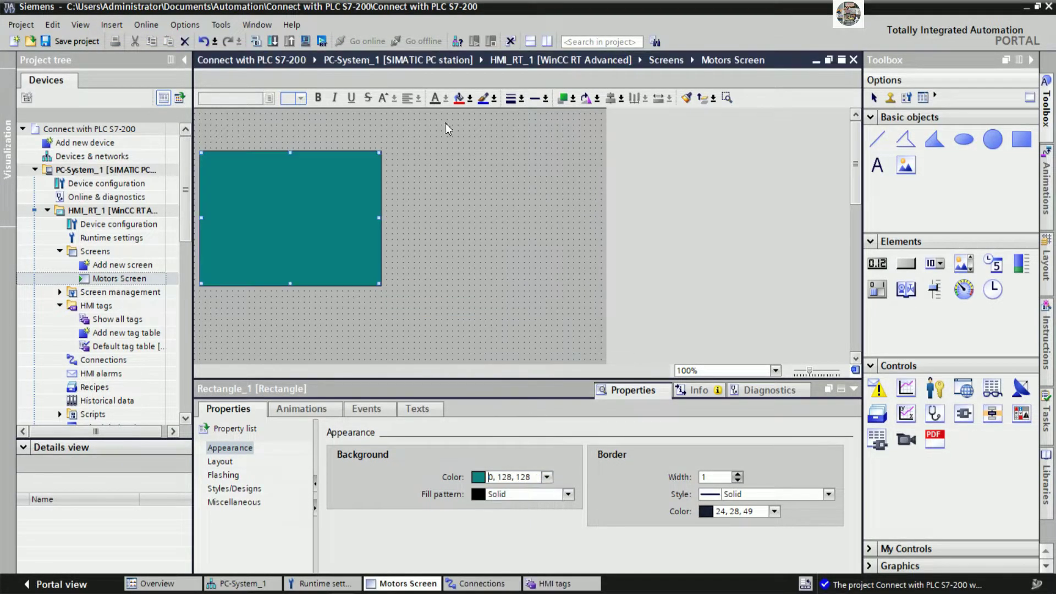
Send the teal rectangle behind the motor symbol and the START and STOP buttons.
left_click(574, 99)
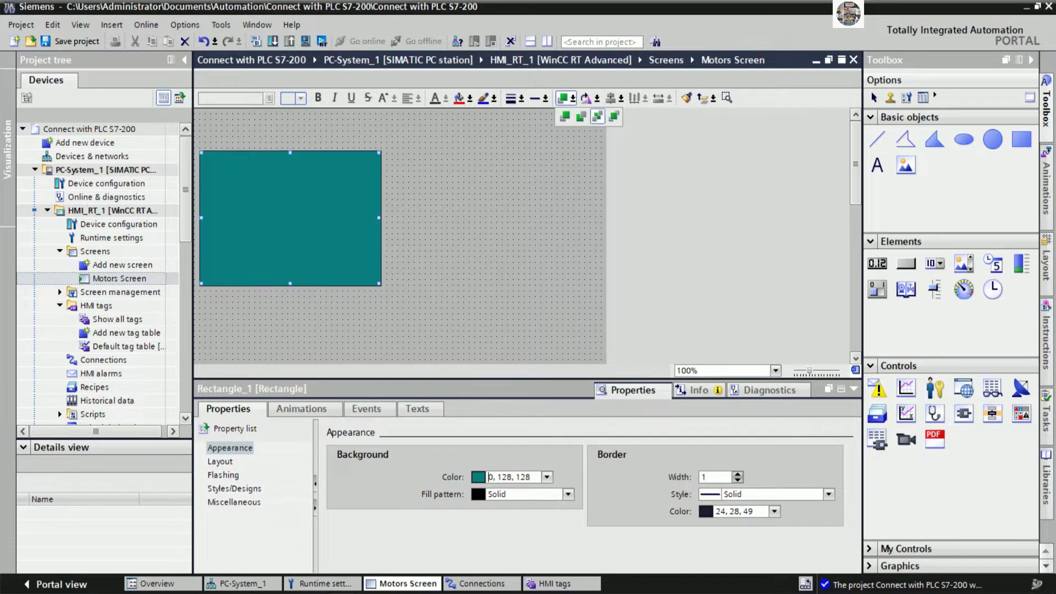
left_click(599, 115)
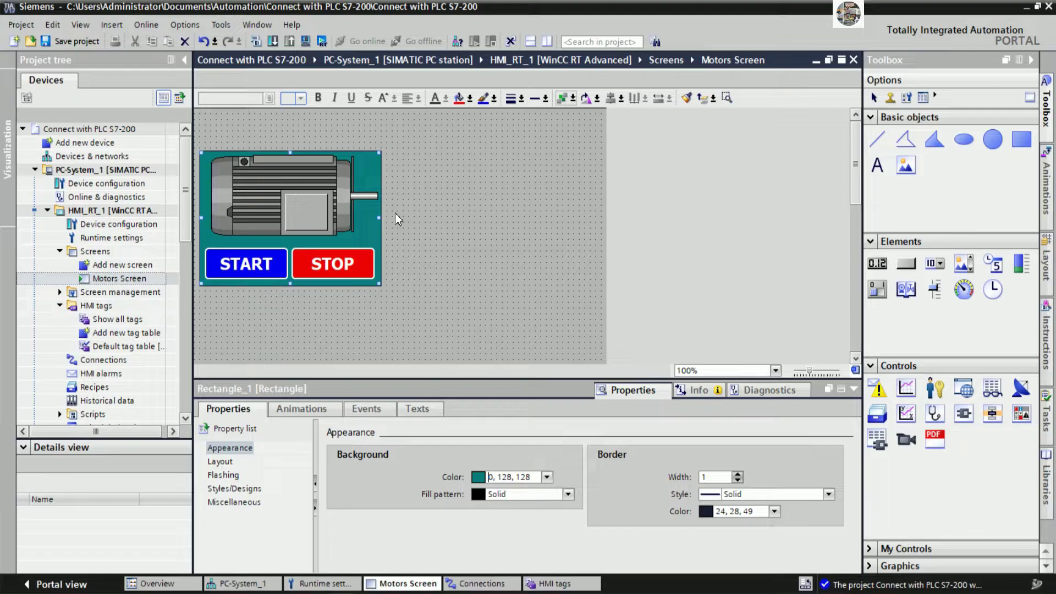
left_click(406, 230)
Nudge the teal rectangle slightly upward to align it around the motor symbol and buttons.
left_click(374, 226)
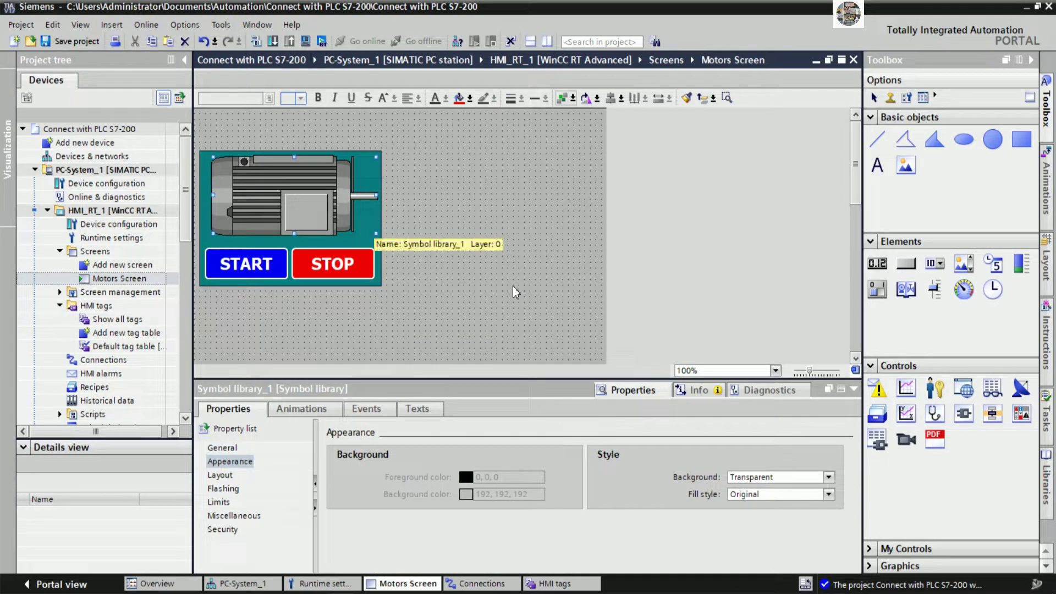
left_click(462, 267)
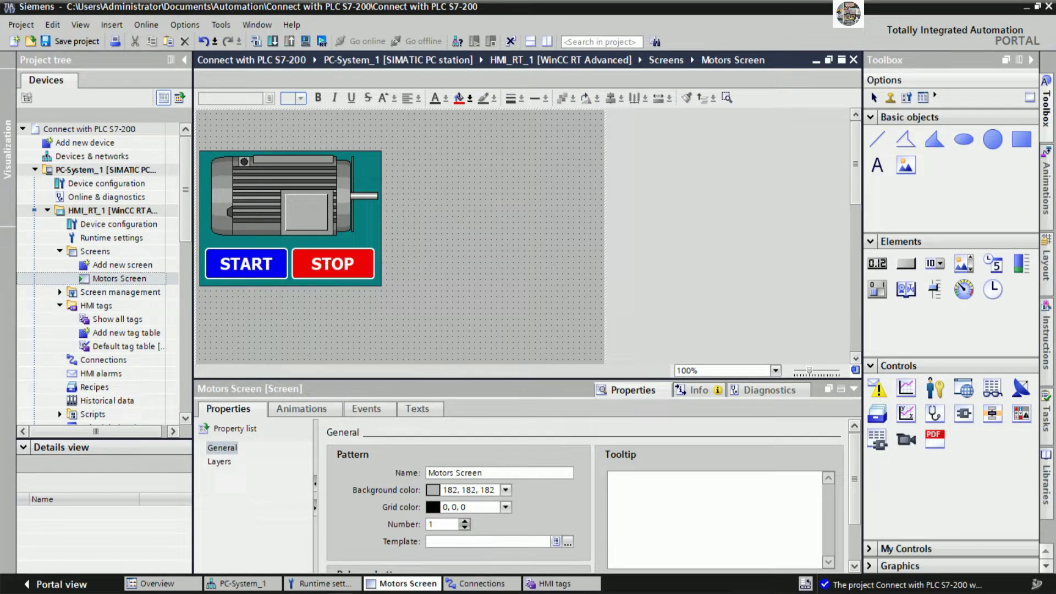
left_click(381, 246)
key("Up")
key("Left")
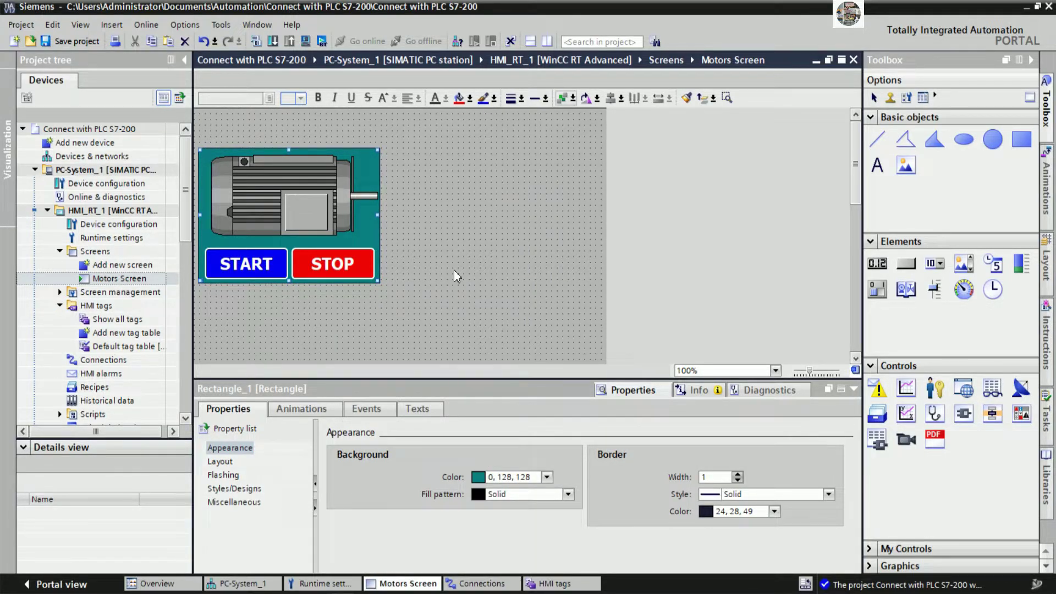
key("Right")
left_click(454, 271)
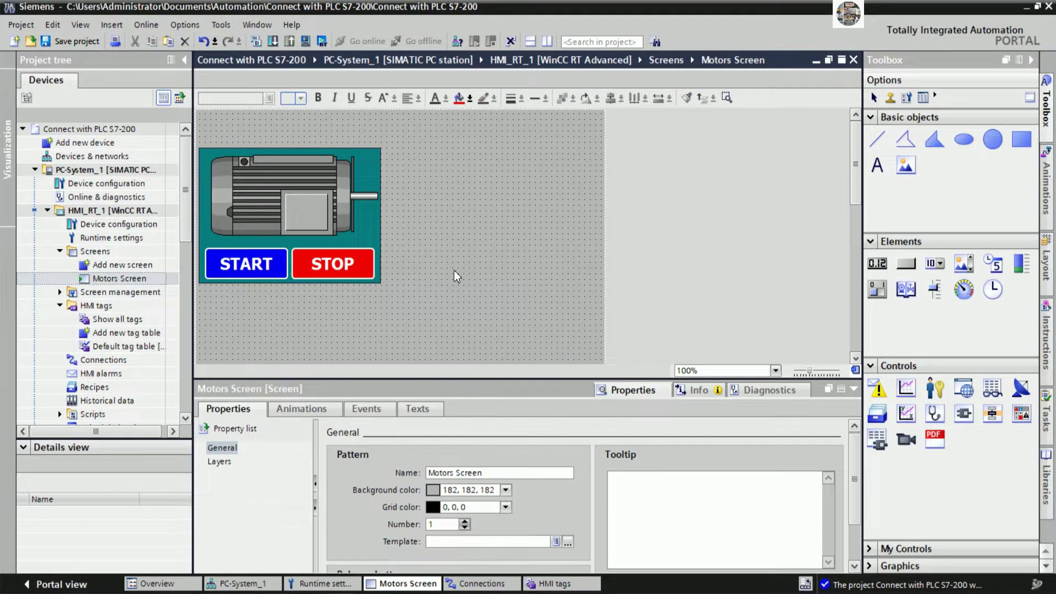
Extend the teal rectangle's top edge upward to leave free space above the motor symbol.
left_click(336, 149)
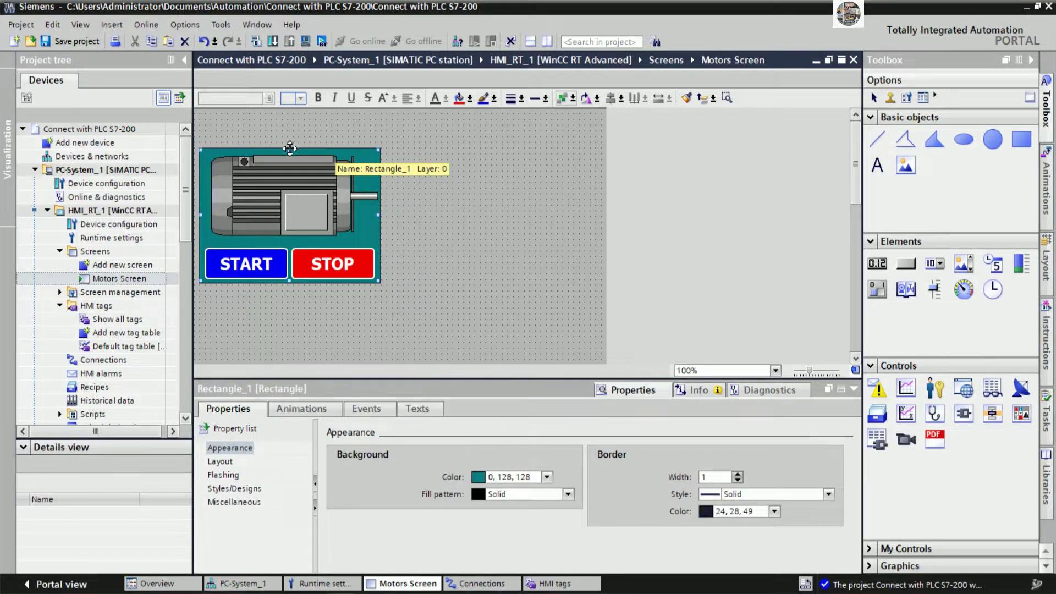
left_click_drag(289, 149, 293, 126)
left_click(464, 184)
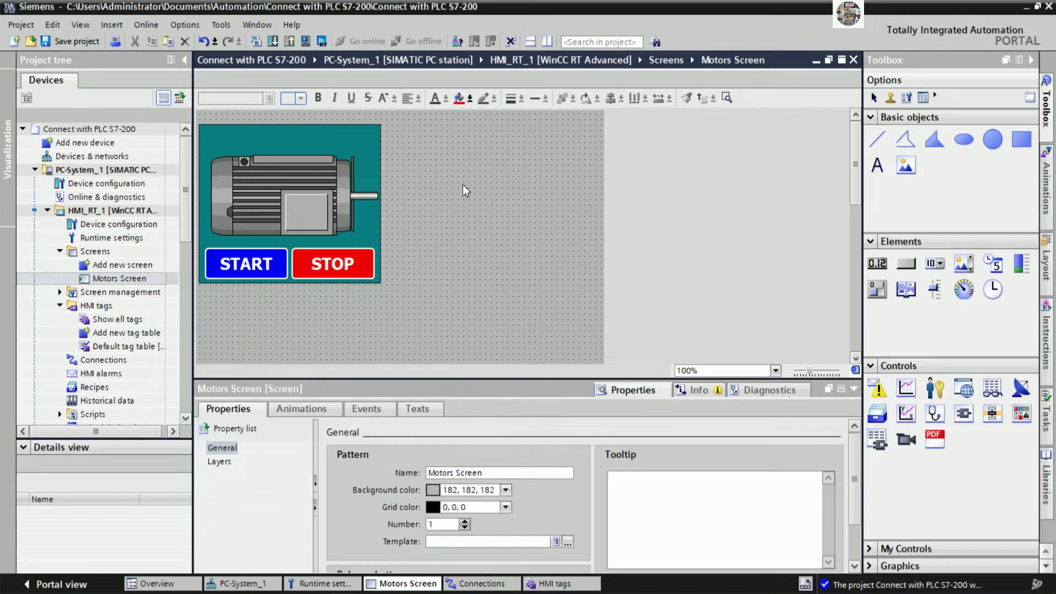
Add a text field reading MOTOR1 in the free teal area above the motor symbol.
left_click(877, 165)
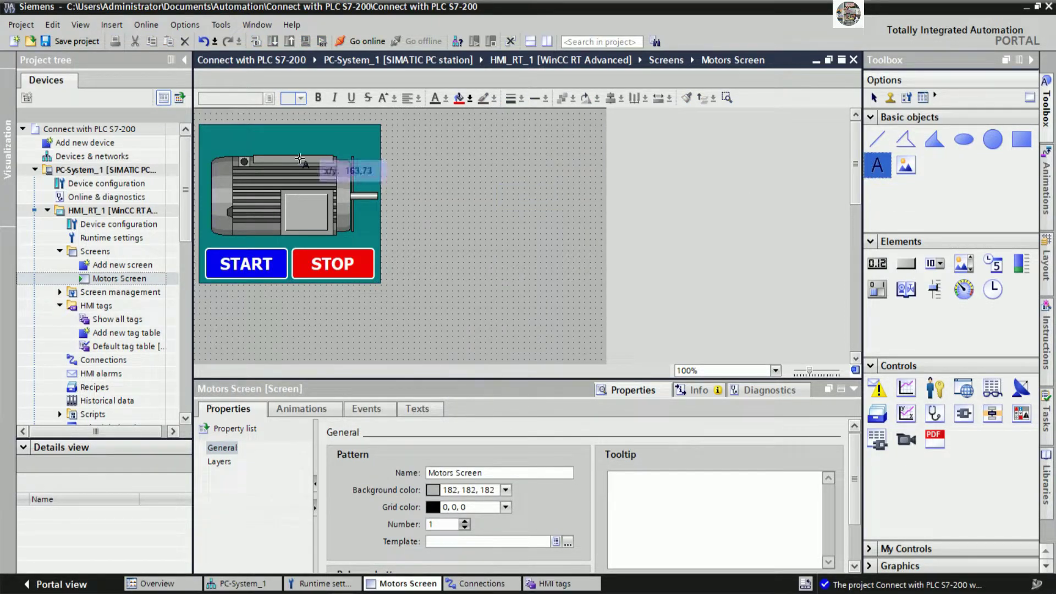
left_click(247, 132)
type("MOTOR1")
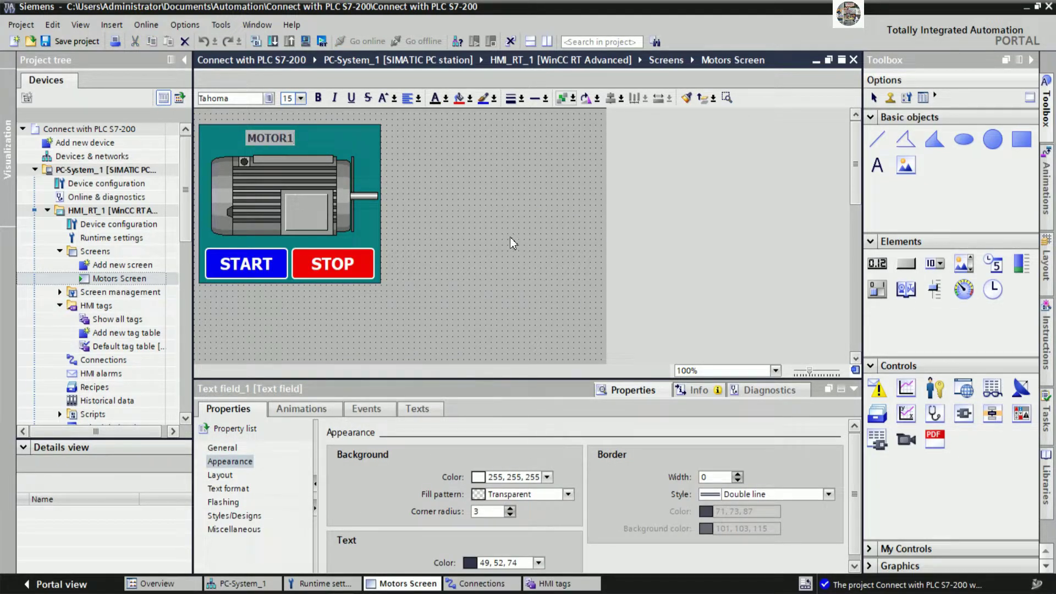
left_click(510, 237)
Disable fitting the object to its contents for the MOTOR1 text field.
left_click(269, 137)
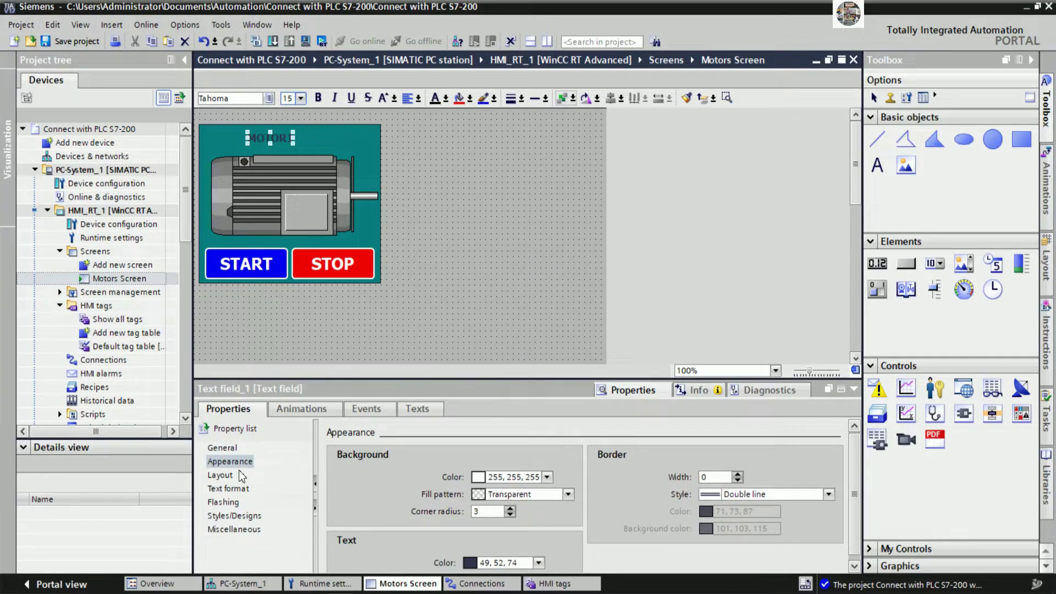
left_click(225, 452)
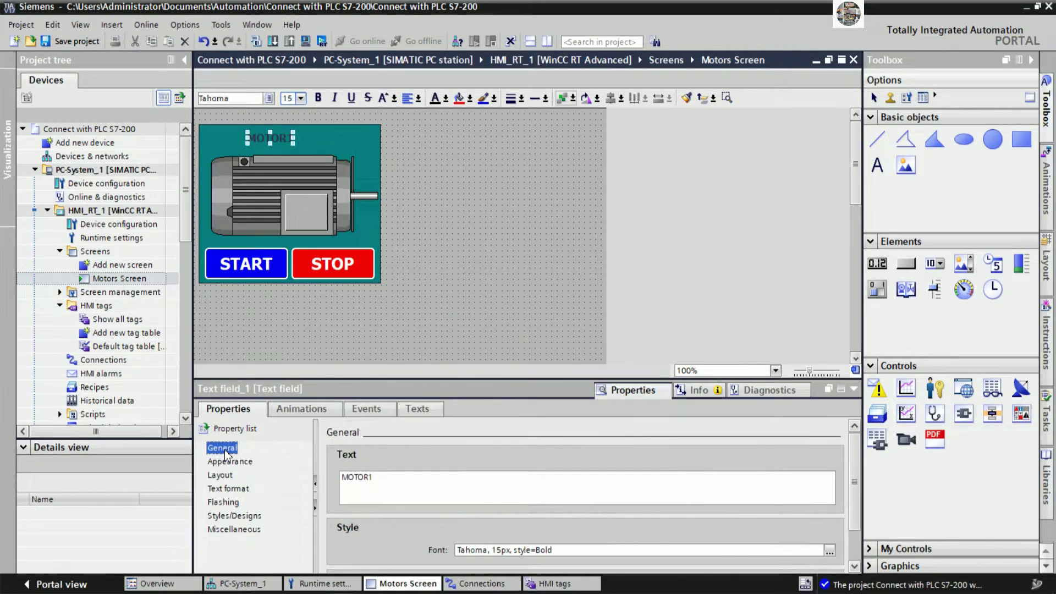
left_click(226, 460)
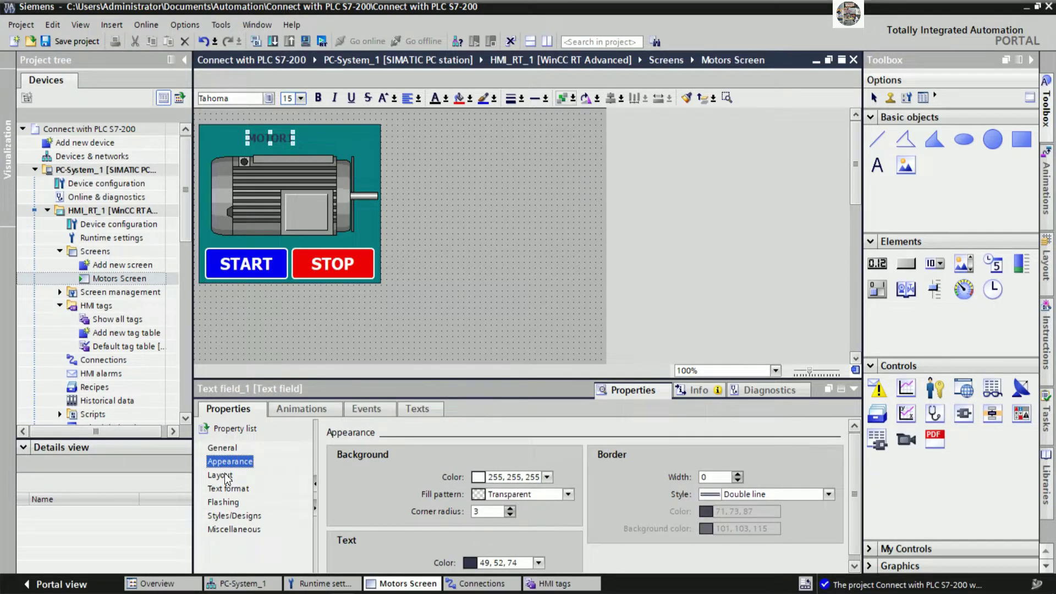
left_click(225, 474)
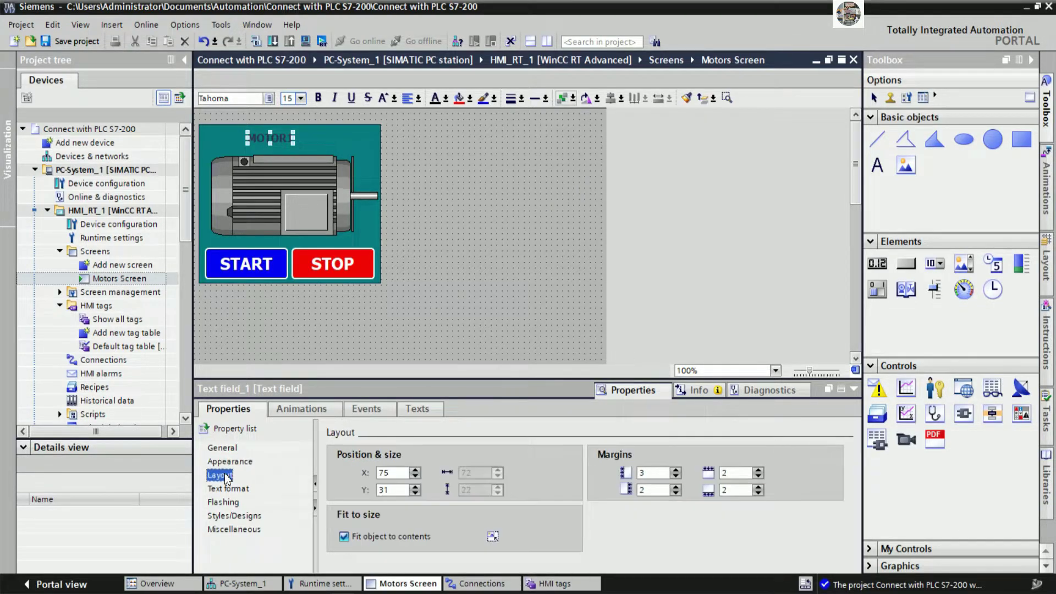
left_click(367, 533)
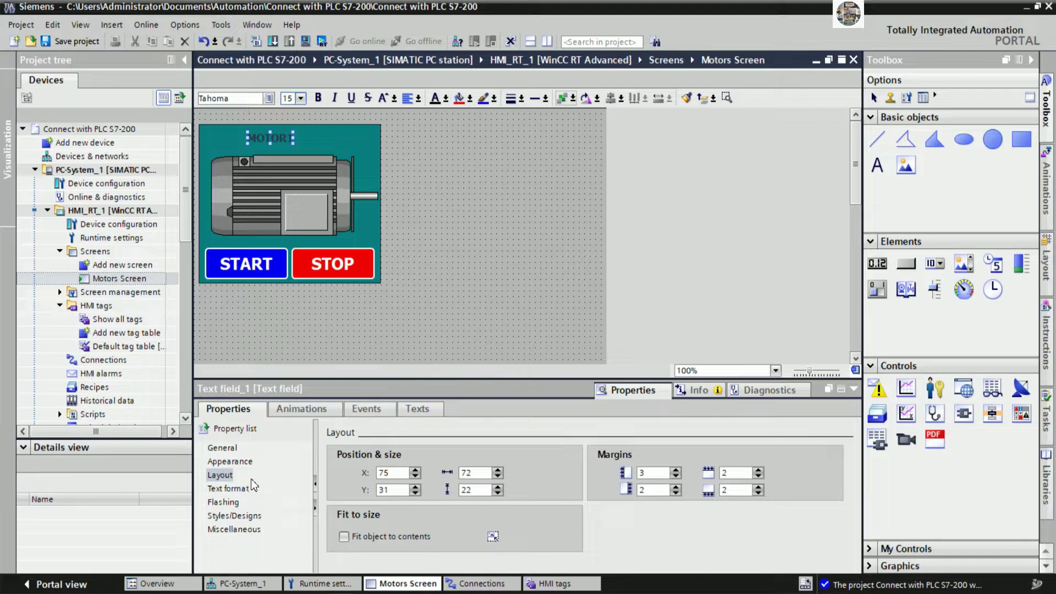
Set both the background colour and the text colour of the MOTOR1 text field to yellow (255, 255, 0).
left_click(237, 466)
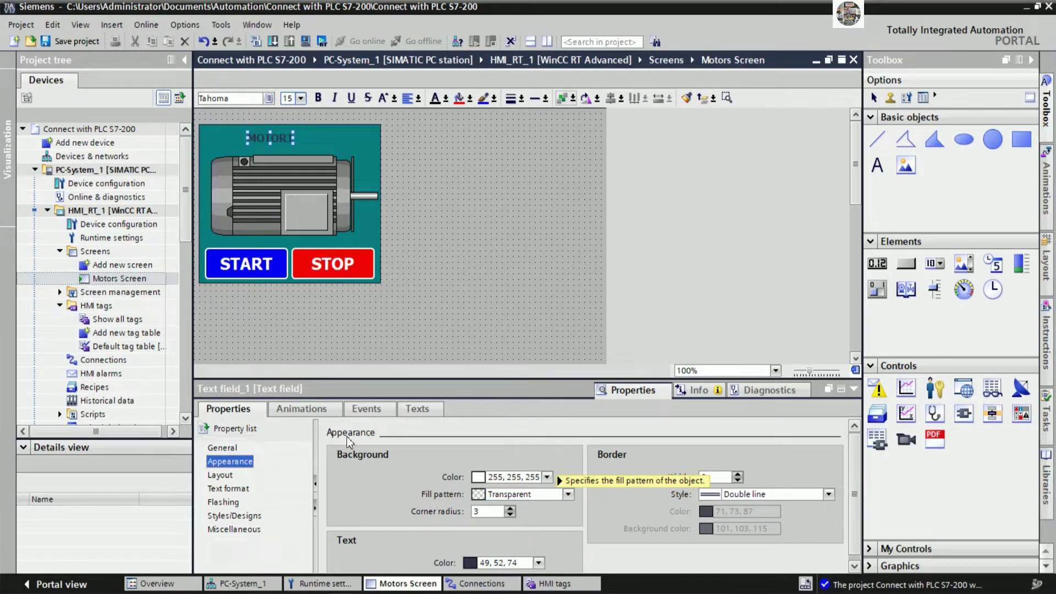
left_click(547, 477)
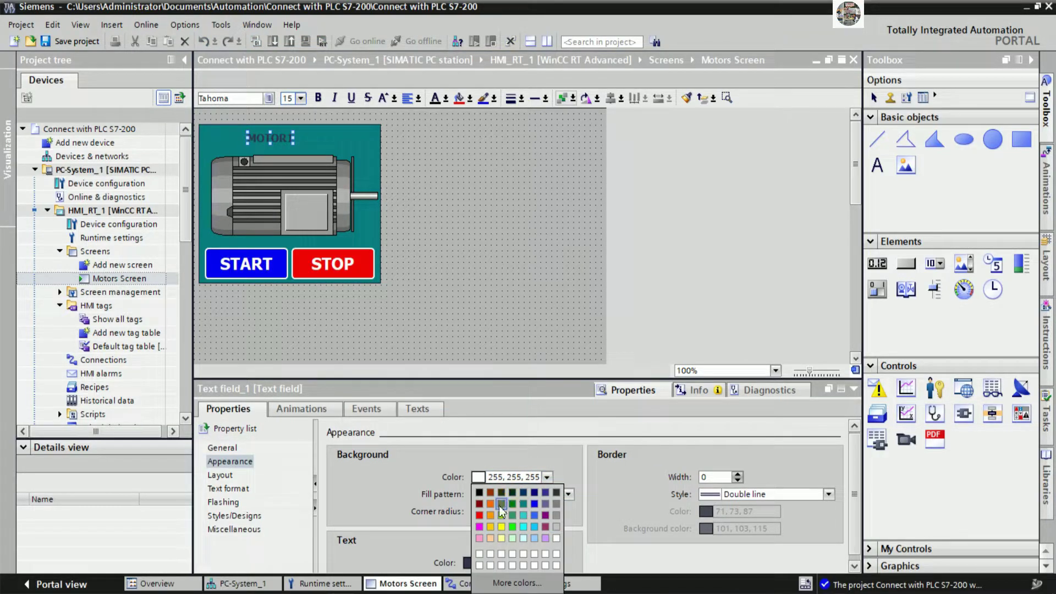
left_click(500, 526)
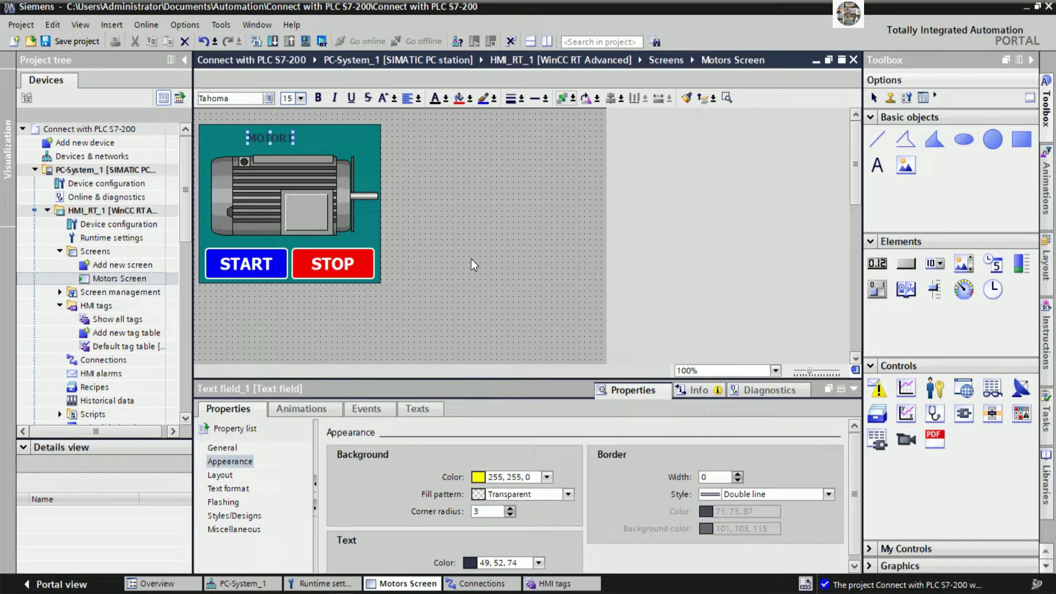
left_click(539, 563)
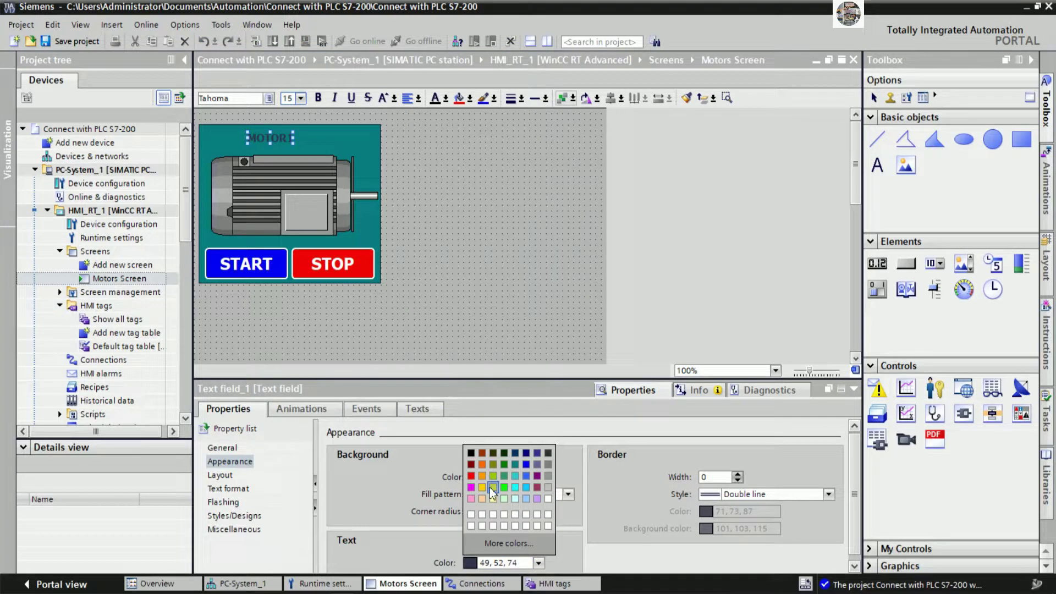
left_click(491, 488)
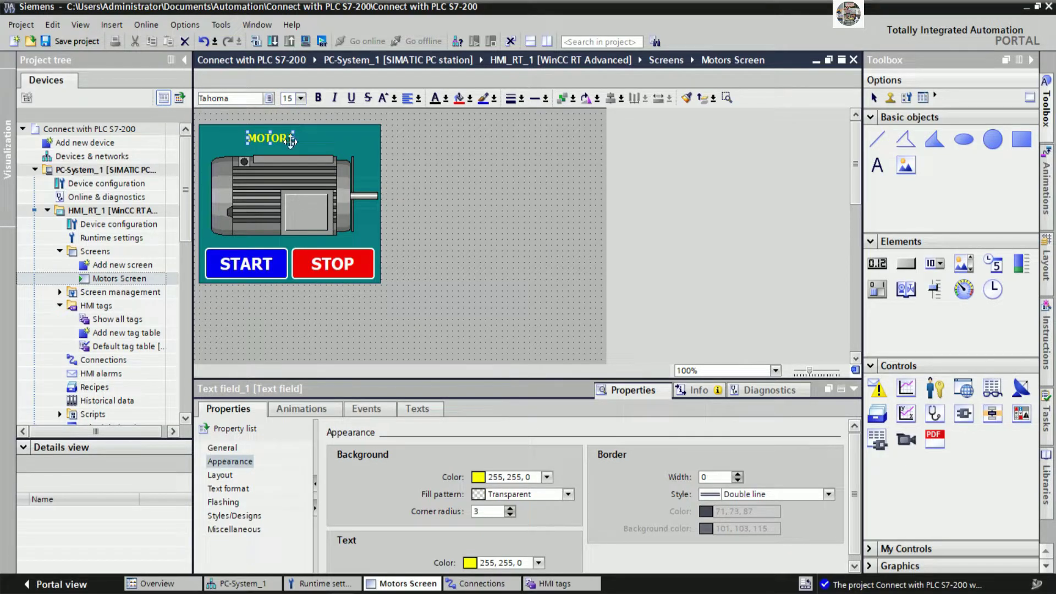
Set the MOTOR1 text to font size 21 and enlarge its field to about 131 by 40.
left_click(228, 475)
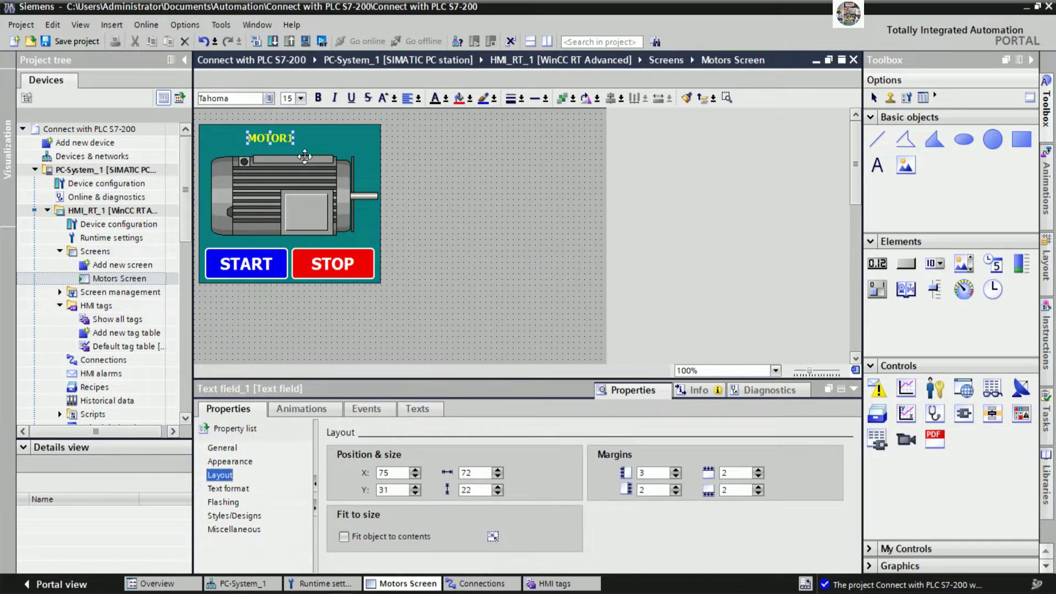
left_click(299, 98)
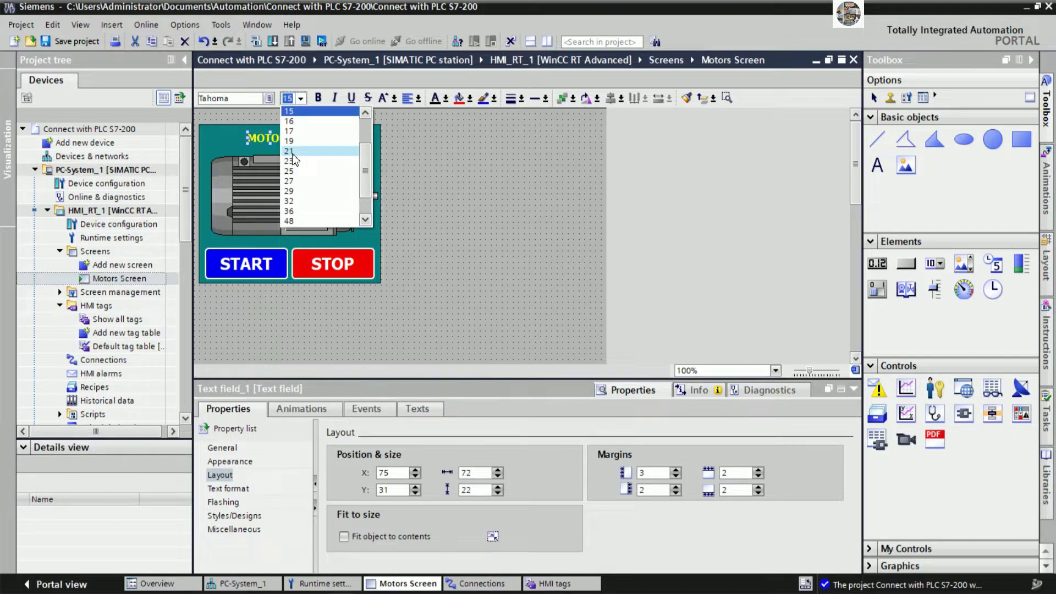
left_click(290, 150)
mouse_move(294, 138)
left_mouse_down()
mouse_move(393, 144)
mouse_move(293, 151)
mouse_move(292, 127)
left_mouse_up()
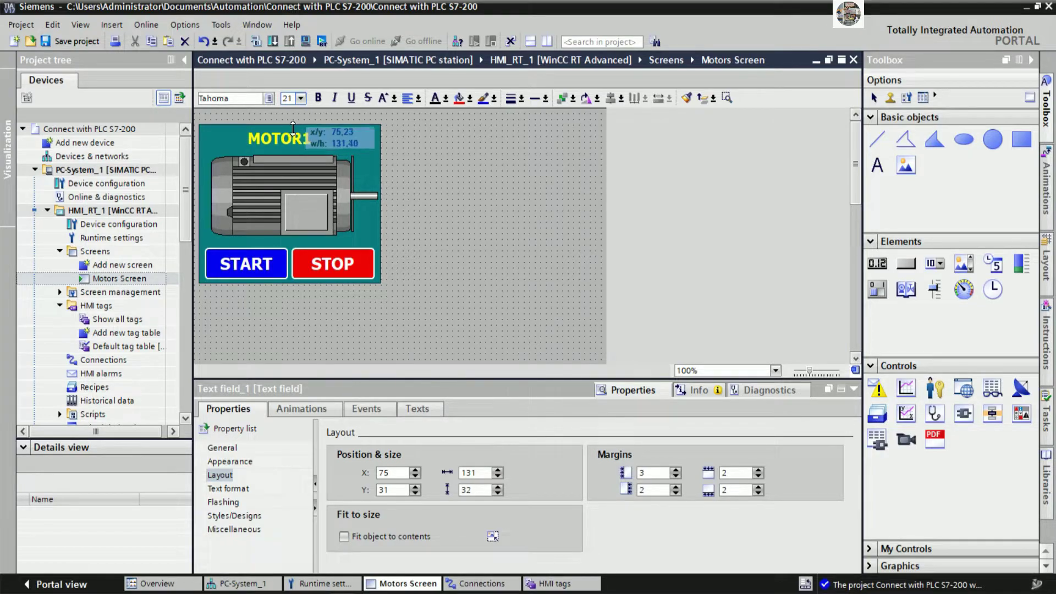
Centre the MOTOR1 text horizontally within its field and nudge the field down to Y 24.
left_click(418, 99)
left_click(426, 116)
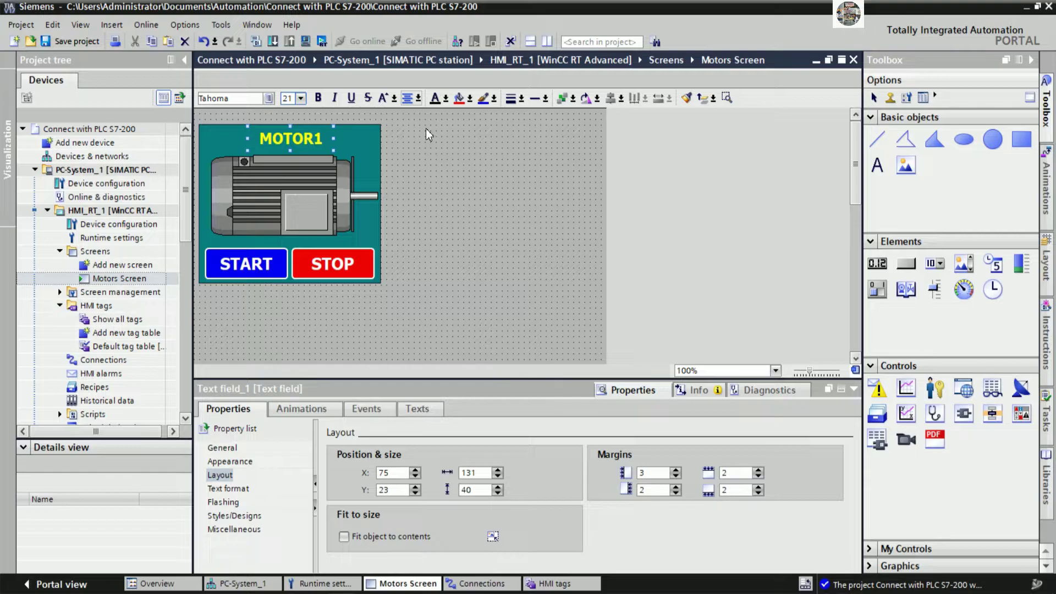
key("Down")
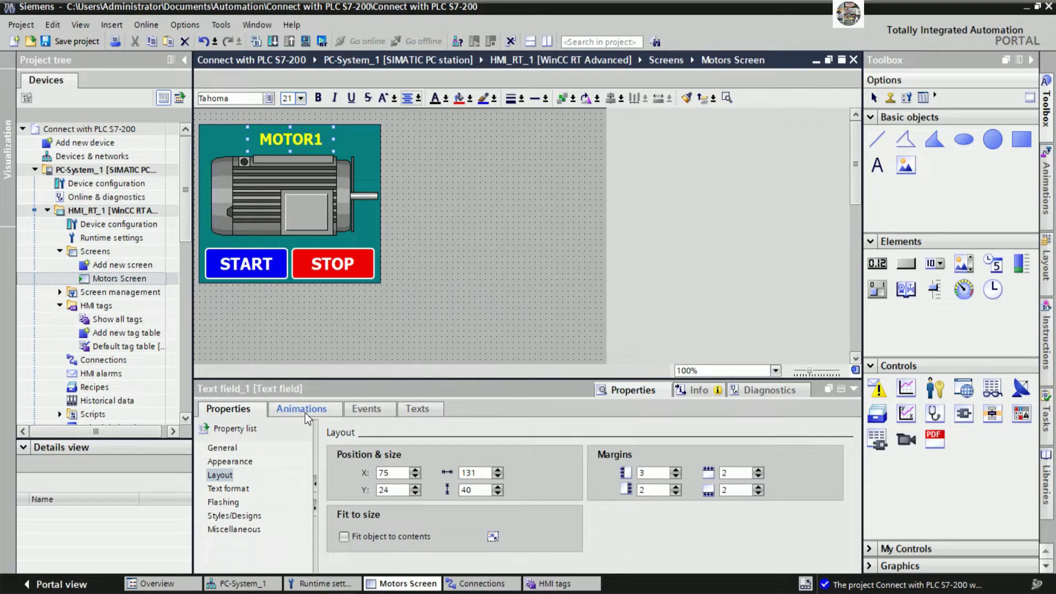
Try a Solid fill pattern on the MOTOR1 text field's background, and return it to Transparent.
left_click(229, 460)
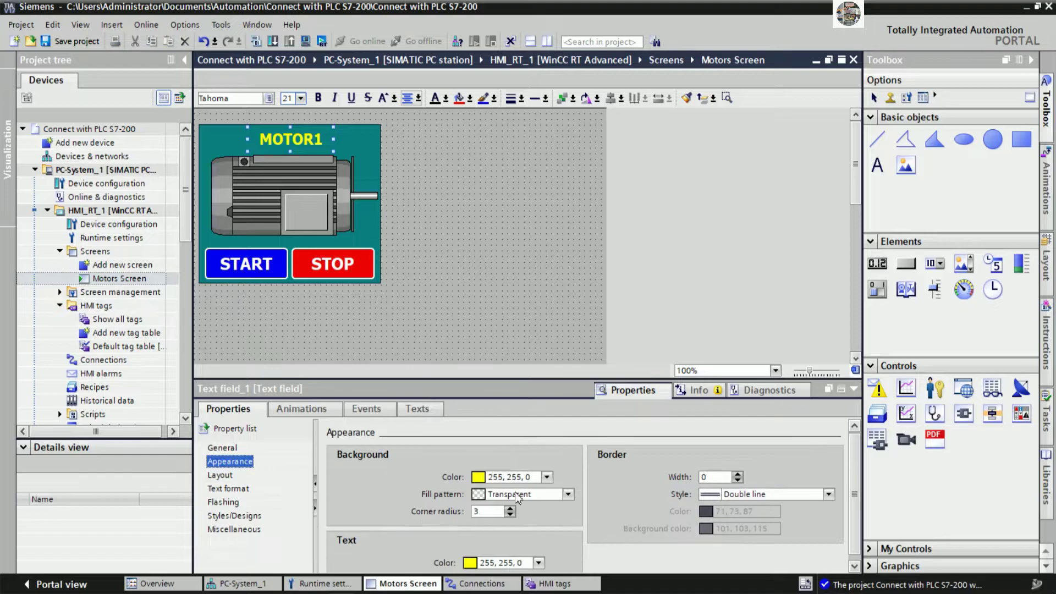
left_click(572, 495)
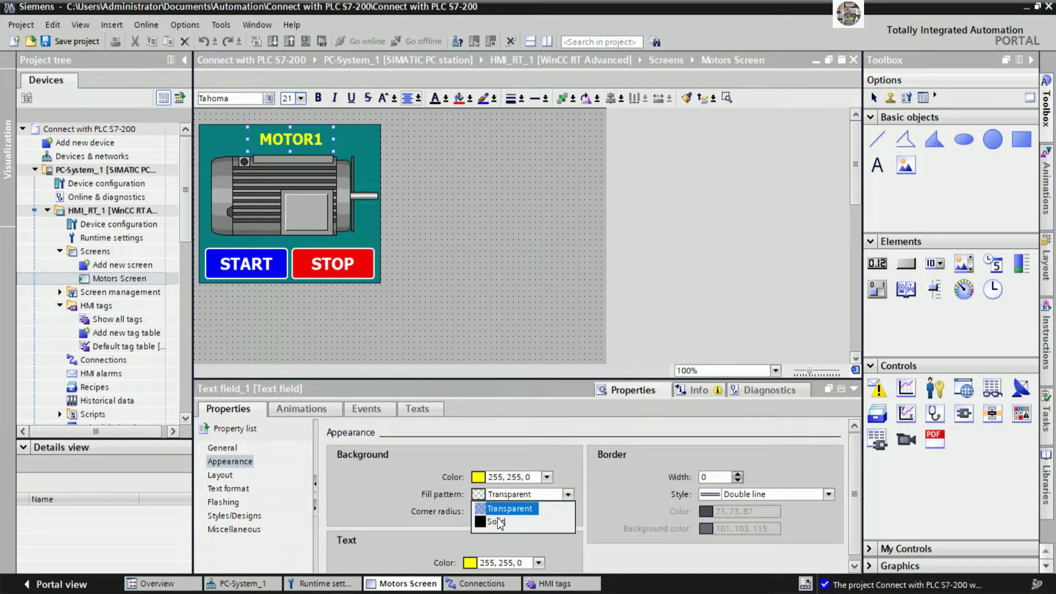
left_click(506, 517)
left_click(547, 478)
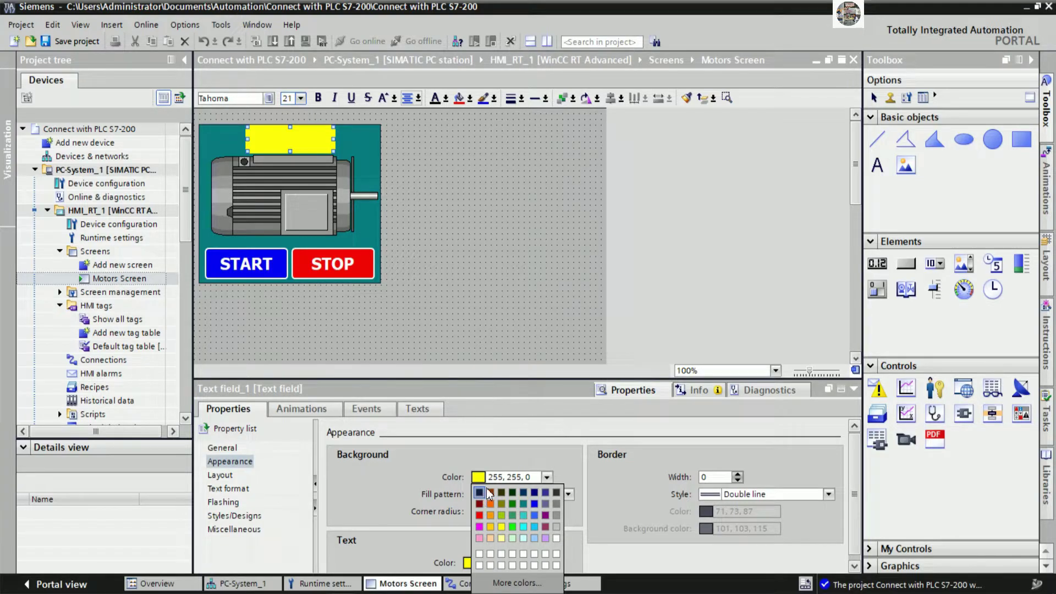
key("Escape")
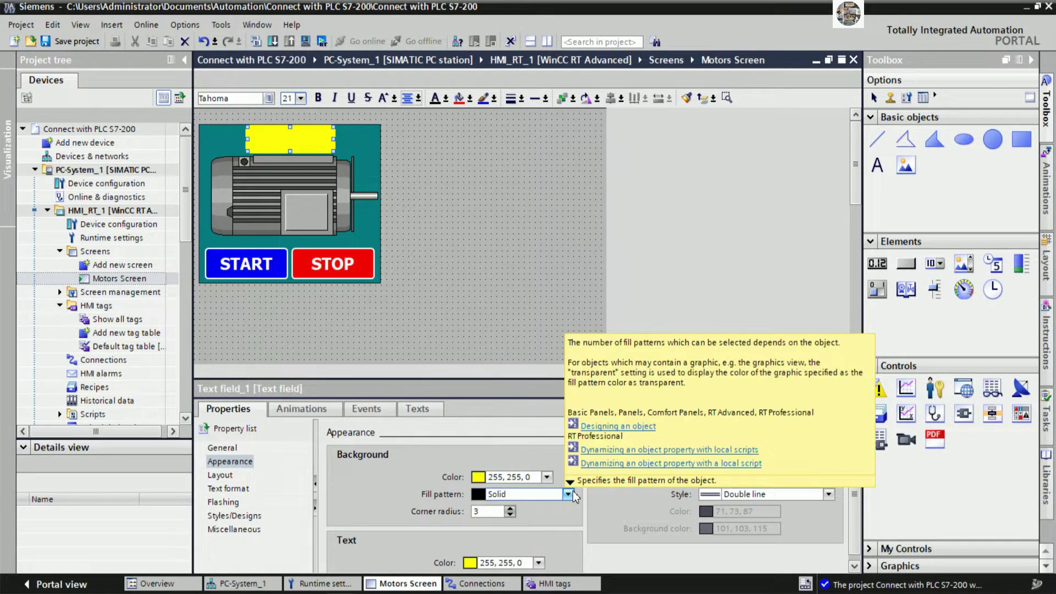
left_click(572, 492)
left_click(525, 510)
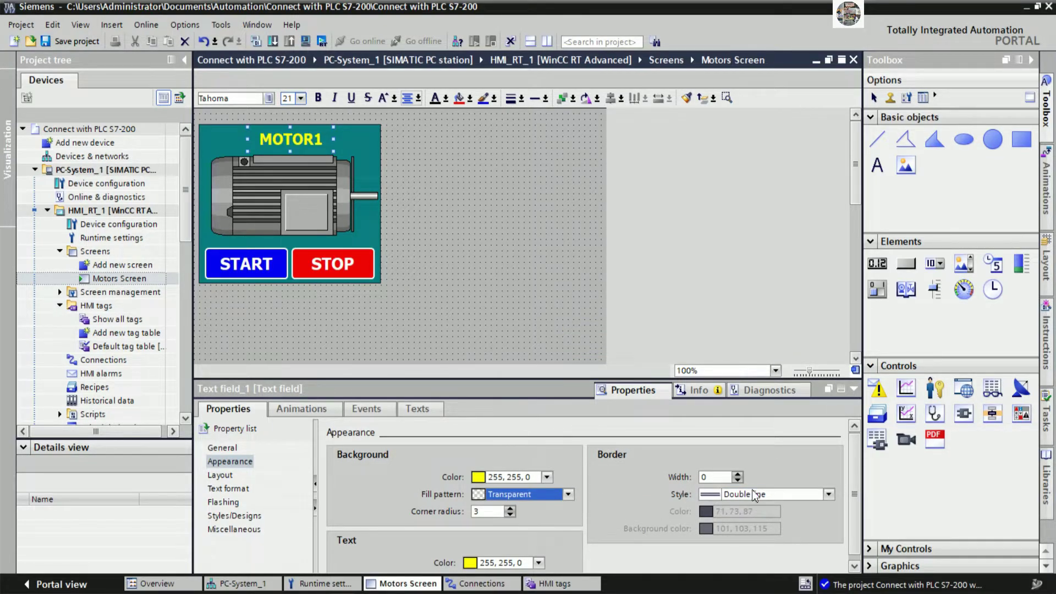
Give the MOTOR1 text field a white (255, 255, 255) border of width 2 and widen the field slightly to the left.
left_click(738, 474)
left_click(738, 474)
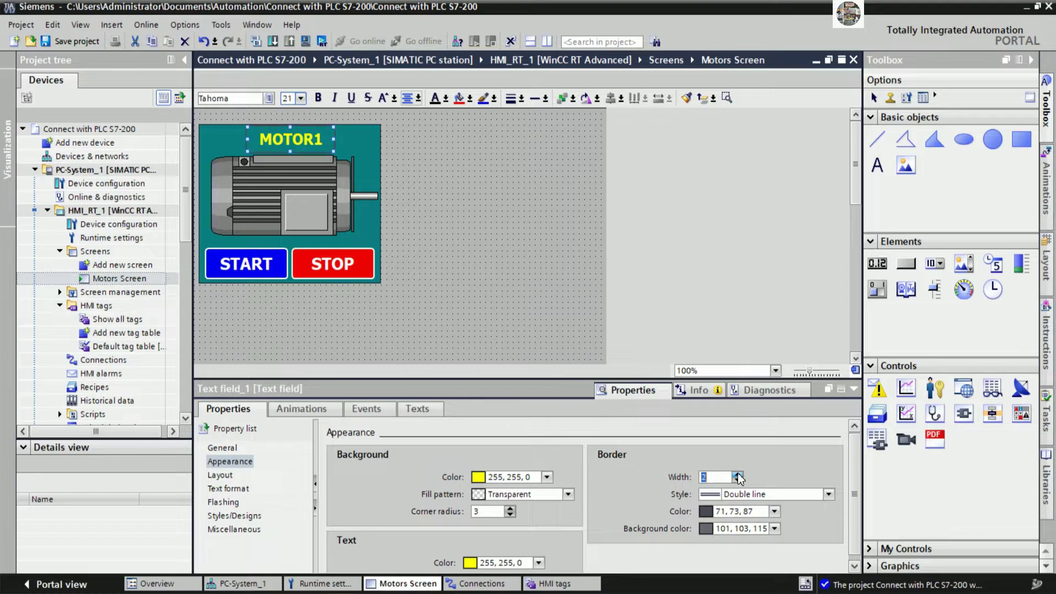
left_click(774, 511)
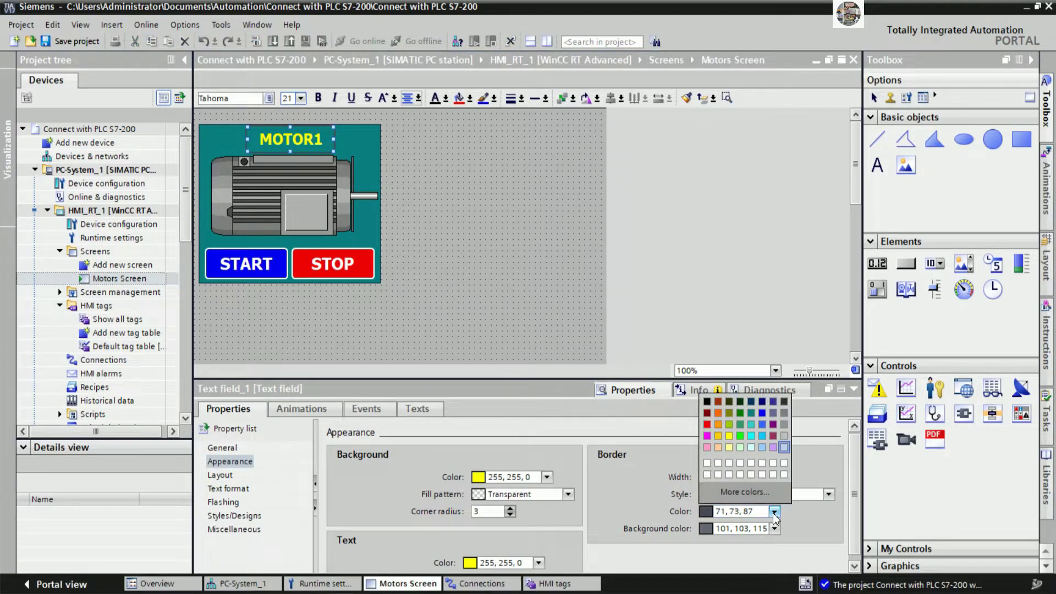
left_click(710, 463)
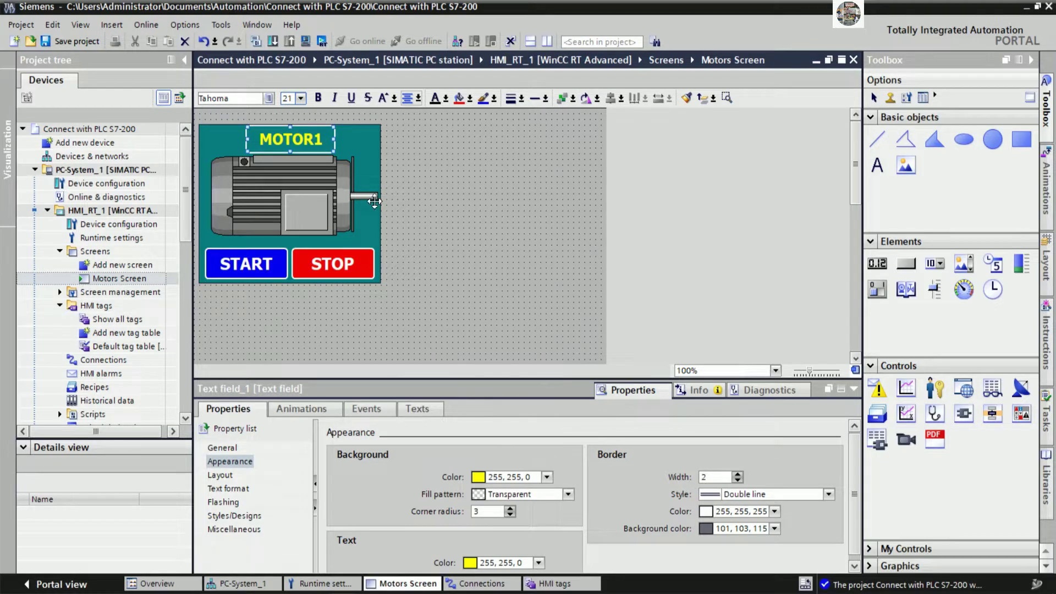
left_click_drag(247, 139, 233, 139)
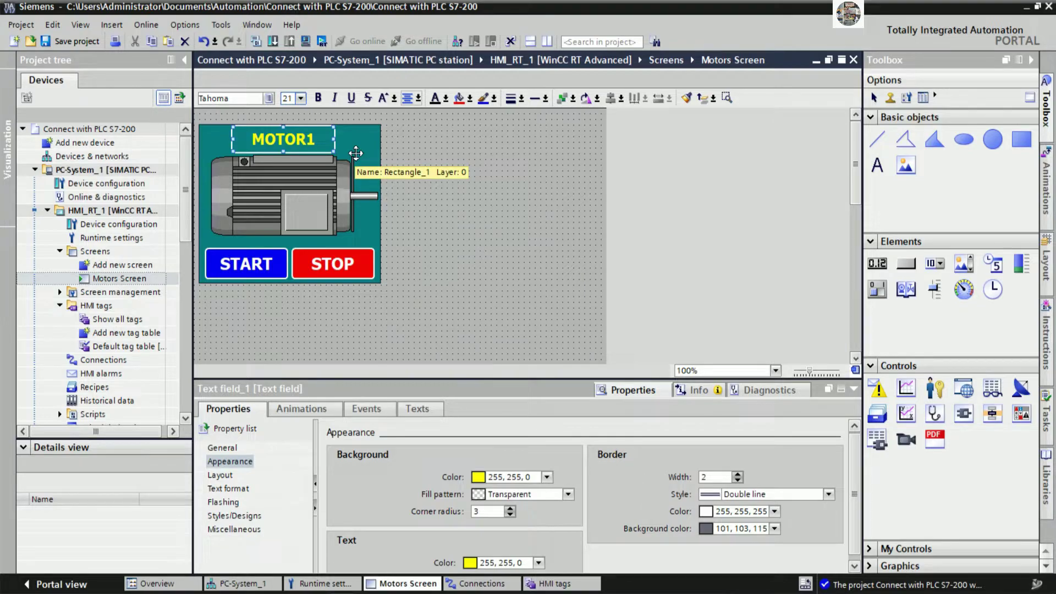
left_click(480, 175)
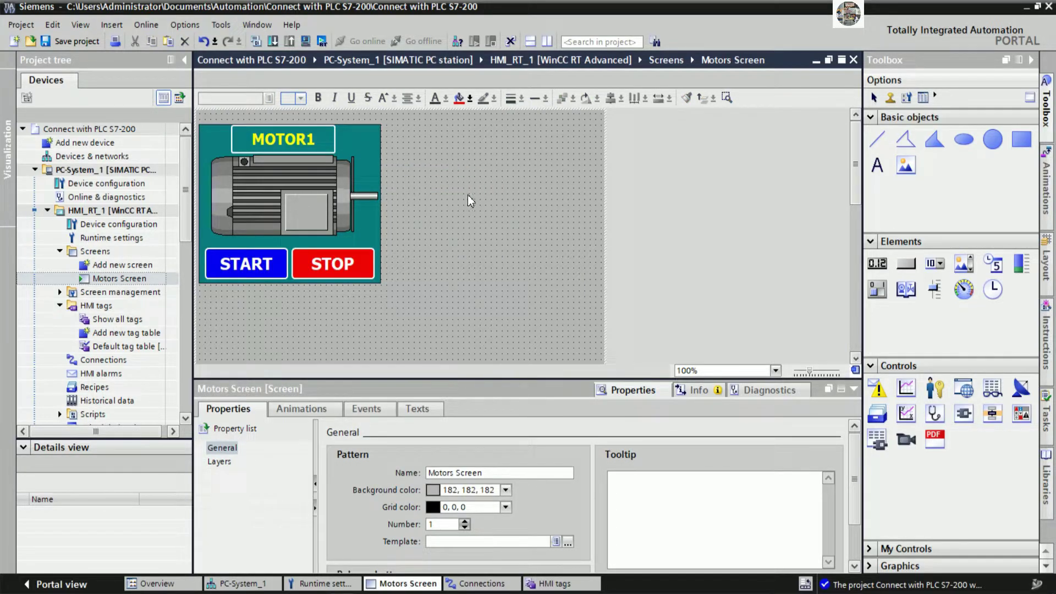
Extend the teal rectangle's top edge slightly above the MOTOR1 label, making it about 264 by 227.
left_click(369, 135)
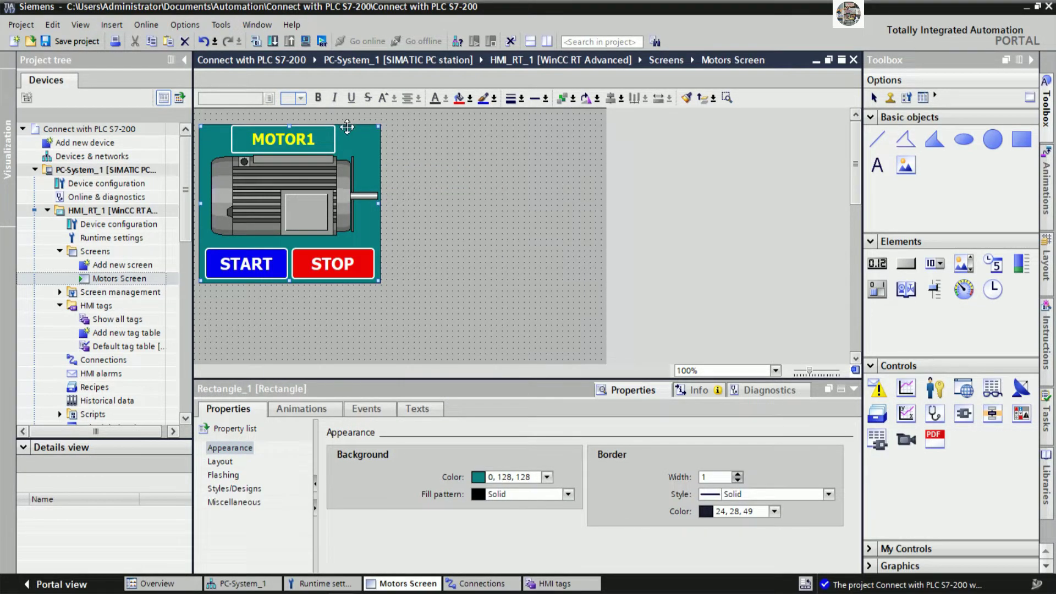
left_click_drag(289, 126, 289, 122)
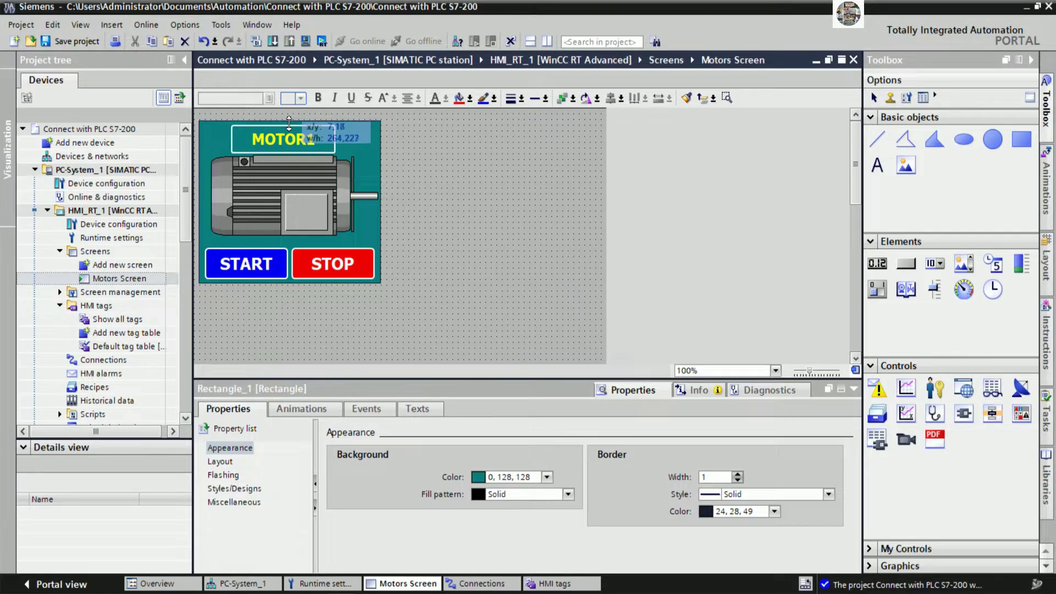
left_click(470, 173)
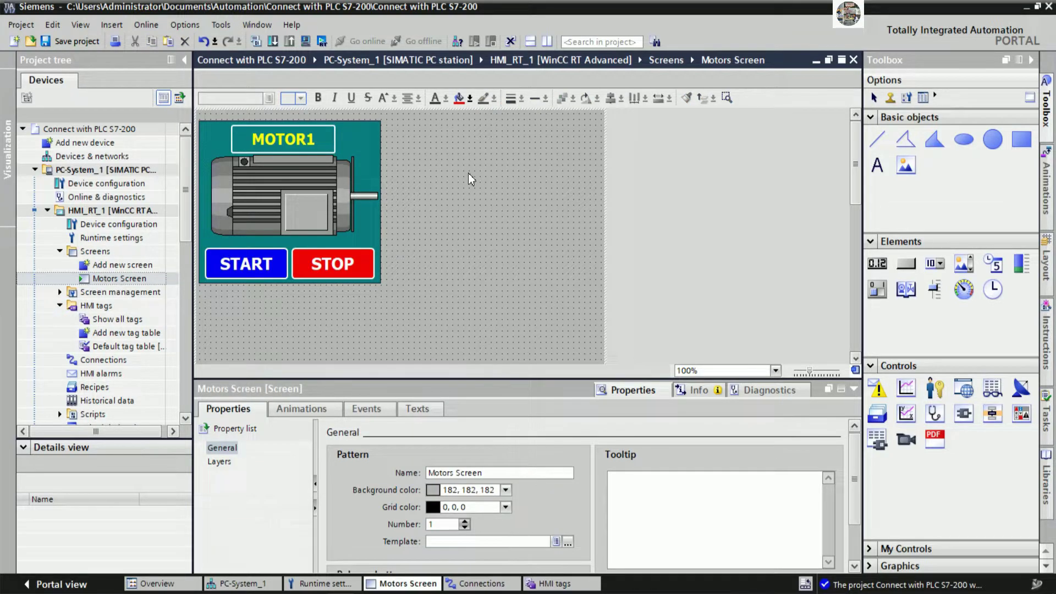
Nudge the MOTOR1 label slightly to the right and save the project.
left_click(324, 144)
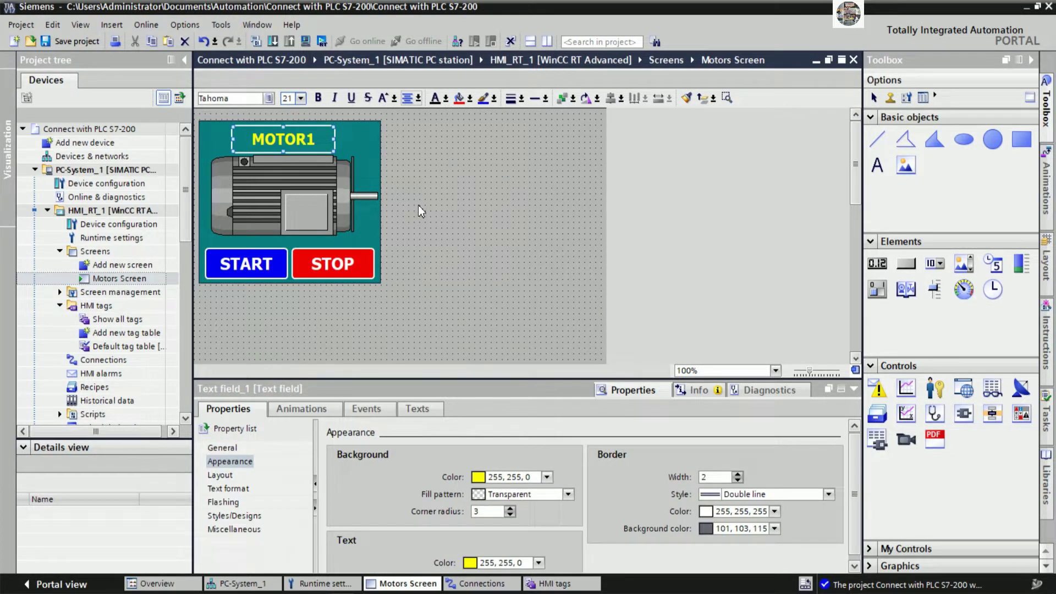
left_click(426, 190)
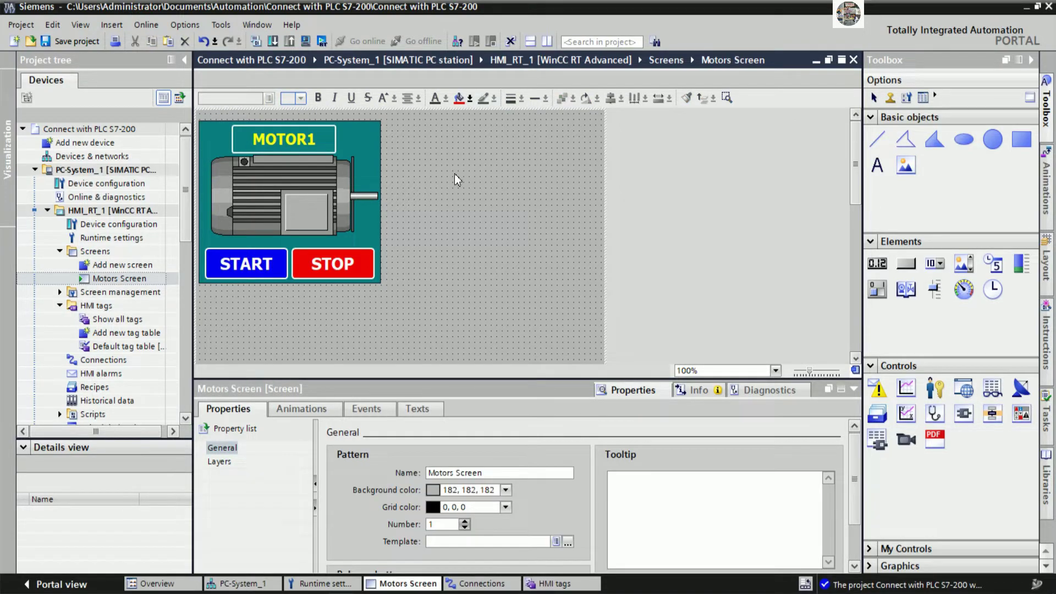
key("ctrl+s")
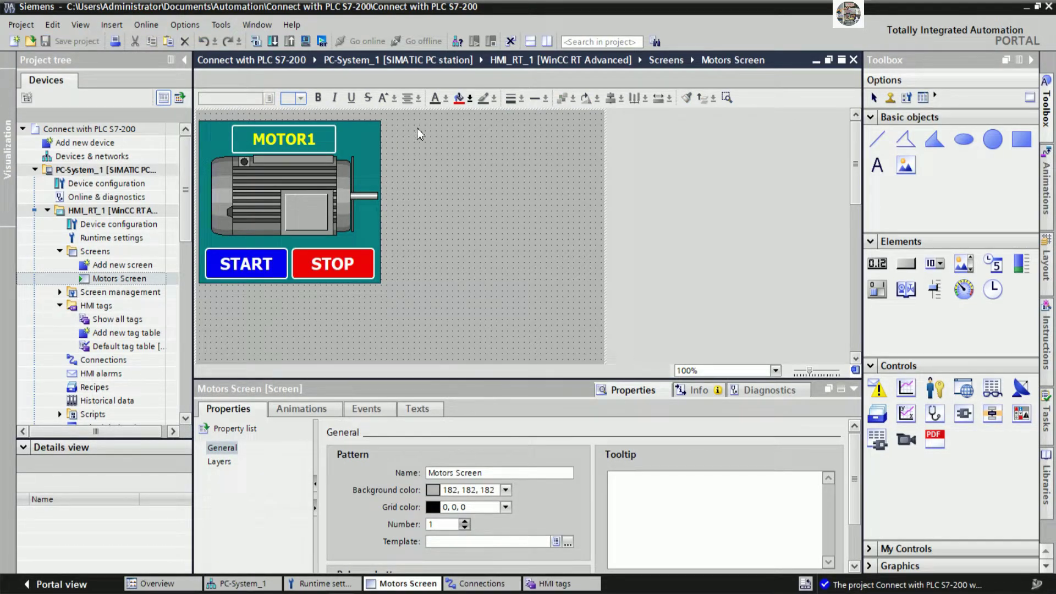
Draw a small button labelled X in the teal rectangle's upper-right corner, beside the MOTOR1 label.
left_click(906, 263)
left_click_drag(358, 128, 377, 145)
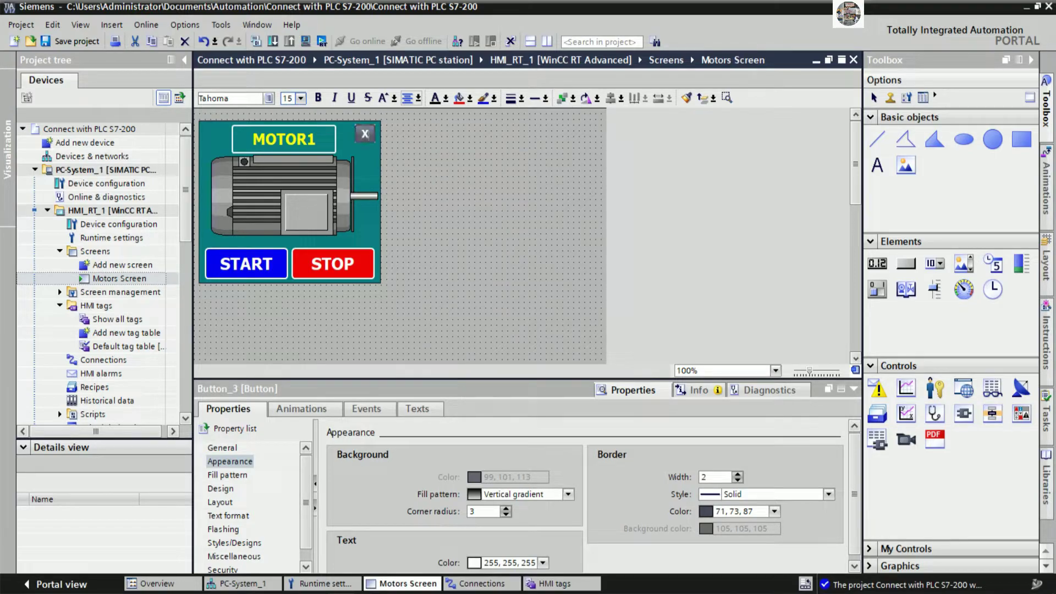
left_click(440, 179)
left_click(369, 139)
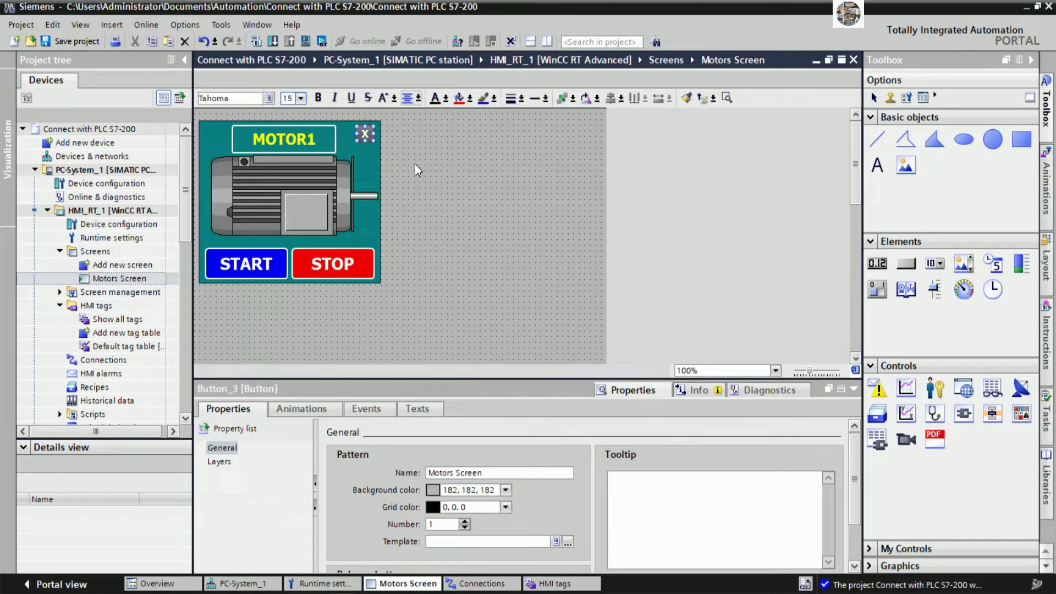
Nudge the X button slightly to the right in the teal rectangle's corner and keep it selected.
key("Right")
left_click(432, 172)
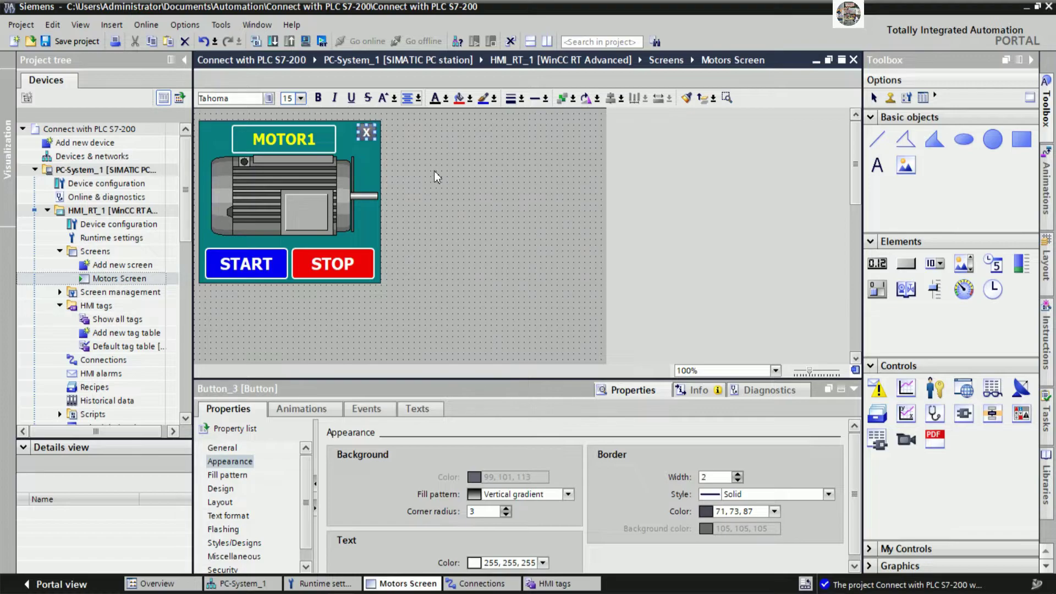
left_click(374, 136)
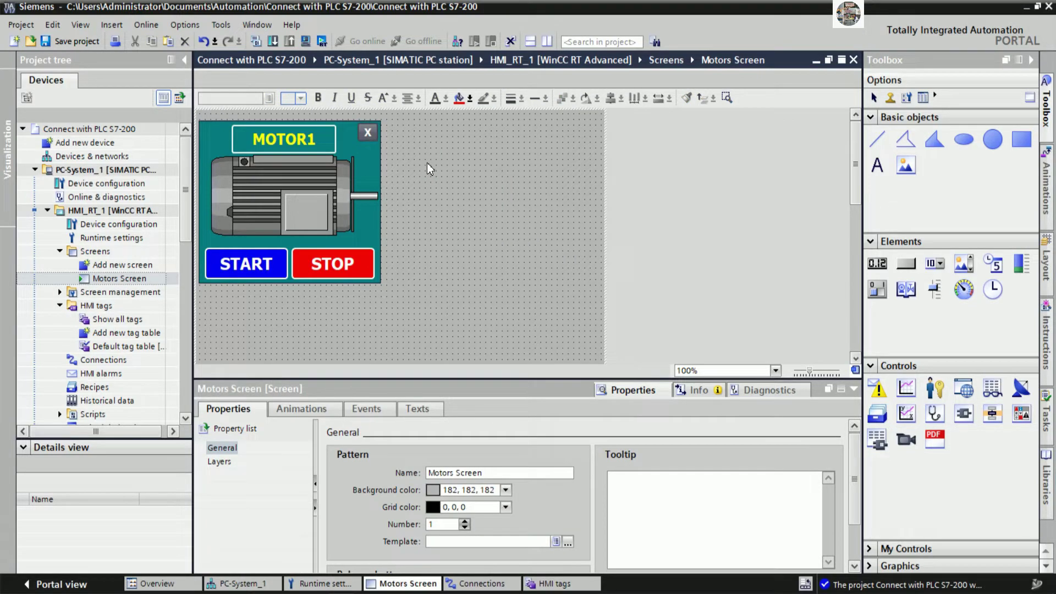
left_click(368, 133)
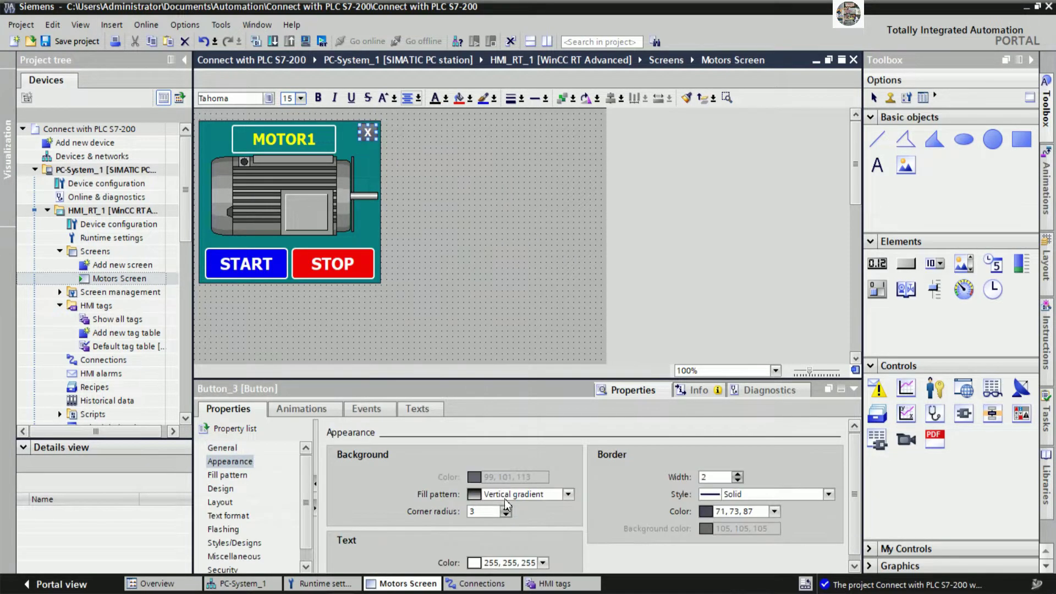
left_click(569, 493)
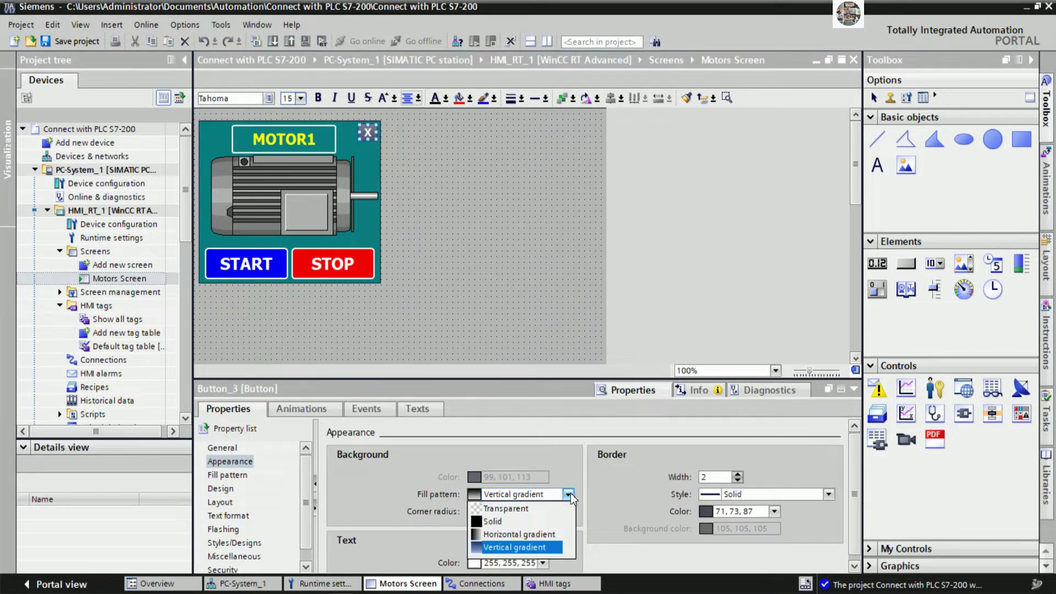
left_click(563, 465)
left_click(543, 563)
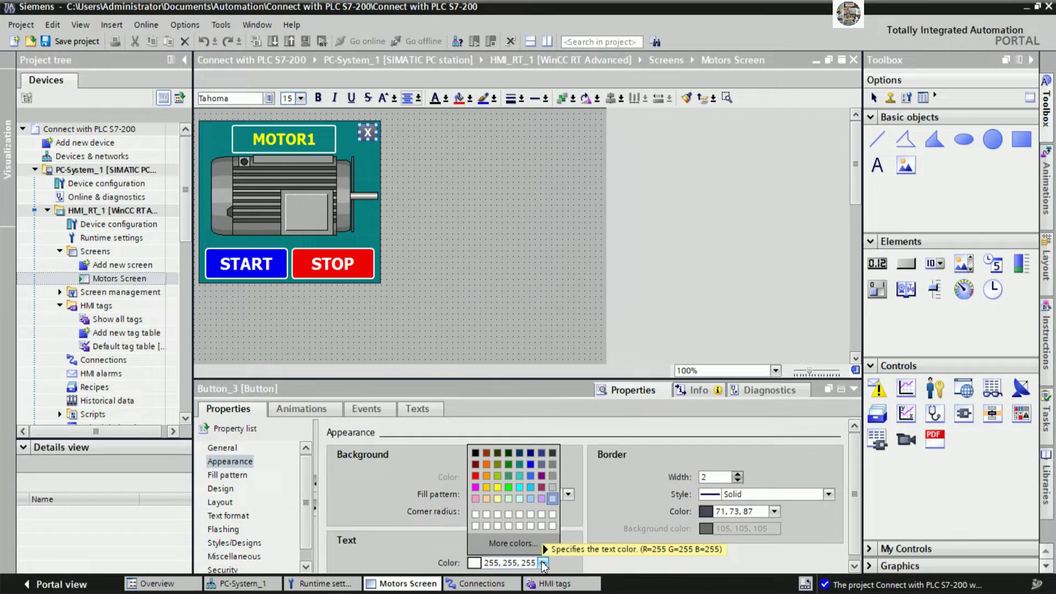
left_click(615, 491)
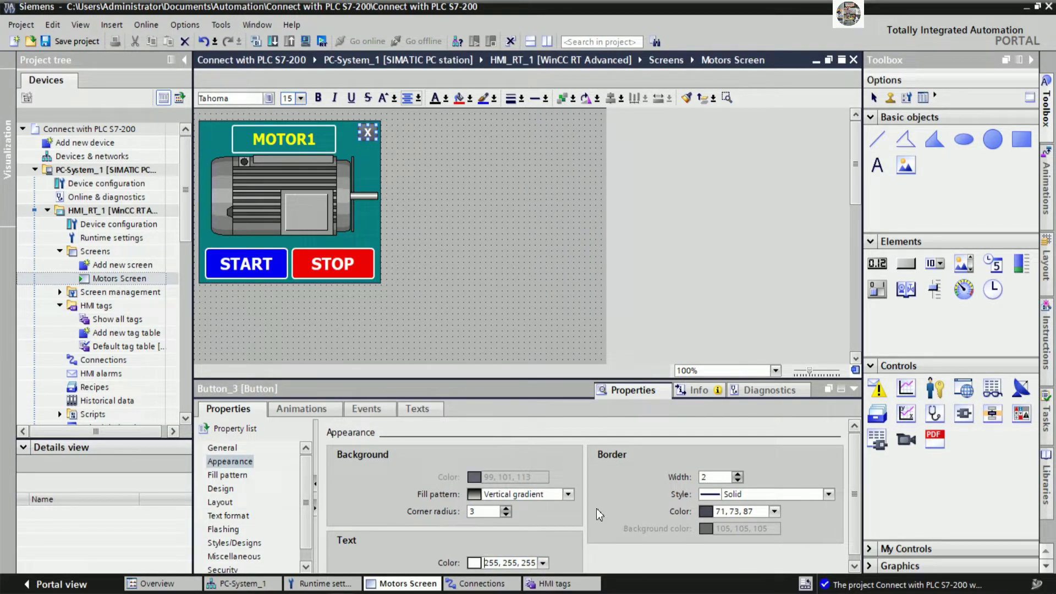
left_click(572, 496)
left_click(569, 494)
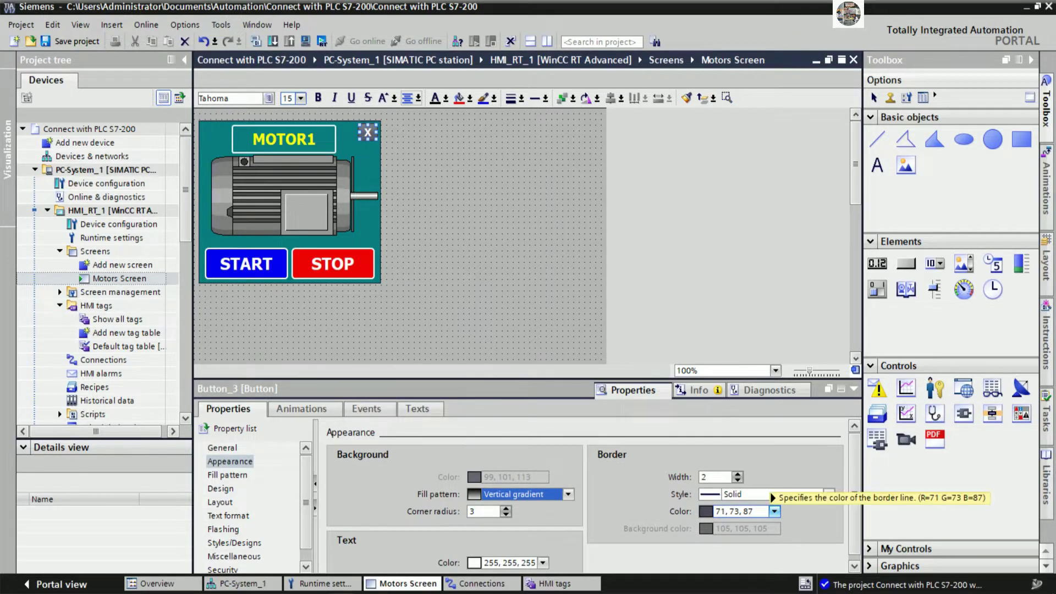
Give the X button a white (255, 255, 255) border and a solid red (255, 0, 0) background.
left_click(775, 512)
left_click(708, 463)
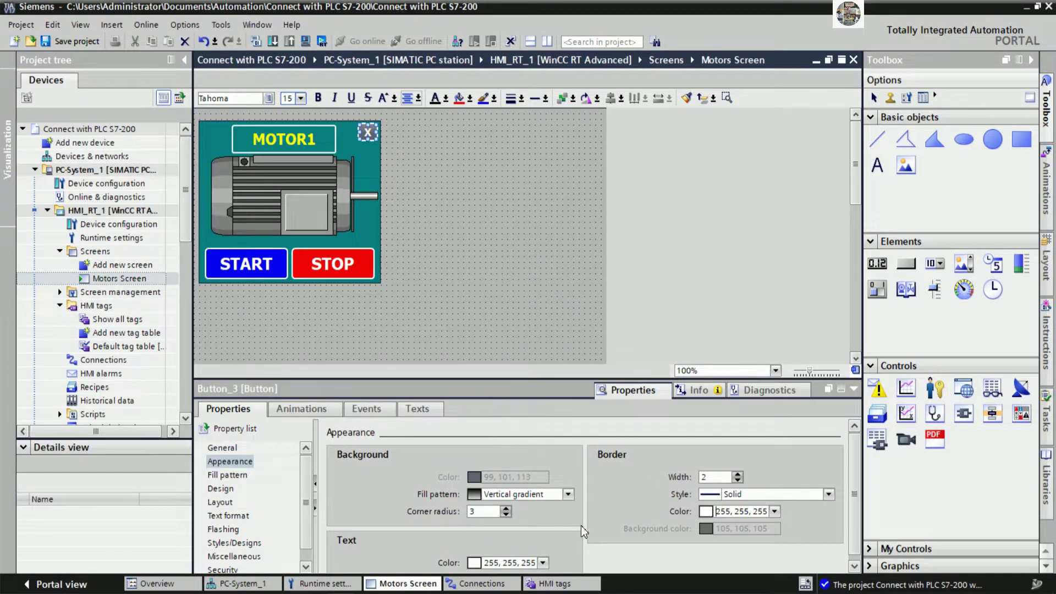
scroll(581, 528, "down", 1)
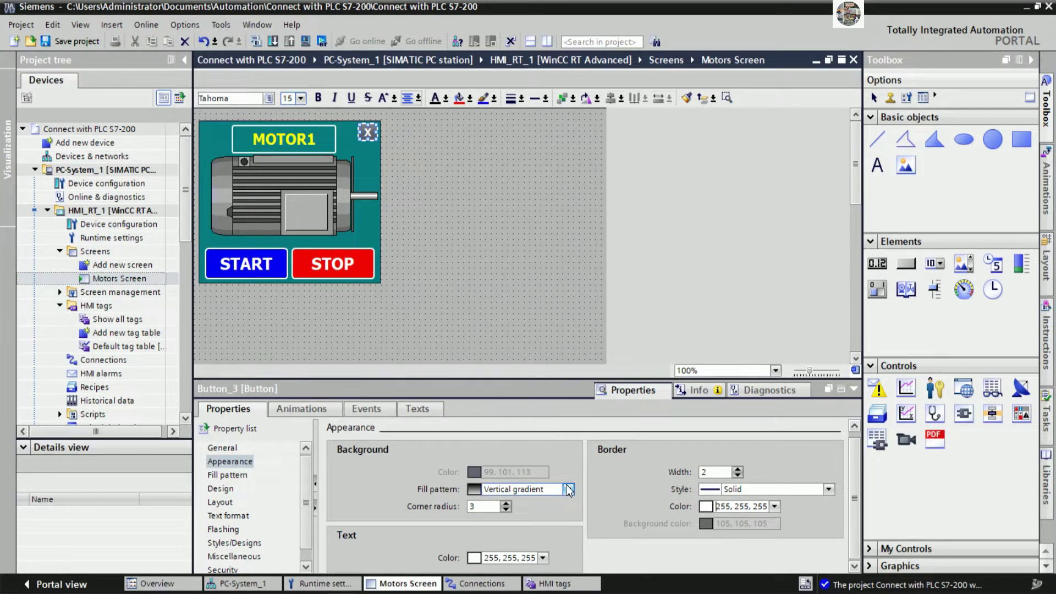
left_click(458, 97)
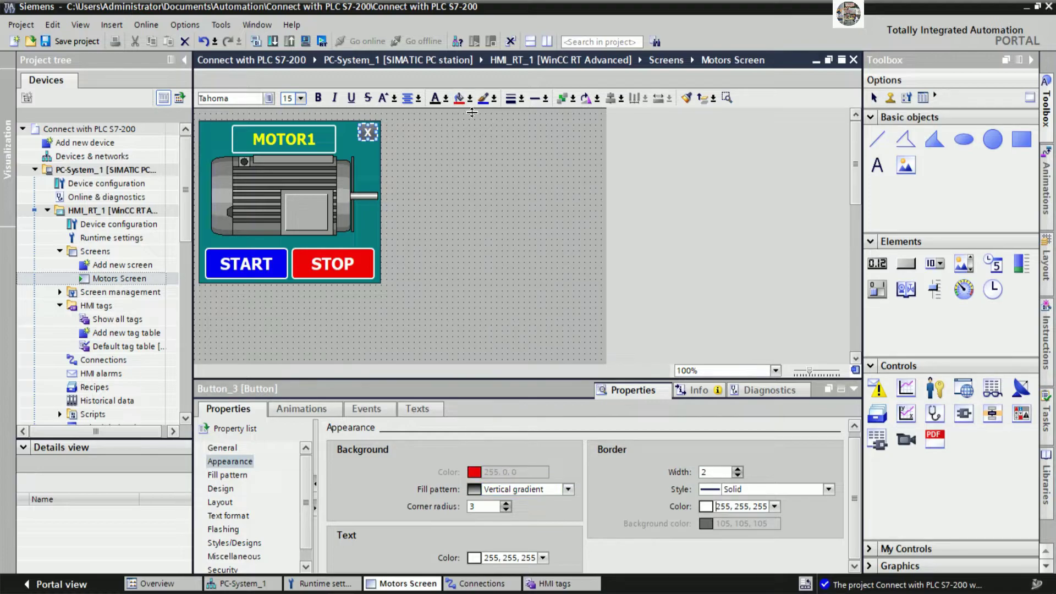
left_click(433, 138)
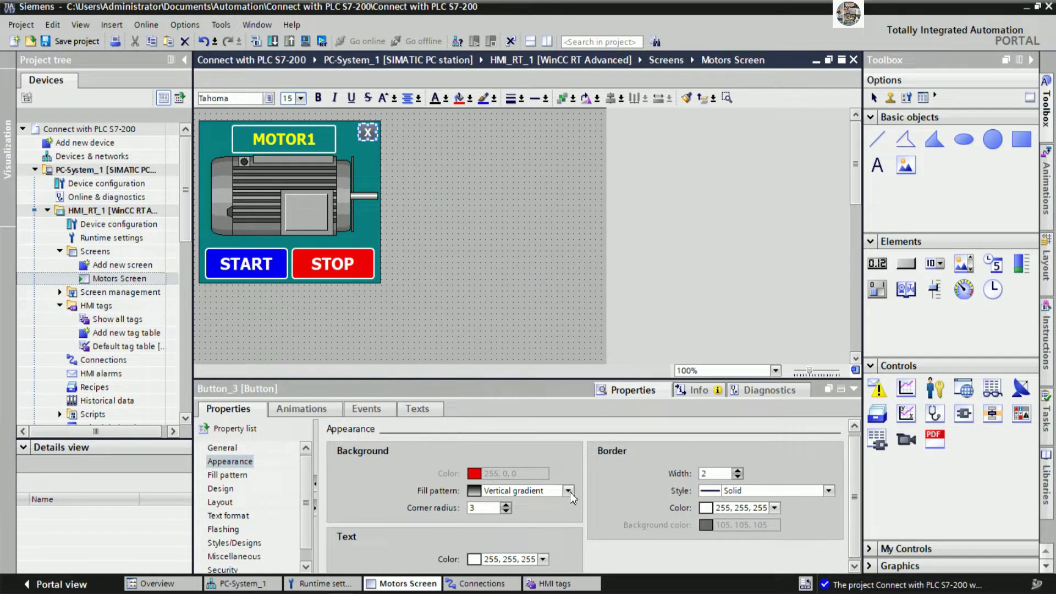
left_click(569, 490)
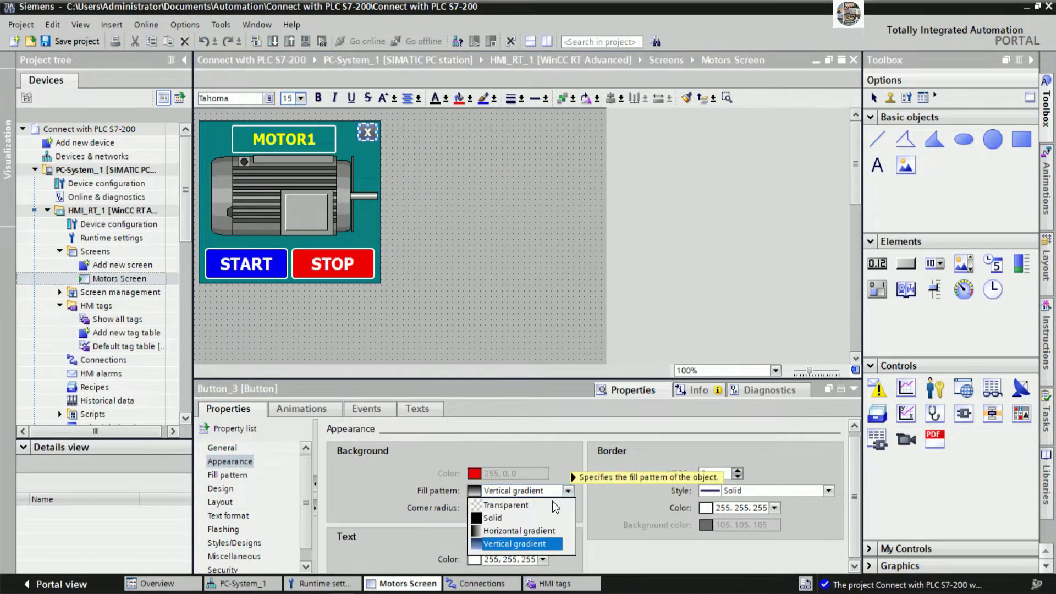
left_click(499, 519)
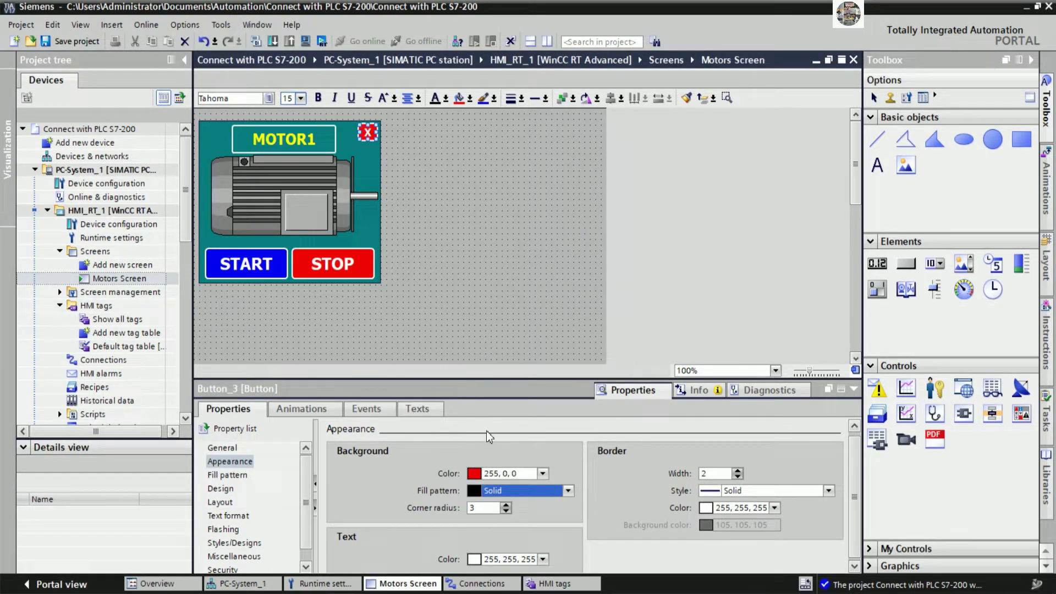
left_click(491, 337)
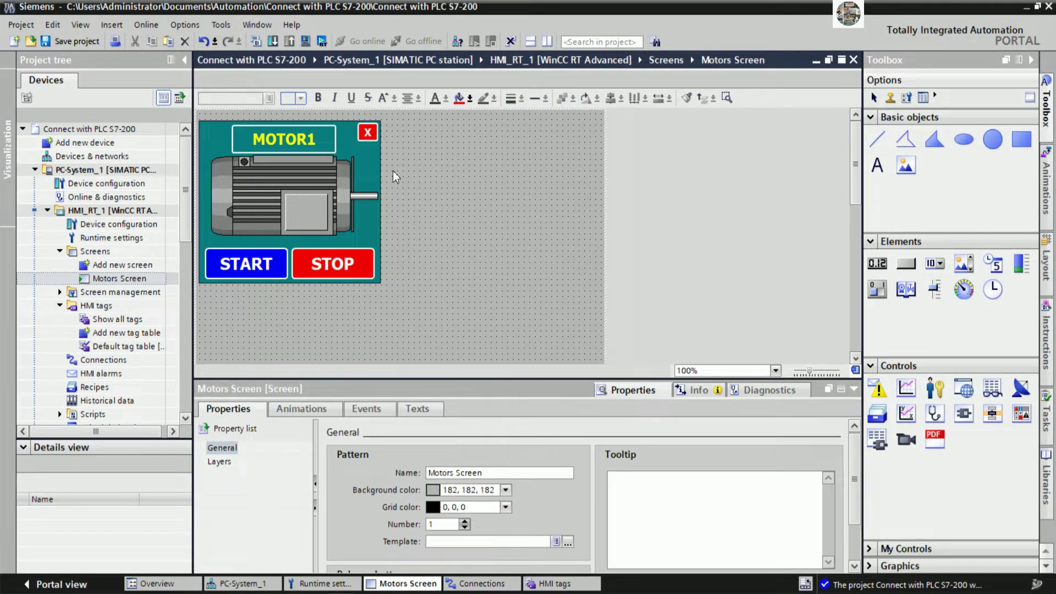
Shift the red X button a touch further right and save the project.
left_click(368, 133)
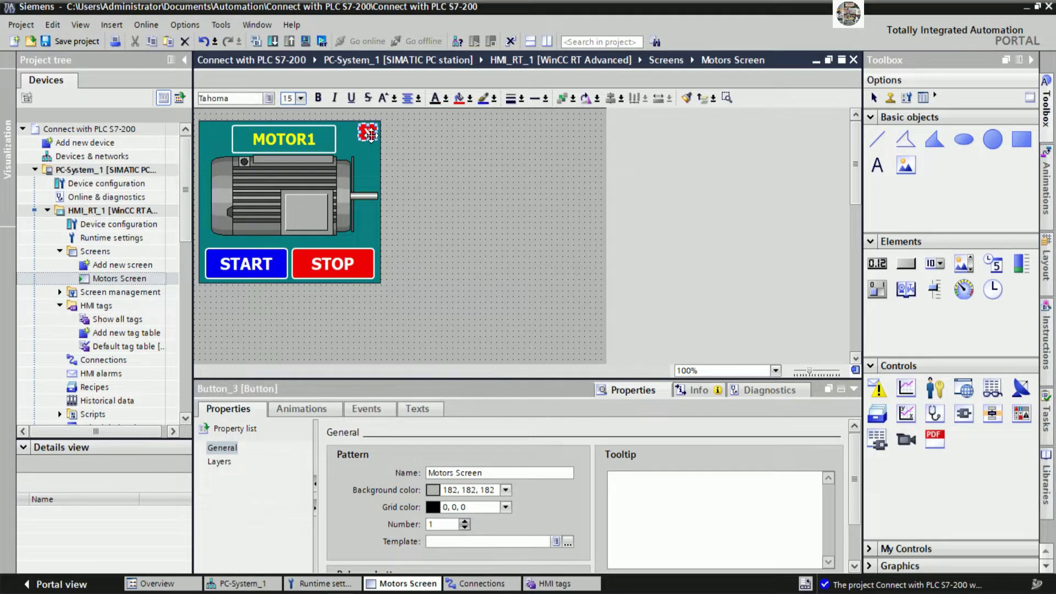
left_click(474, 203)
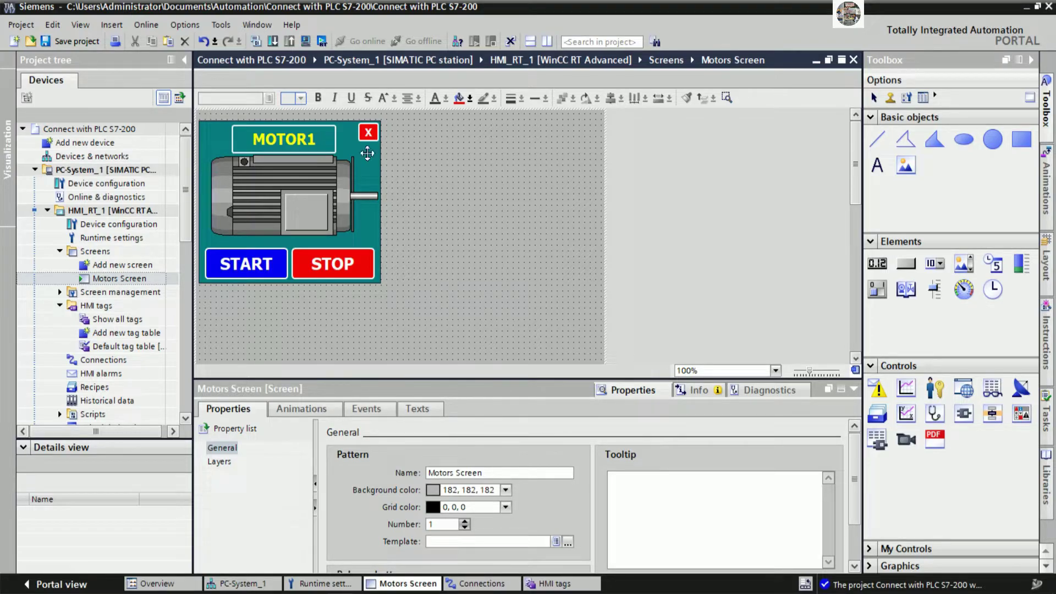
left_click(71, 41)
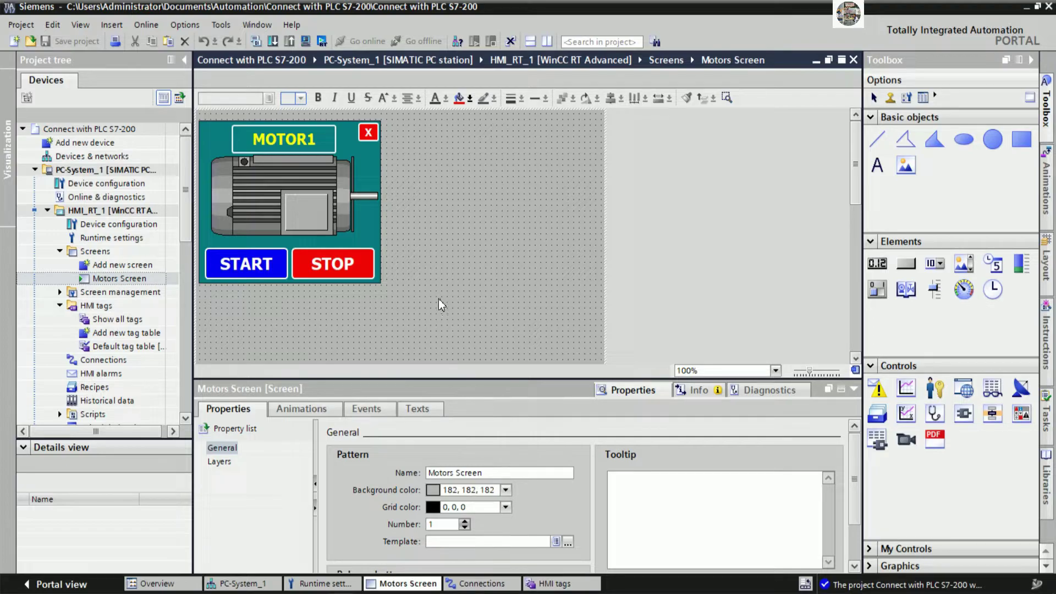
Draw a rectangle covering the terminal box at the lower right of the motor image.
left_click(1021, 142)
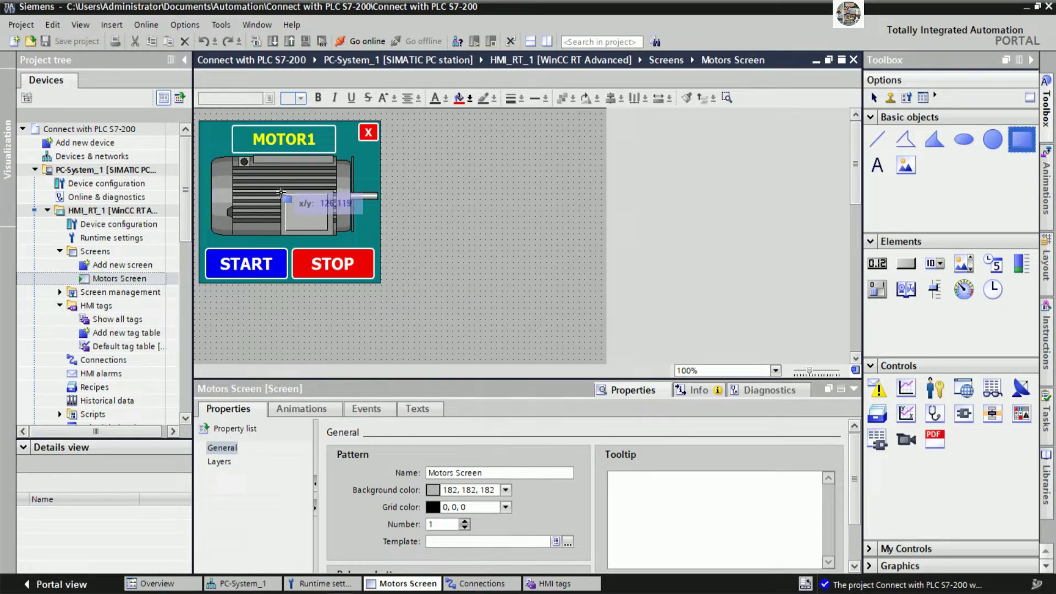
left_click_drag(281, 192, 334, 236)
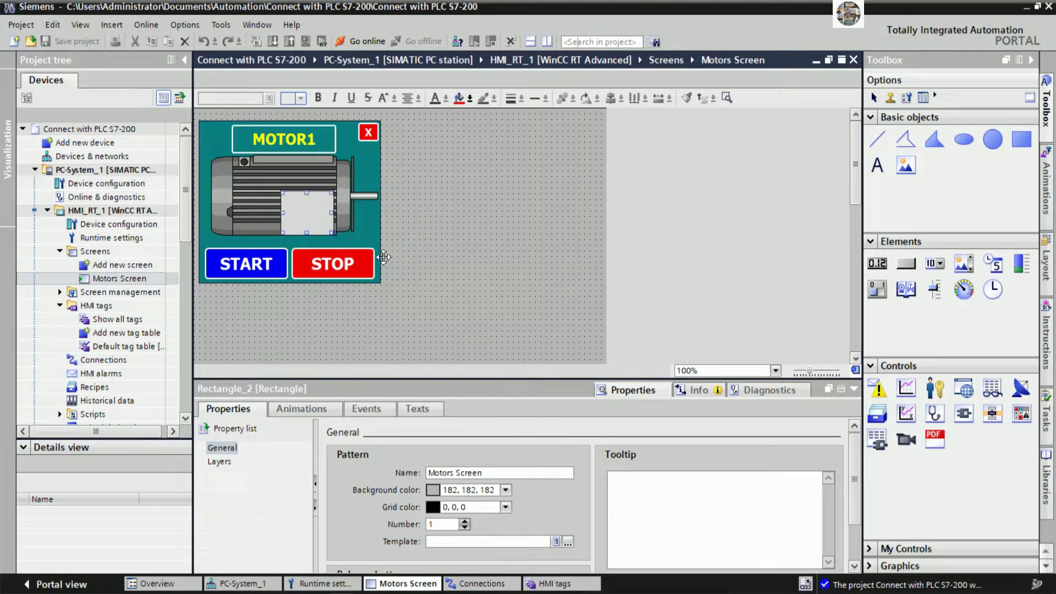
left_click(417, 269)
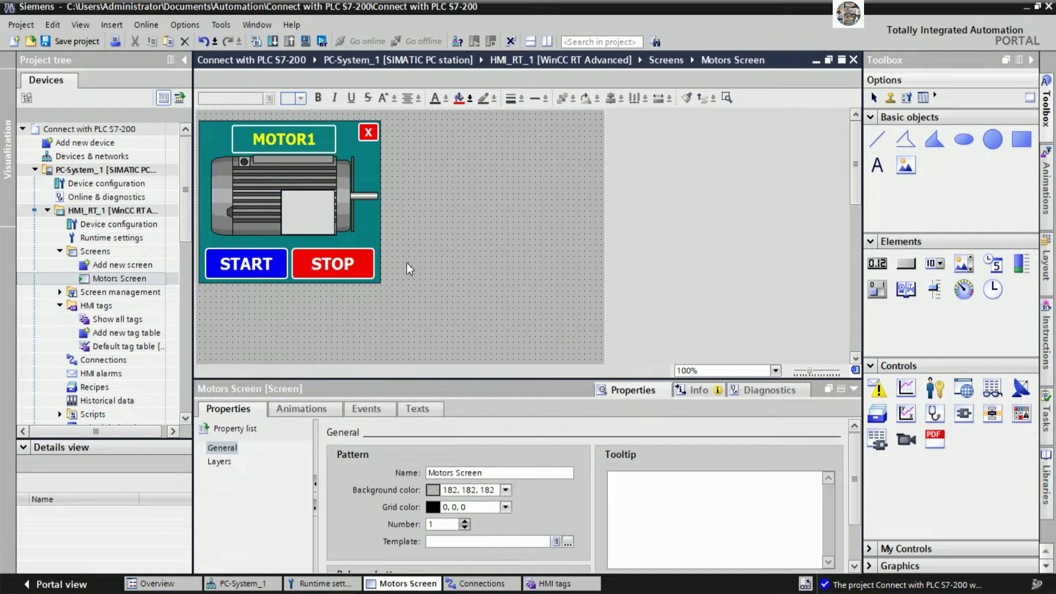
Set the background color of the rectangle over the motor's terminal box to red and save the project.
left_click(329, 227)
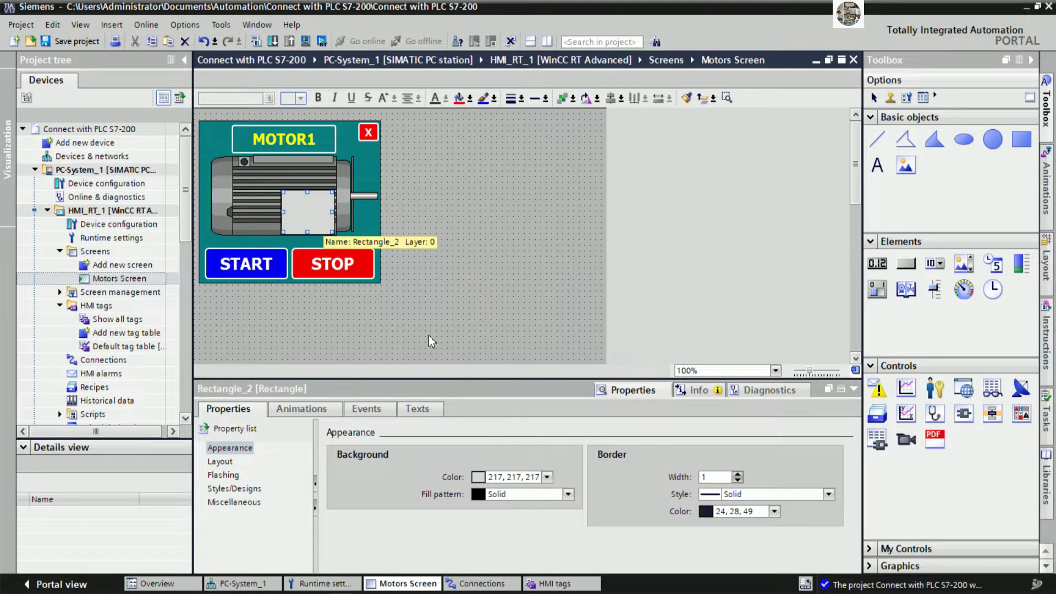
left_click(548, 477)
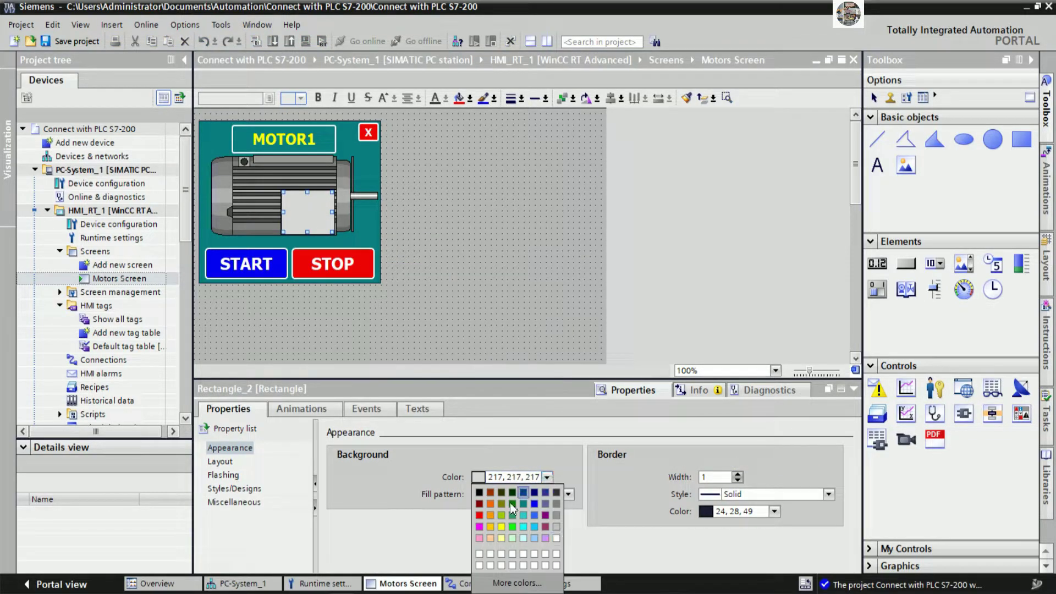
left_click(479, 515)
left_click(452, 286)
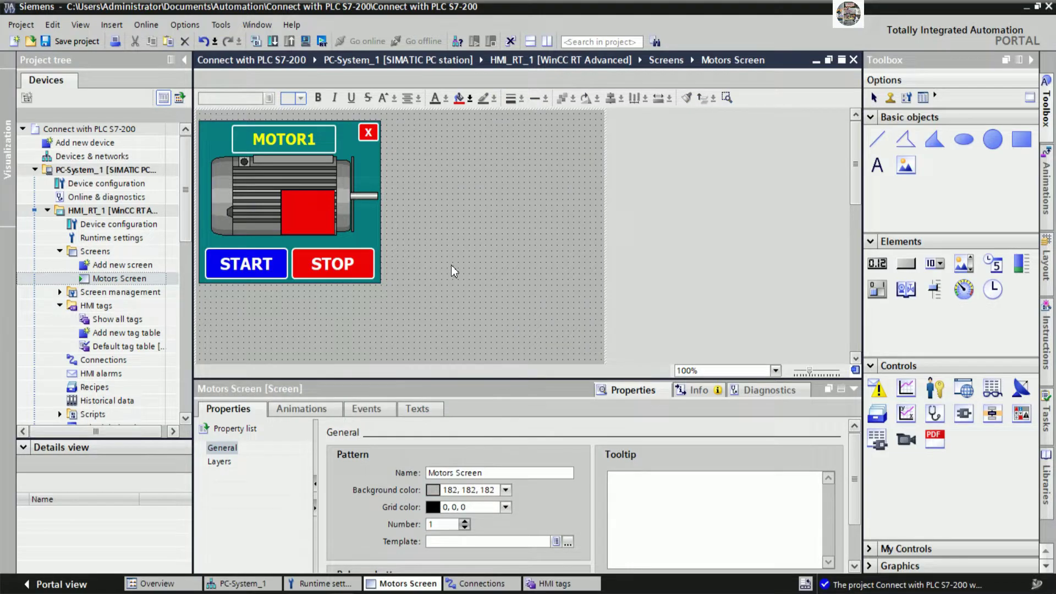
left_click(77, 41)
Nudge the teal background rectangle slightly to the right and save the project.
left_click(378, 231)
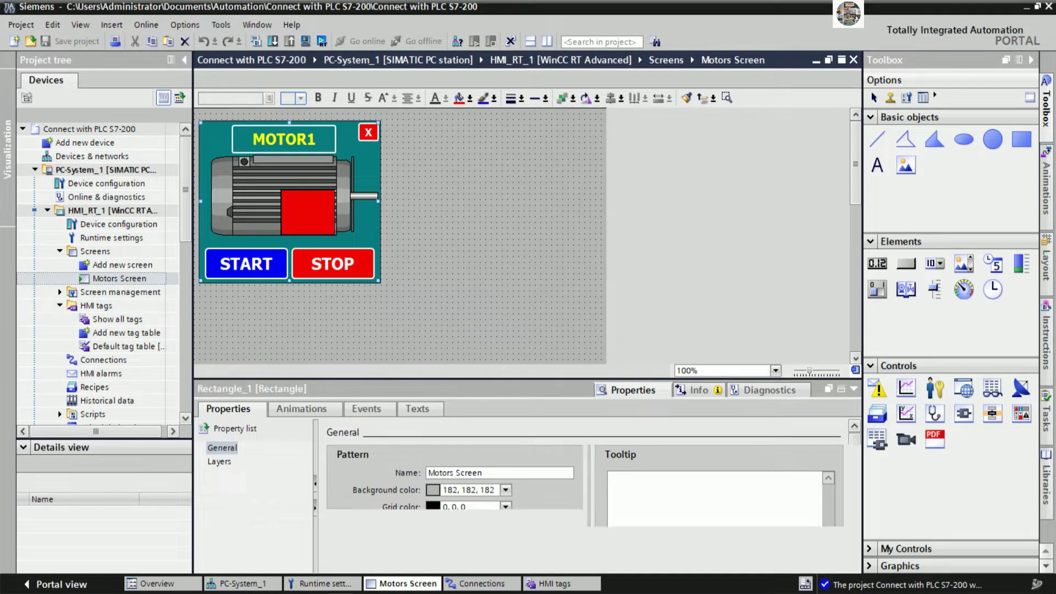
left_click(425, 273)
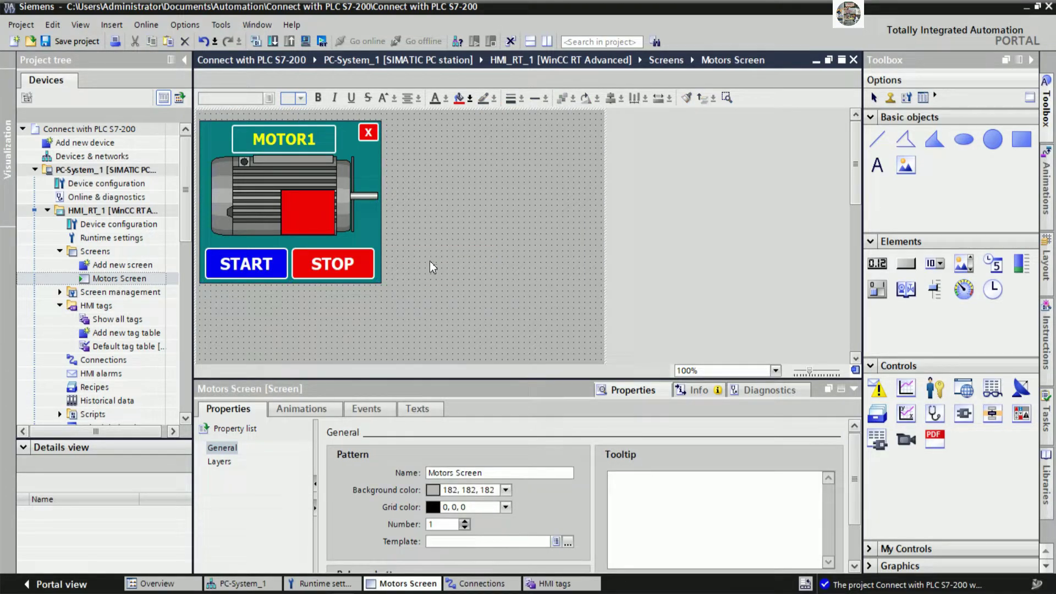
left_click(80, 41)
Add the SetBitWhileKeyPressed function to the START button's Press event.
left_click(261, 275)
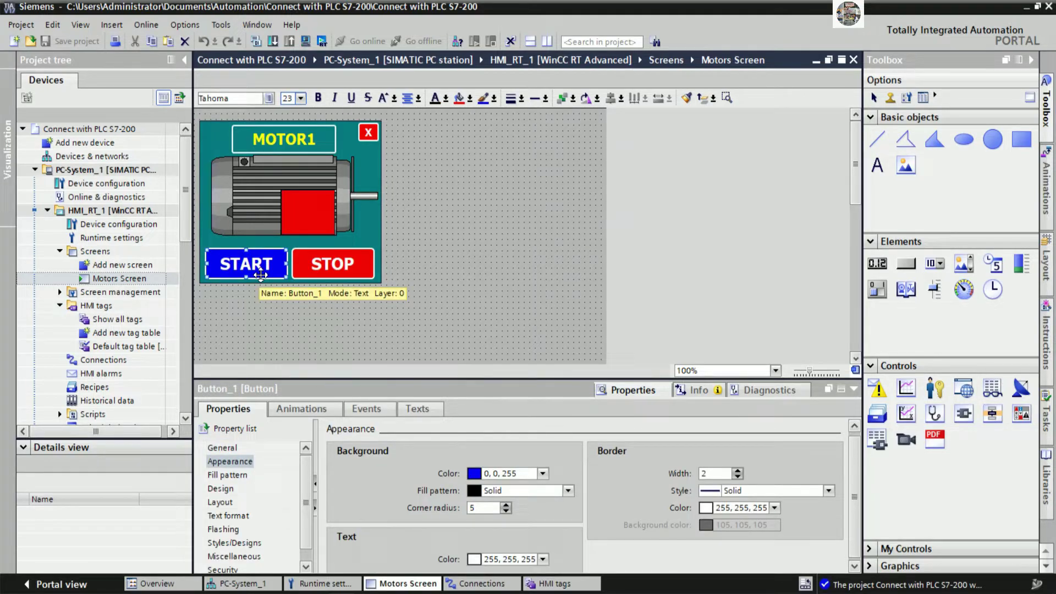
right_click(261, 275)
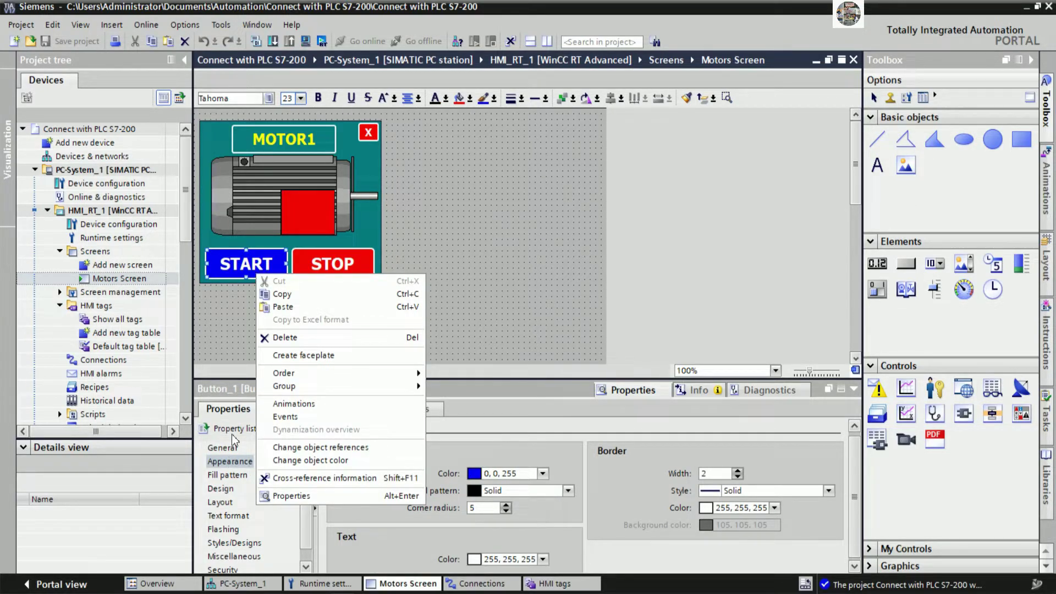
left_click(295, 412)
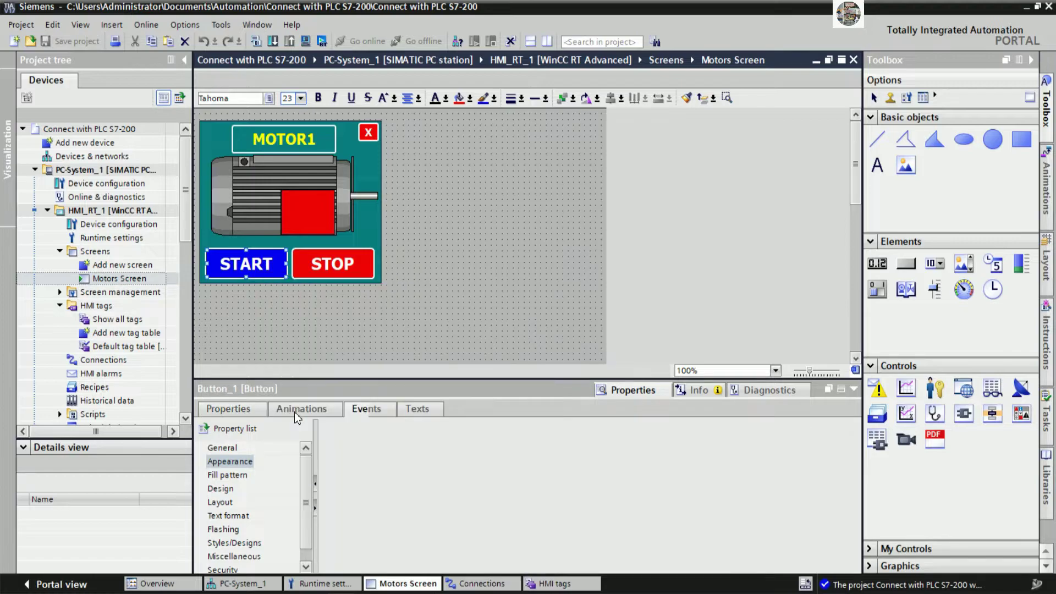
left_click(230, 462)
left_click(378, 462)
type("SET")
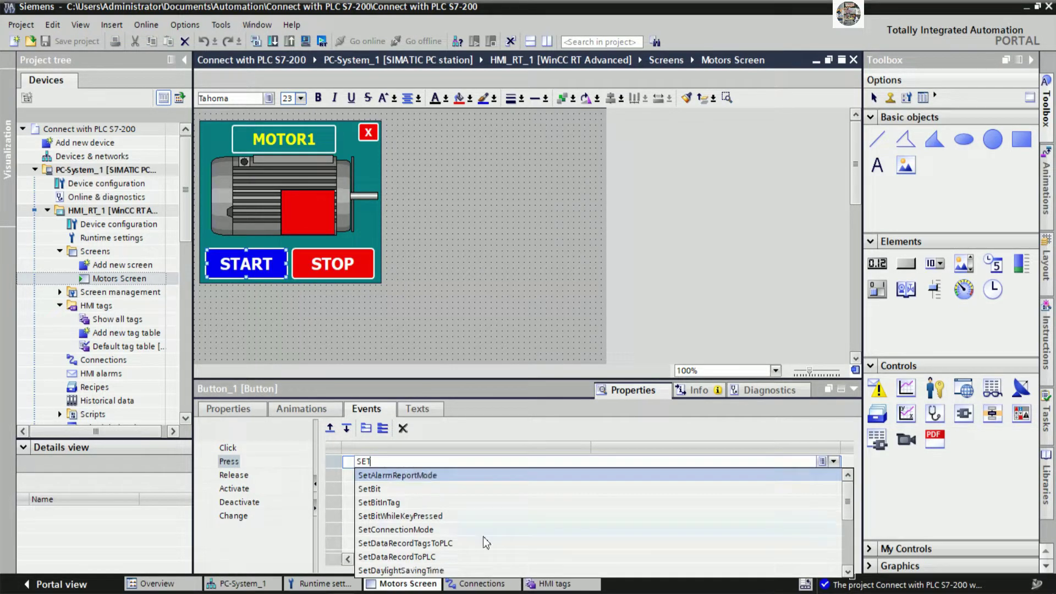
left_click(430, 517)
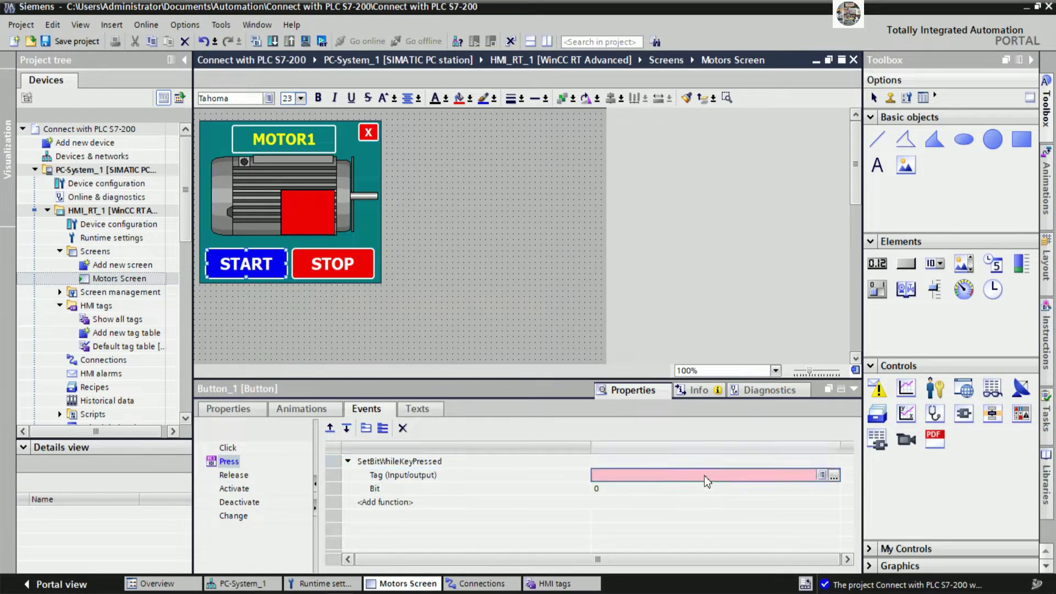
Assign the START MOTOR1 tag from the default tag table to the START button's SetBitWhileKeyPressed function.
left_click(834, 476)
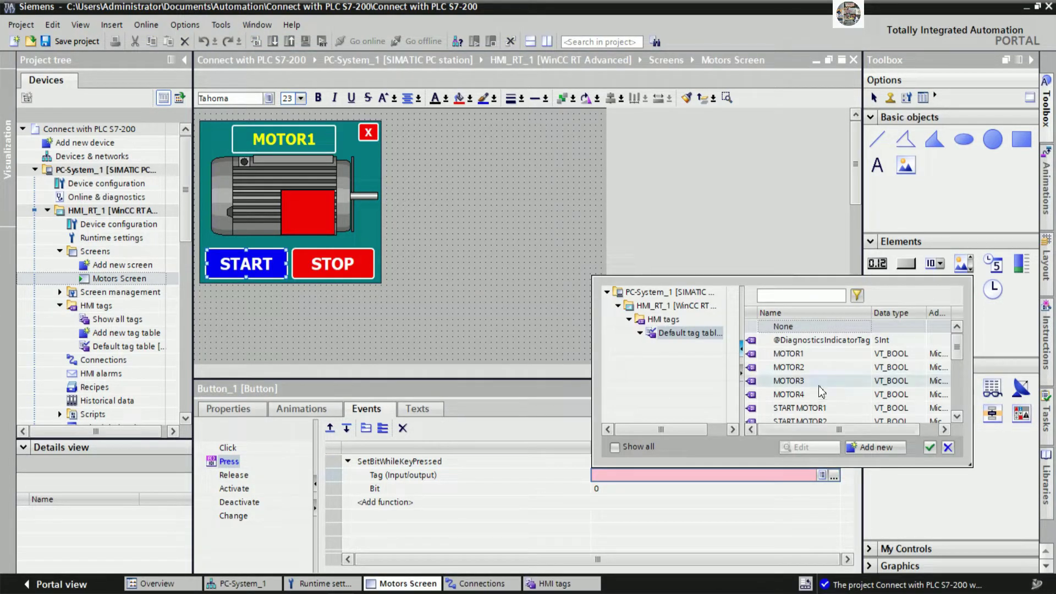
left_click_drag(785, 277, 785, 55)
left_click(817, 190)
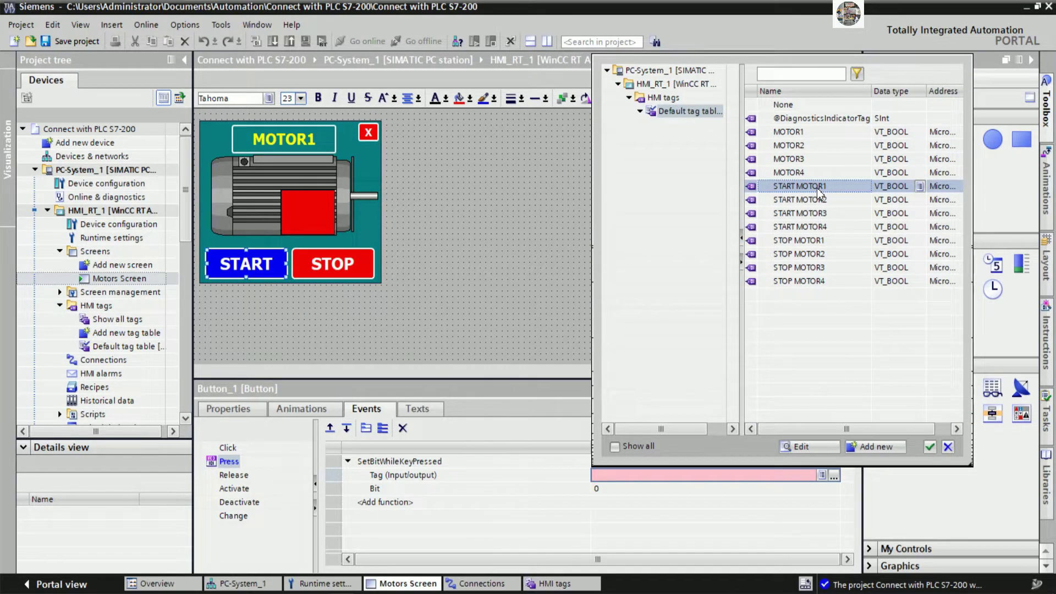
left_click(930, 446)
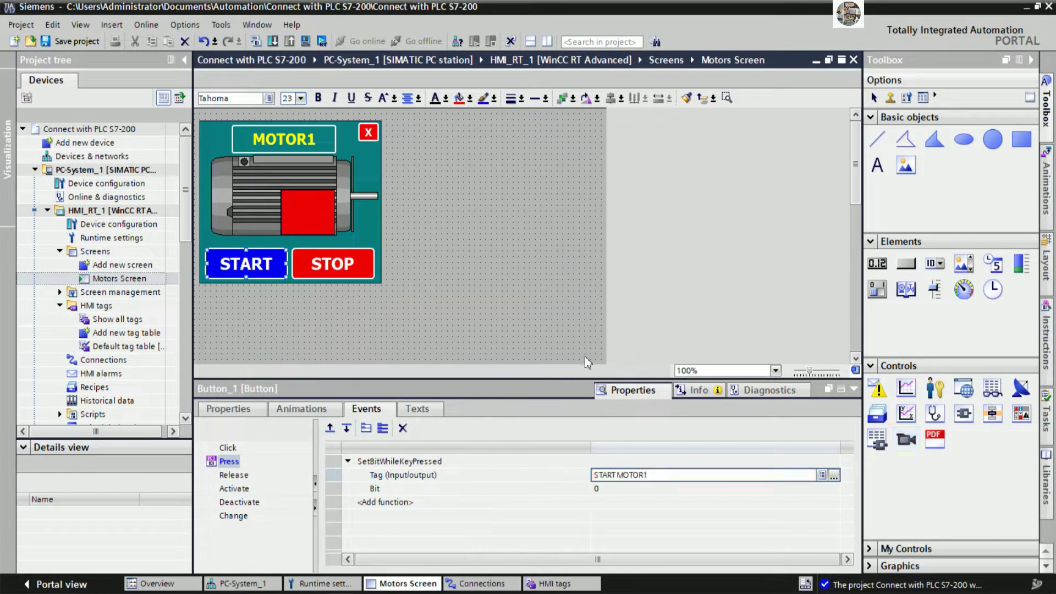
Add the SetBitWhileKeyPressed function to the STOP button's Press event.
left_click(324, 264)
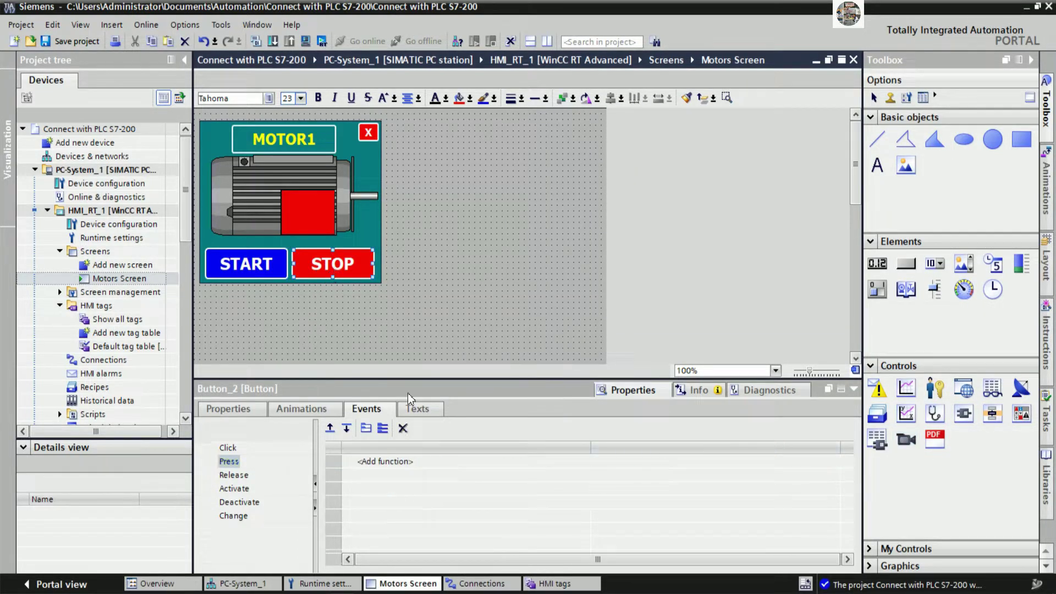
left_click(385, 462)
type("SE")
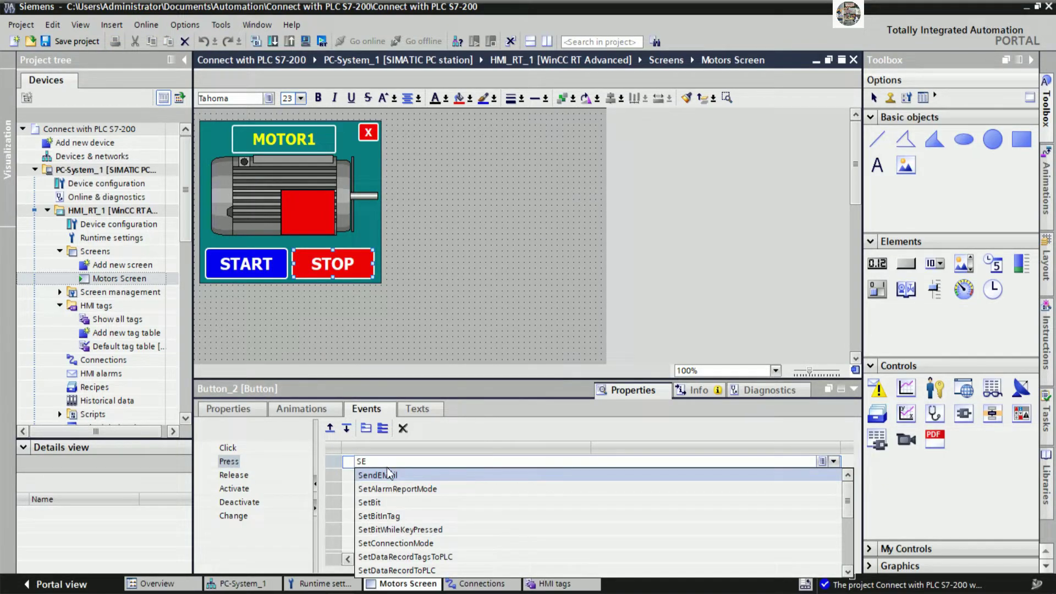
left_click(426, 530)
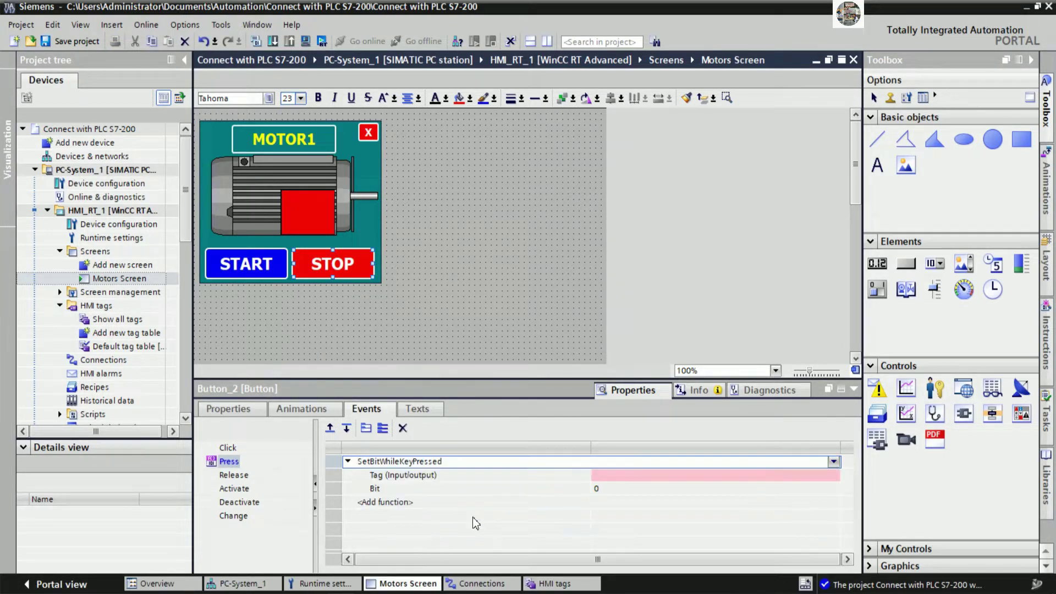
Assign the STOP MOTOR1 tag from the default tag table to the STOP button's SetBitWhileKeyPressed function.
left_click(725, 477)
left_click(834, 476)
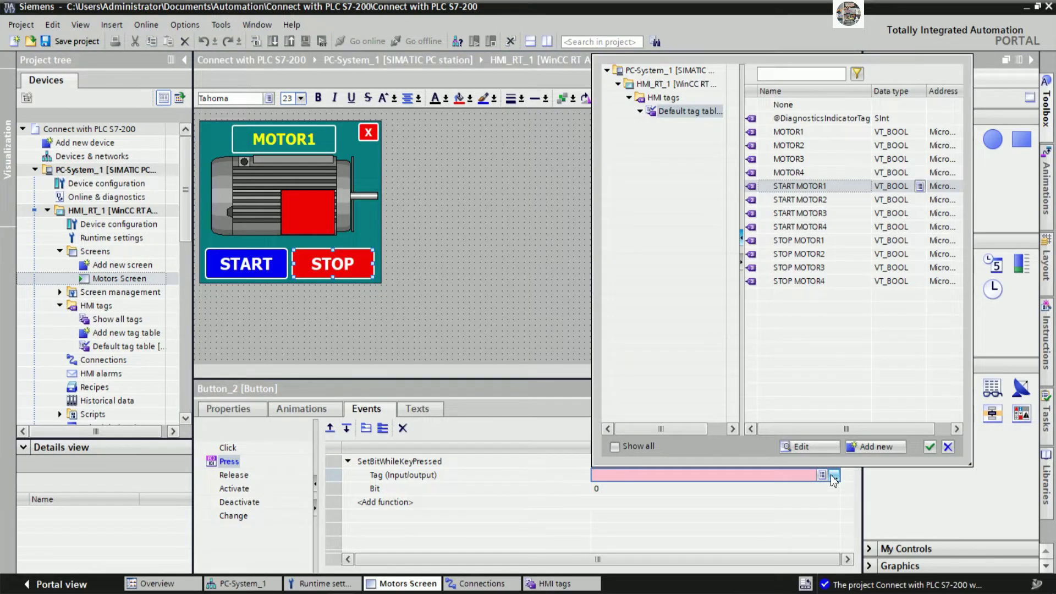
double_click(803, 240)
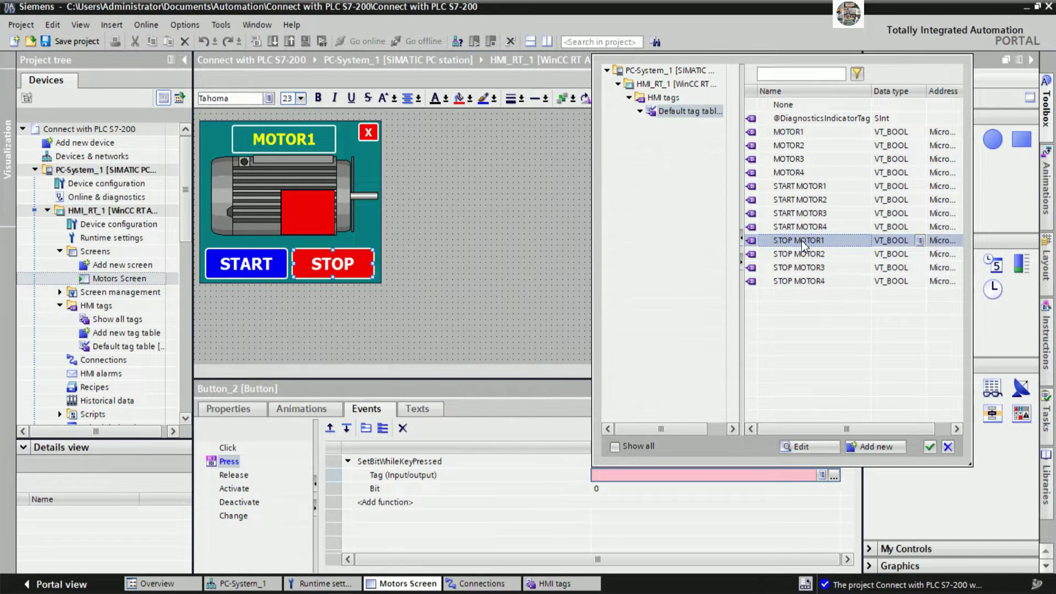
left_click(447, 258)
Add an Appearance animation to the red rectangle on the motor and link it to the MOTOR1 tag.
left_click(320, 224)
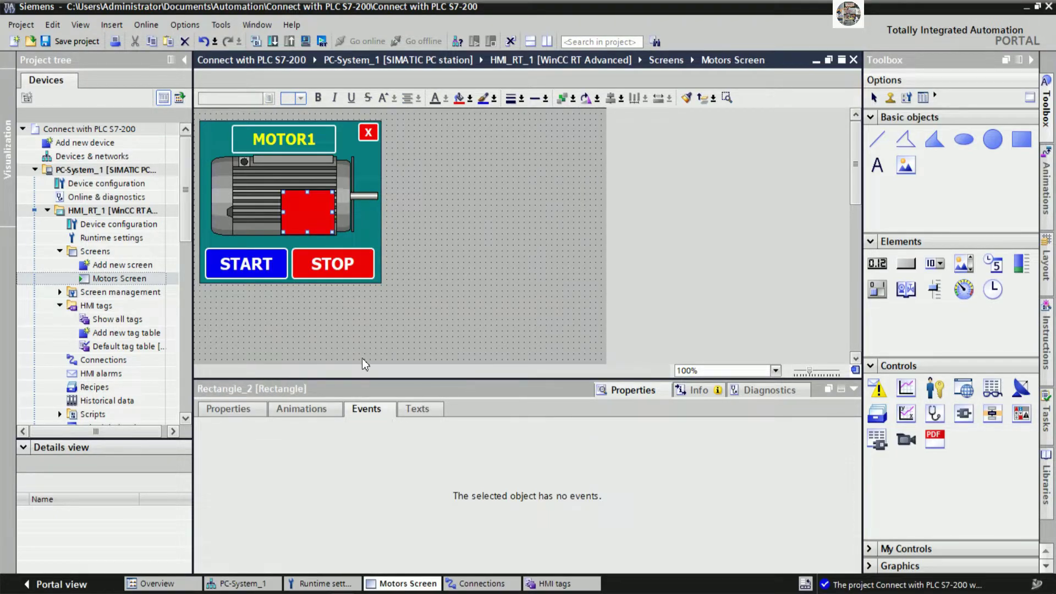
left_click(289, 410)
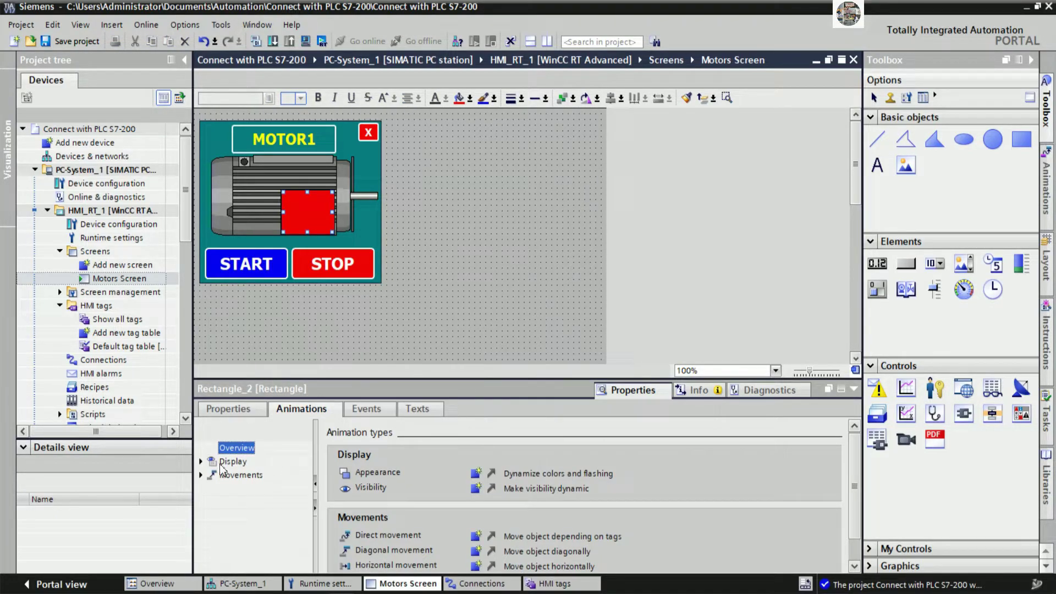
double_click(248, 477)
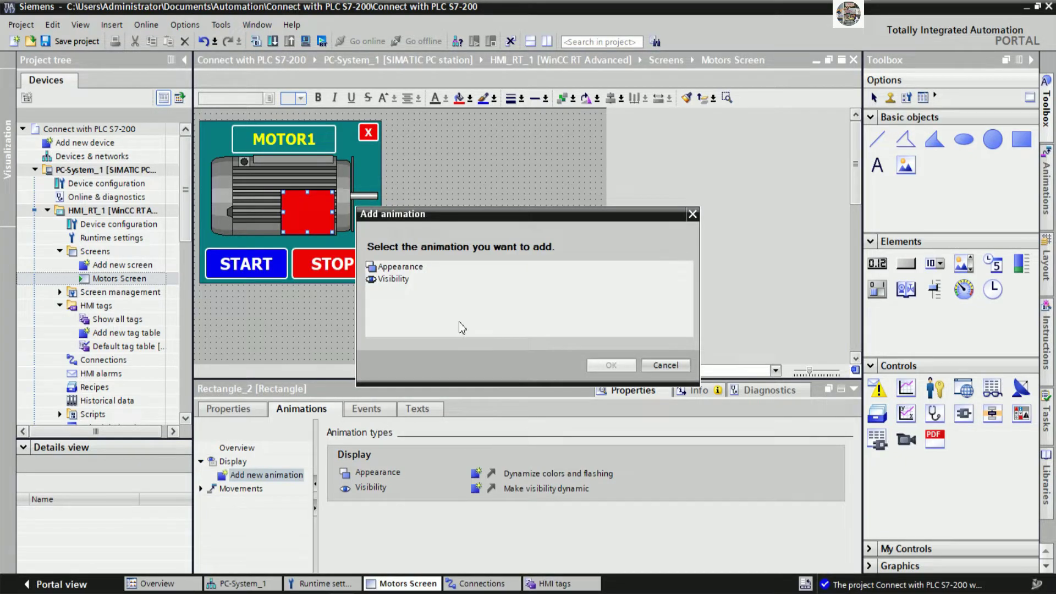
double_click(405, 268)
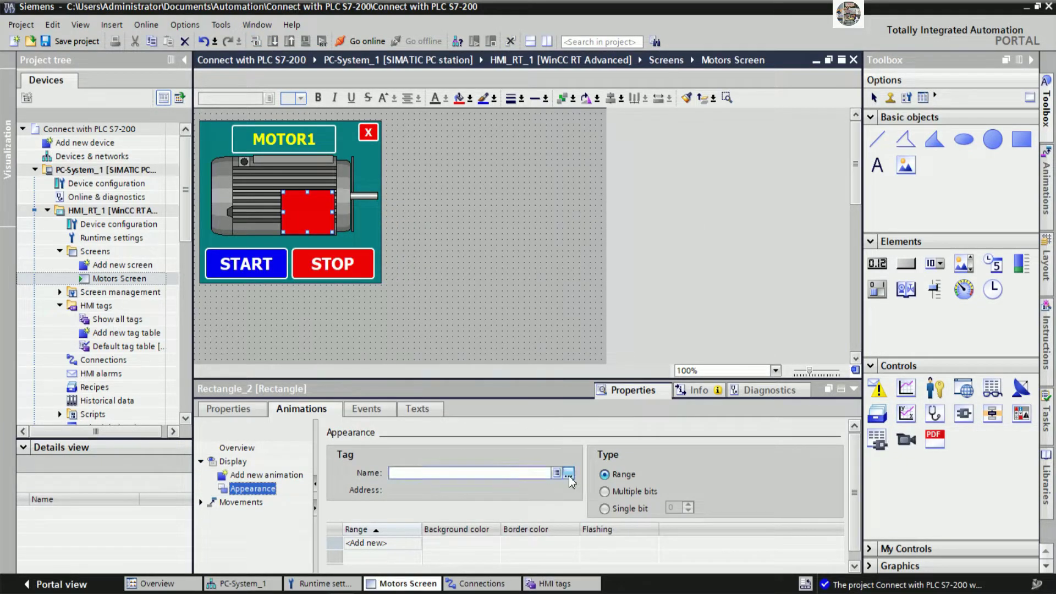
left_click(568, 474)
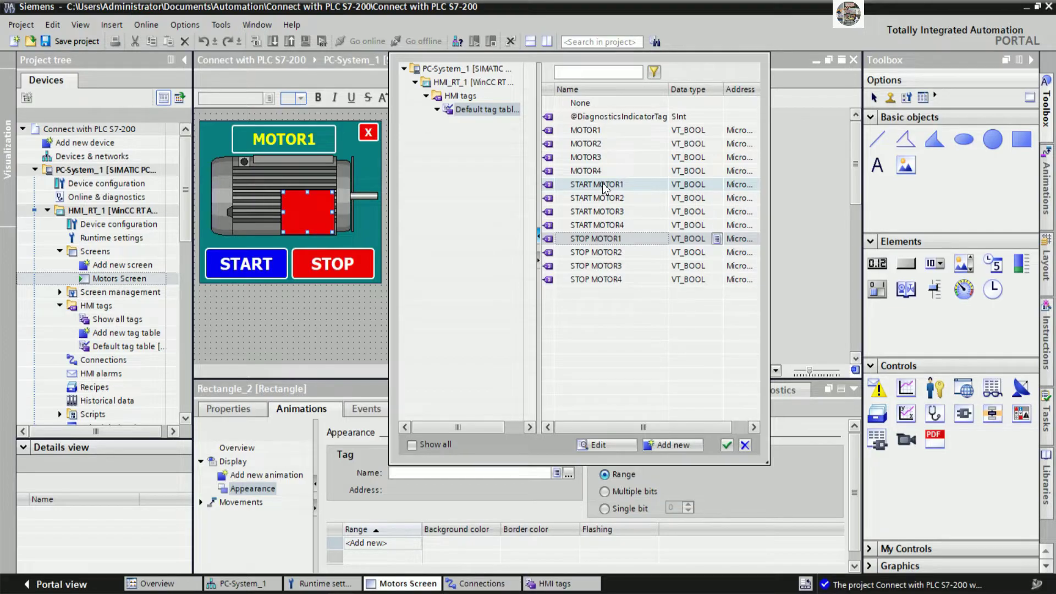
double_click(592, 131)
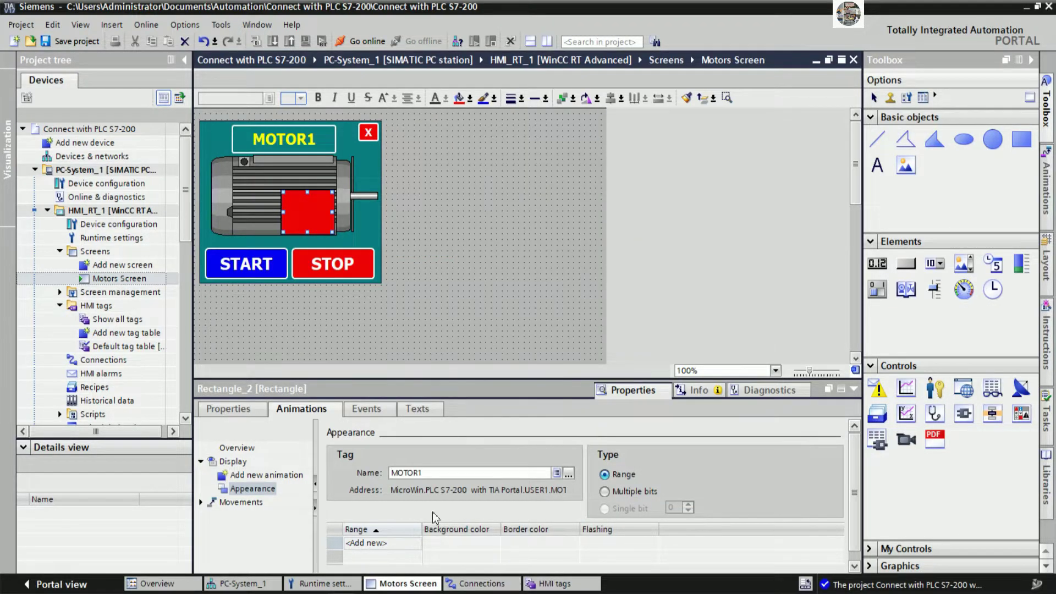
Add range value 1 to the red rectangle's Appearance animation and choose its background color.
left_click(385, 542)
type("1")
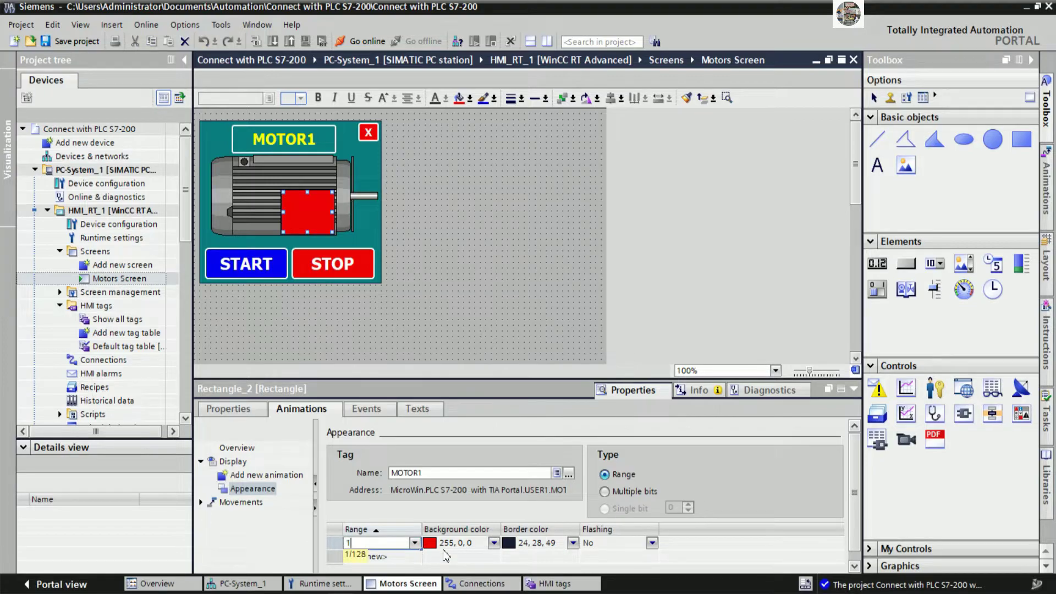
left_click(493, 543)
left_click(464, 467)
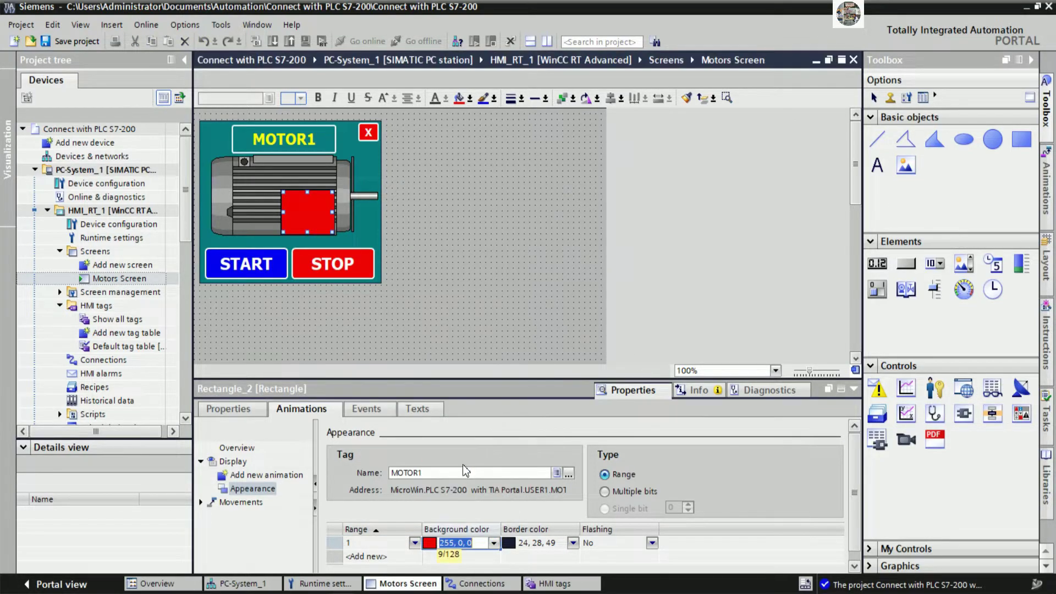
left_click(453, 259)
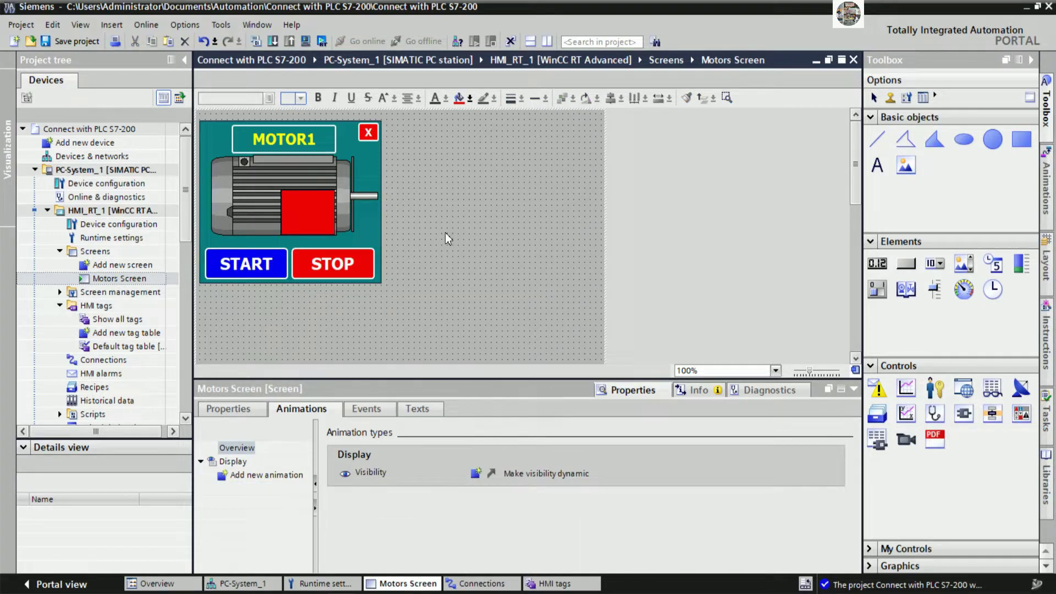
left_click(327, 146)
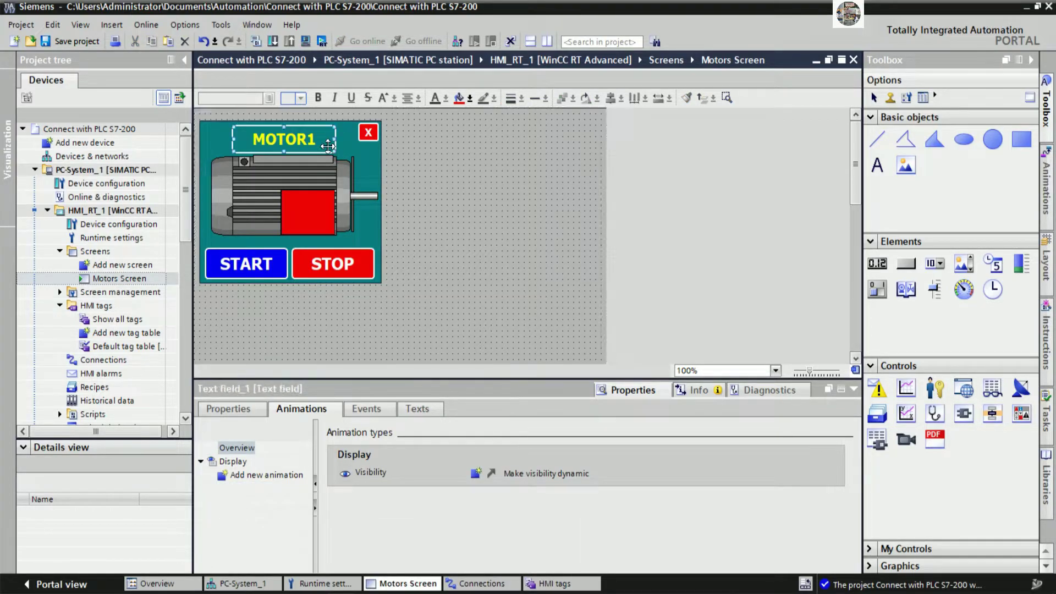
left_click(508, 238)
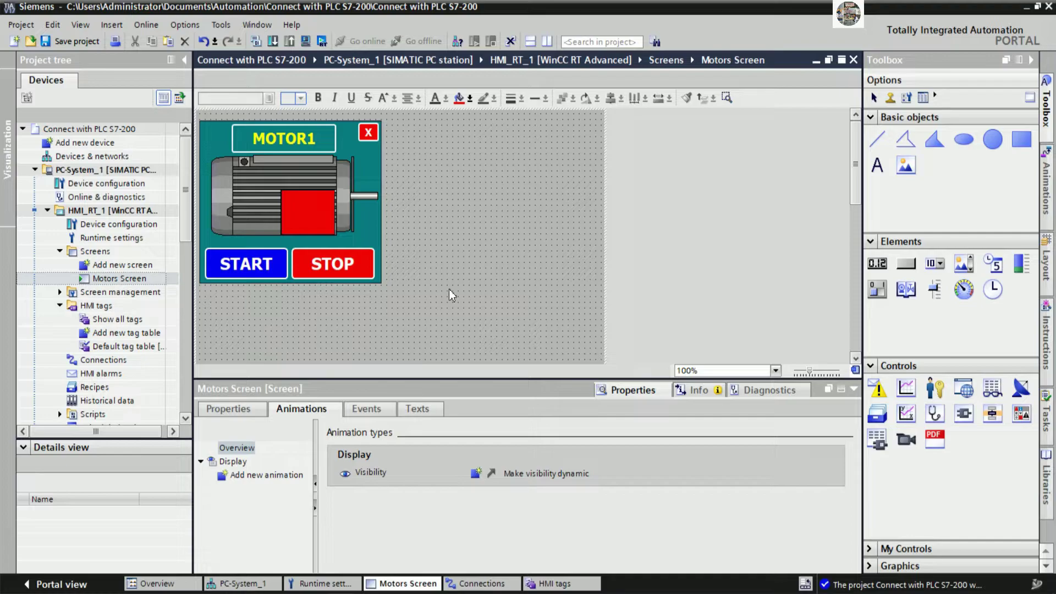
Show all HMI tags and add a new tag named VISIBLE MOTOR1.
double_click(116, 320)
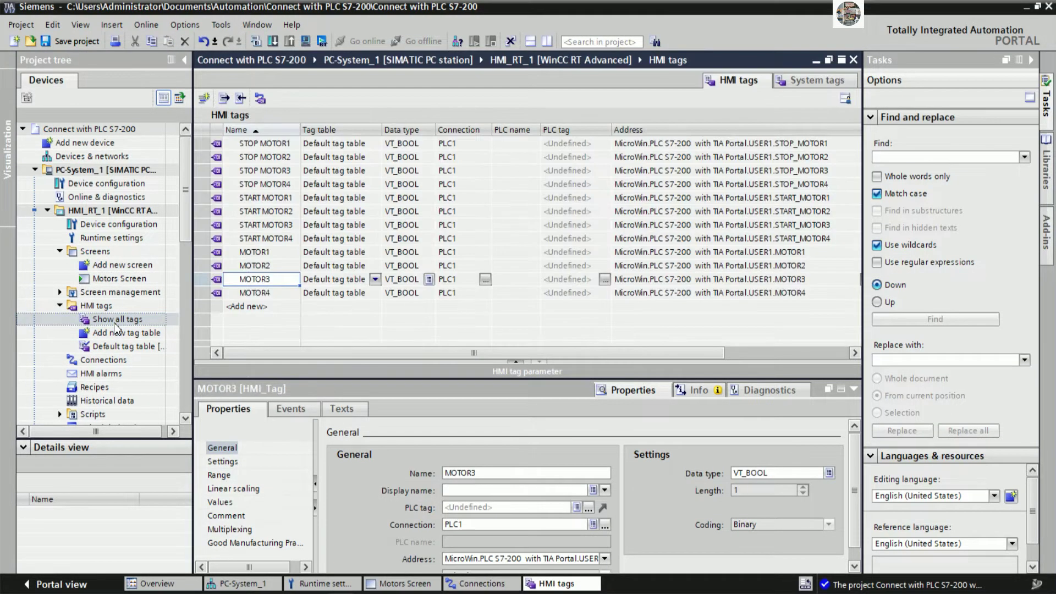
left_click(314, 320)
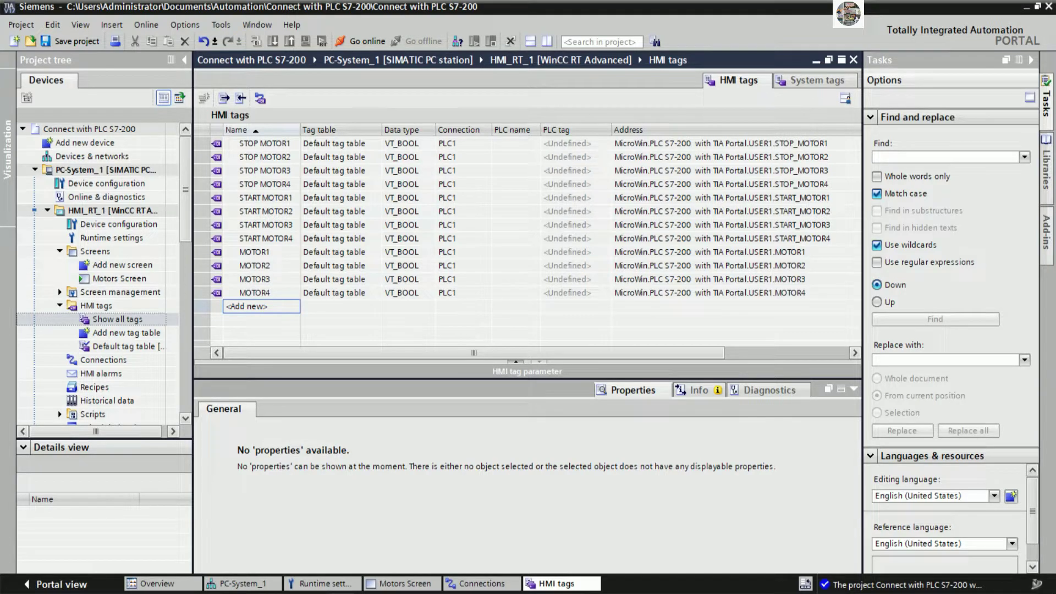
type("MISBI")
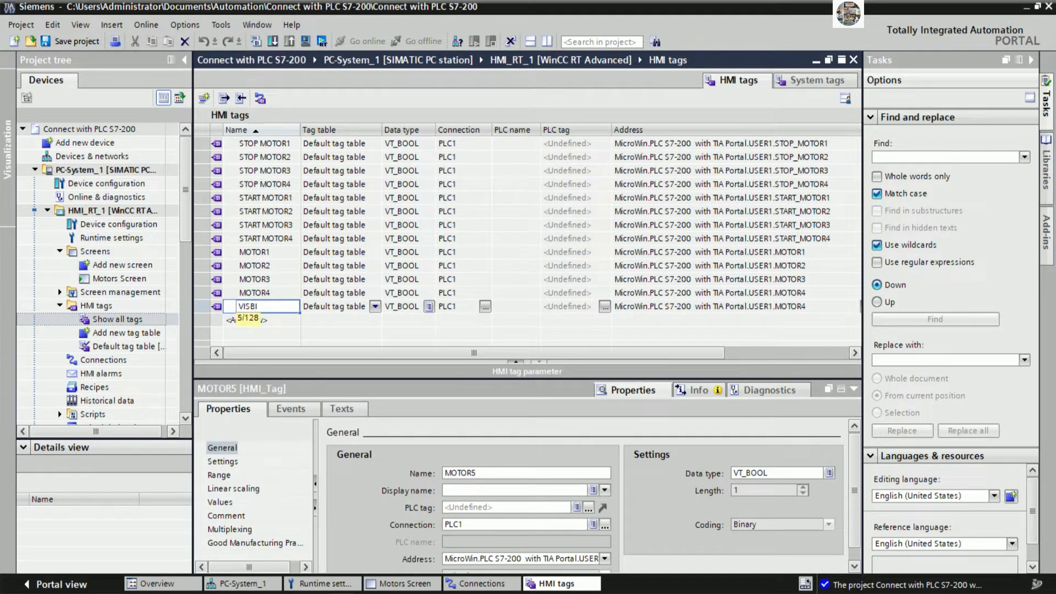
type("B")
key("BackSpace")
key("BackSpace")
key("BackSpace")
type("IBLE MOTOR")
key("Return")
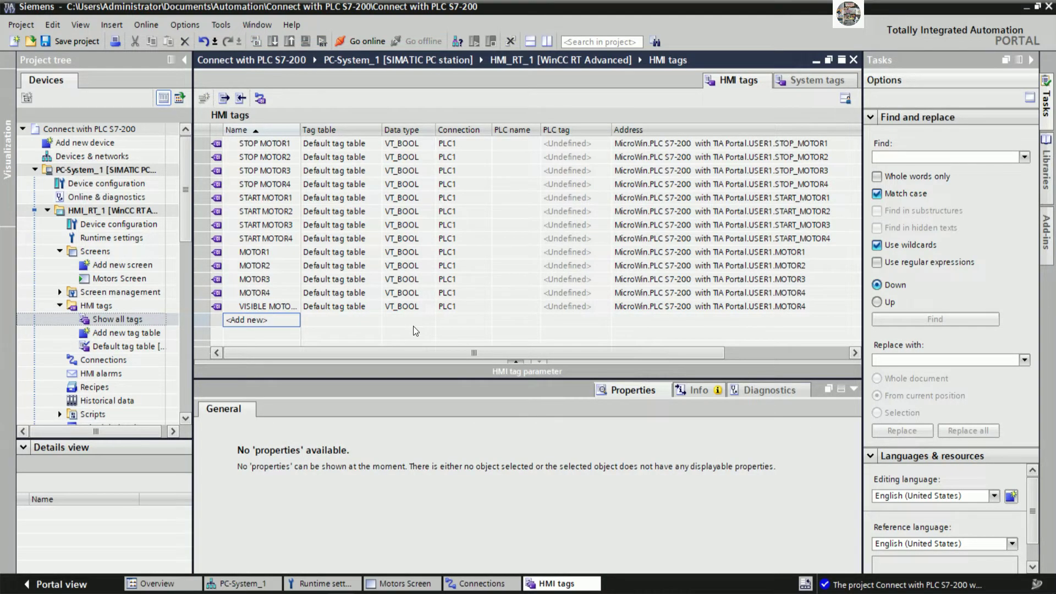
Fit the Name column to the tag names and enlarge the visible area of the HMI tag table.
double_click(301, 129)
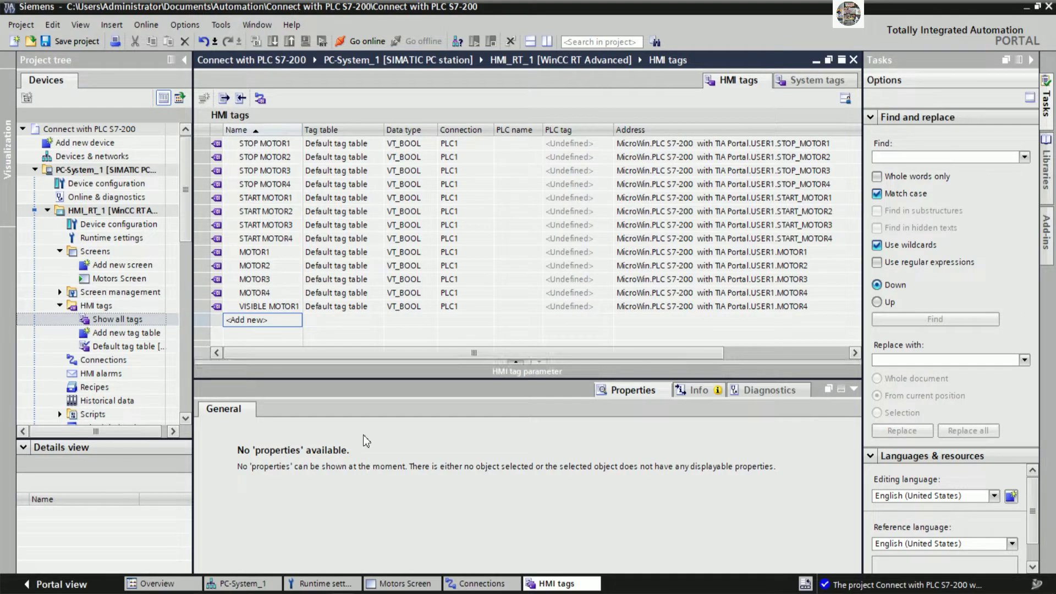
left_click(341, 374)
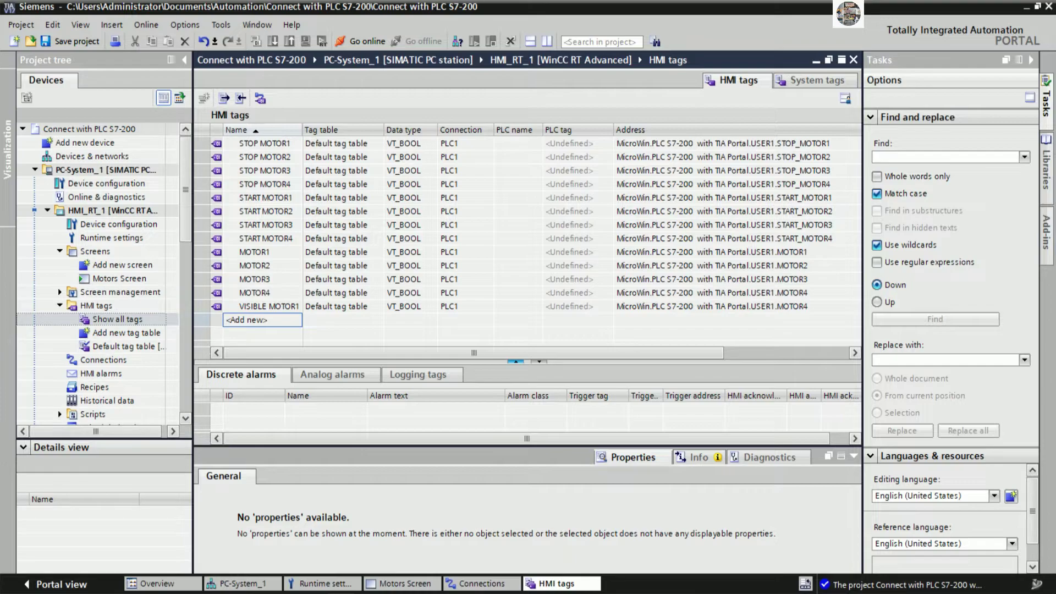
left_click(515, 362)
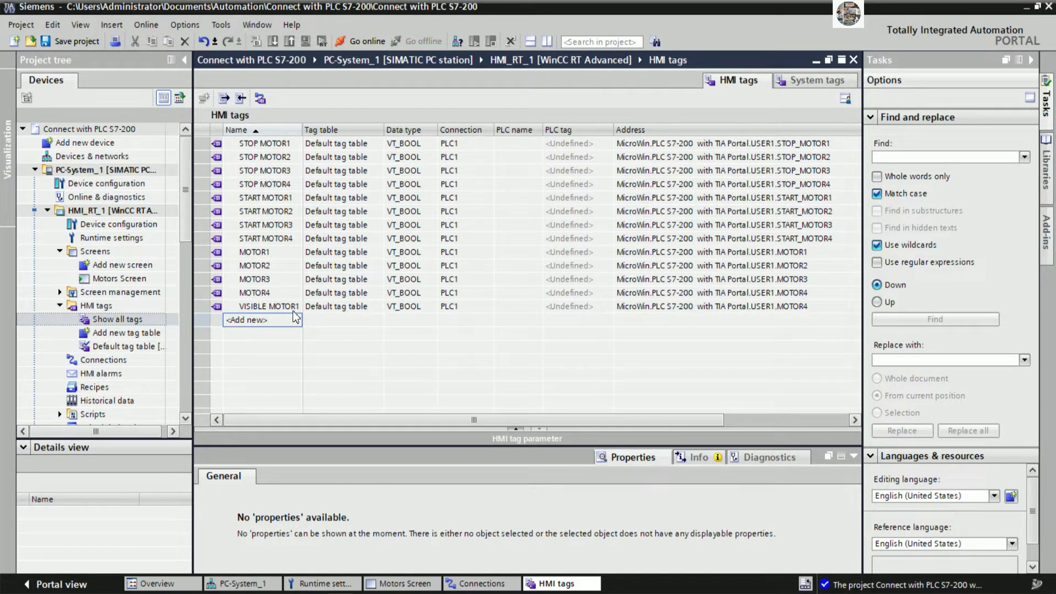
mouse_move(576, 414)
left_mouse_down()
mouse_move(630, 419)
mouse_move(565, 420)
left_mouse_up()
Set the connection of the VISIBLE MOTOR1 tag to <Internal tag>.
left_click(570, 307)
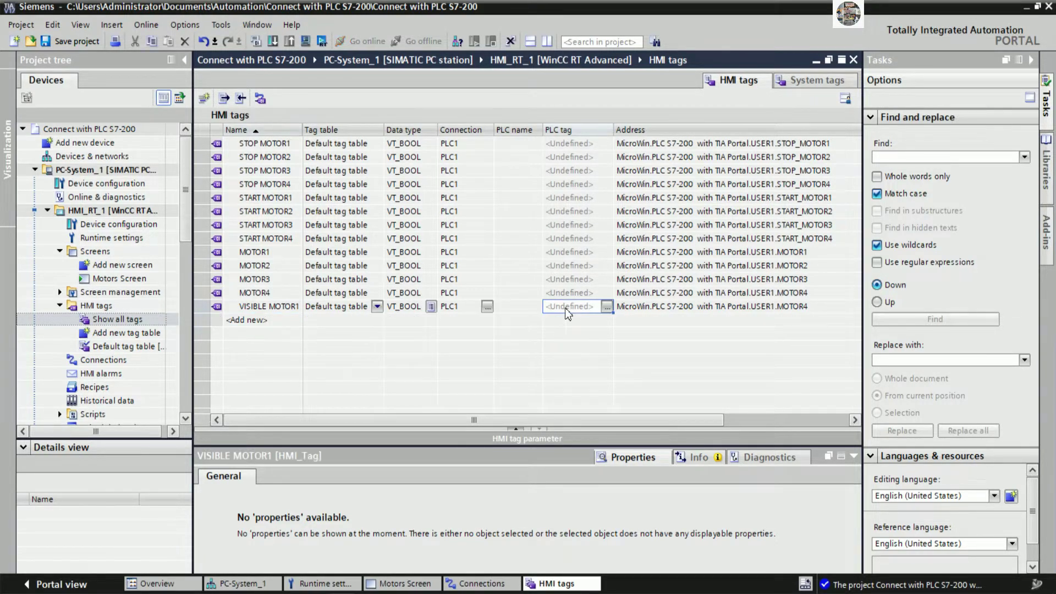
left_click(608, 307)
left_click(494, 329)
left_click(487, 307)
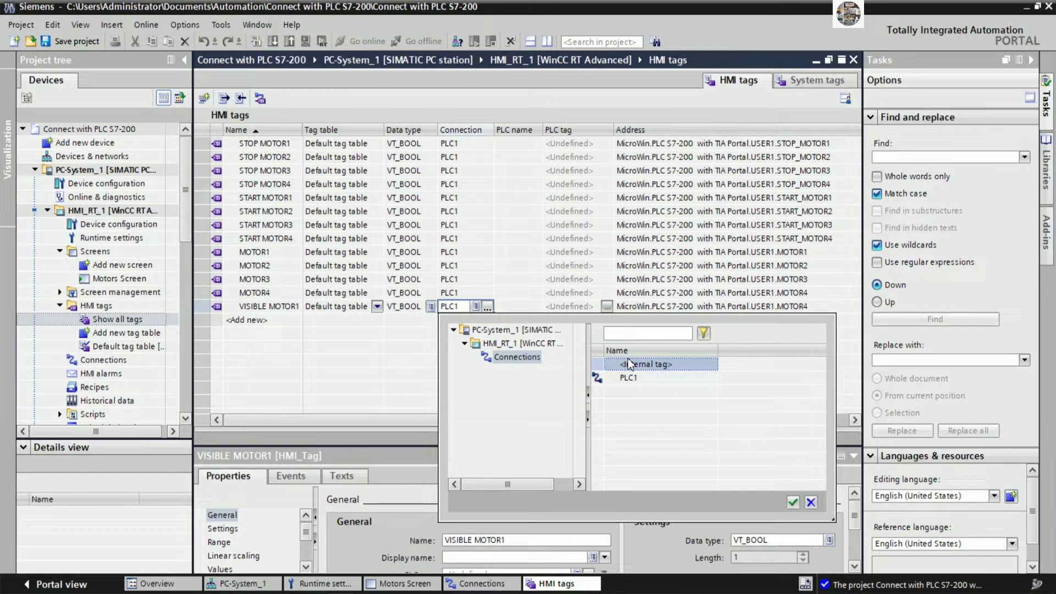
double_click(629, 362)
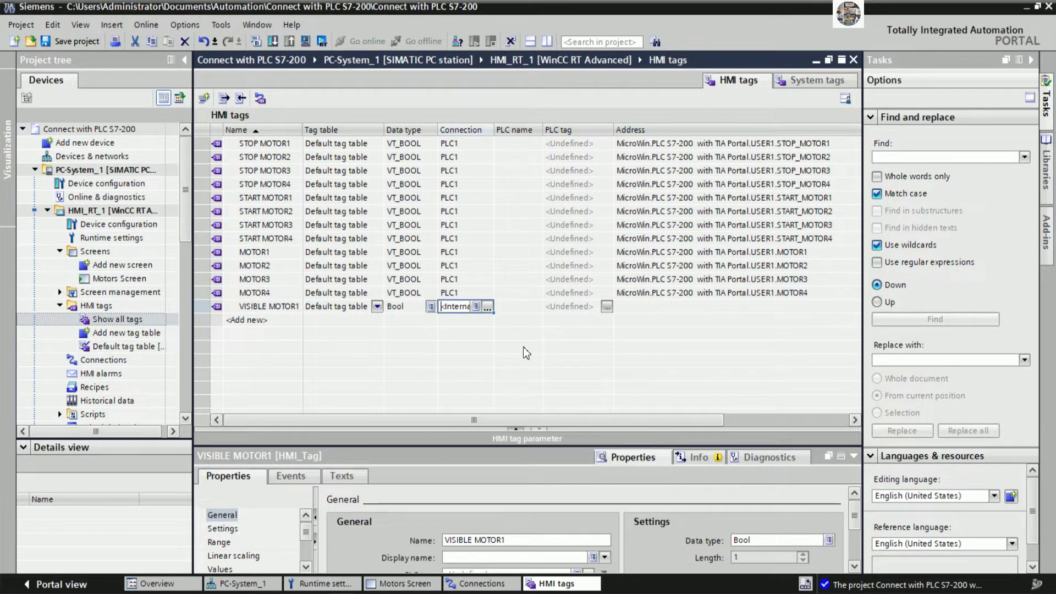
Autofill the VISIBLE MOTOR1 tag downward to create VISIBLE MOTOR2 through VISIBLE MOTOR4, and save the project.
left_click(290, 311)
left_click_drag(301, 314, 300, 351)
left_click(346, 363)
left_click(479, 348)
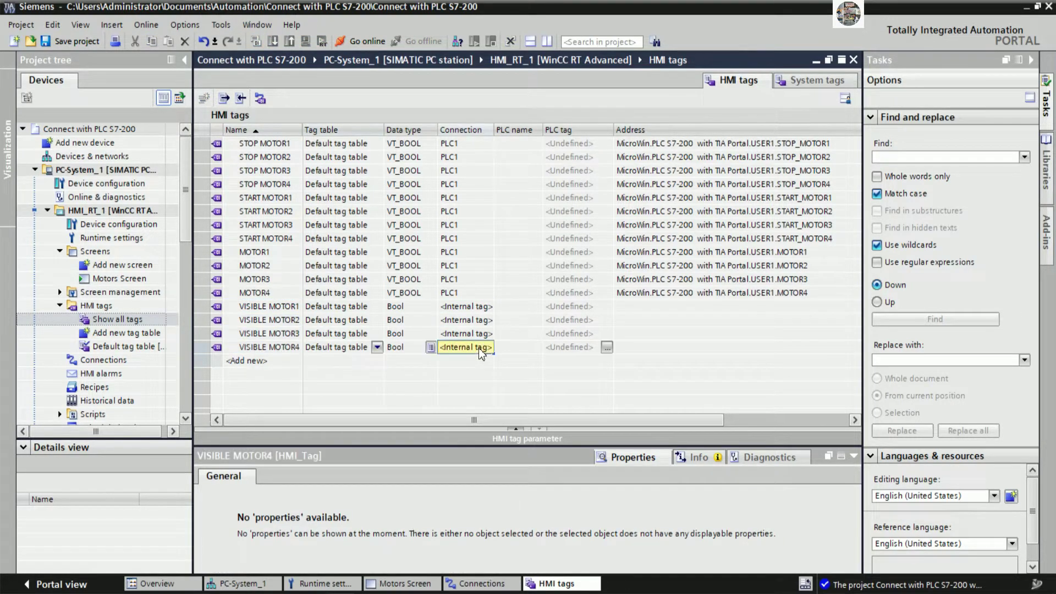
left_click_drag(569, 420, 440, 422)
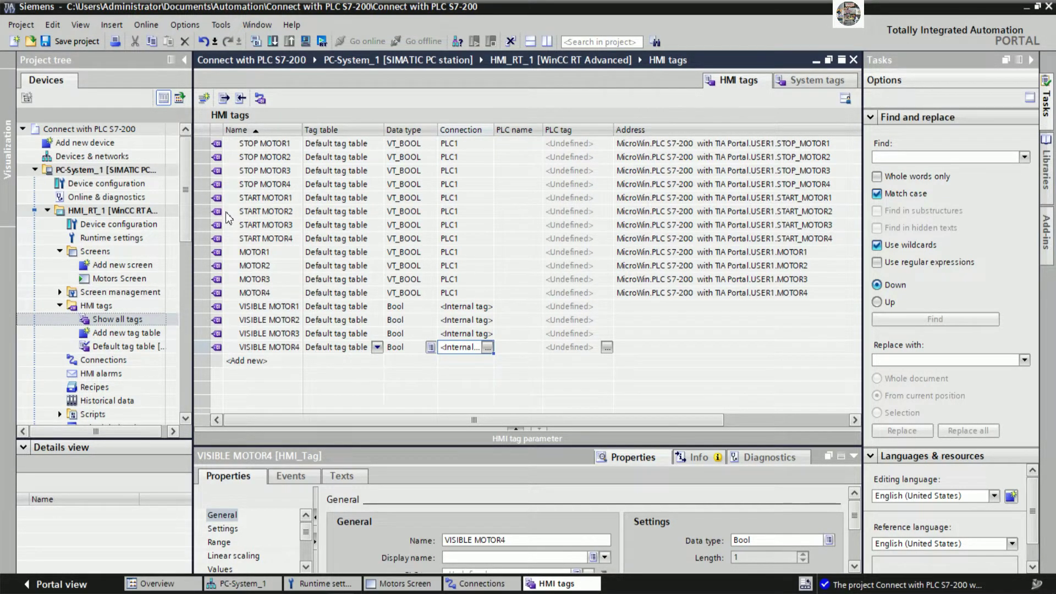
left_click(75, 42)
Rename the VISIBLE MOTOR1 tag to VISIBLE FACEPLATE1 and widen the Name column to fit it.
left_click(292, 309)
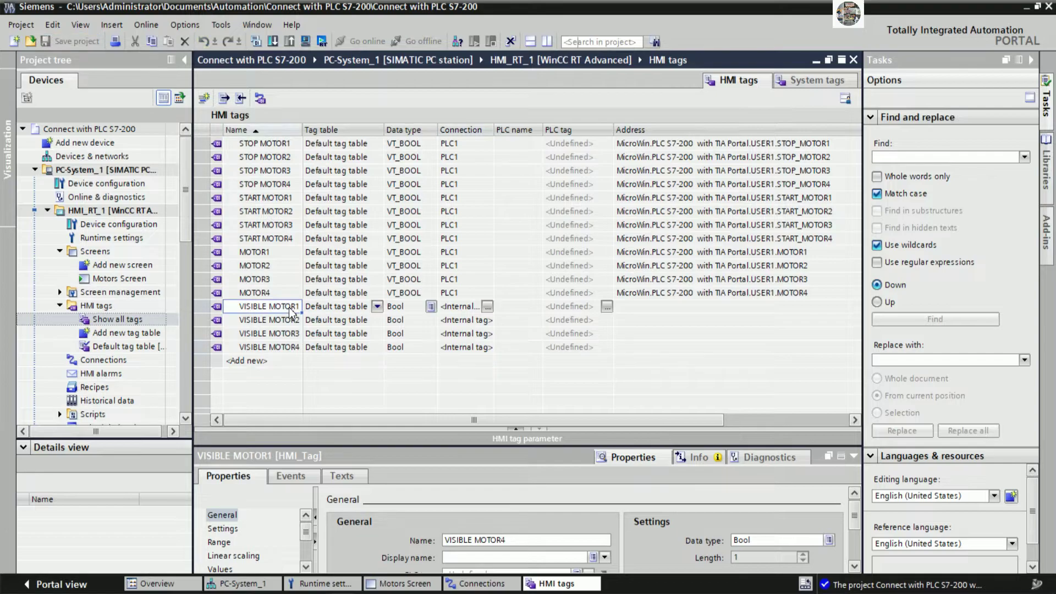
key("BackSpace")
key("BackSpace")
key("BackSpace")
key("BackSpace")
key("BackSpace")
key("BackSpace")
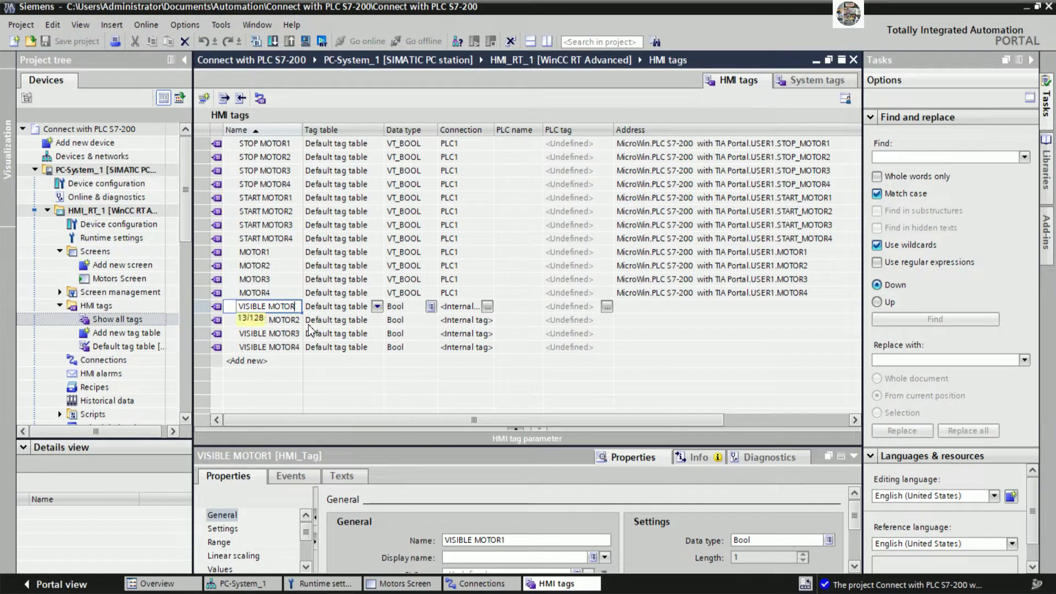
type("FA")
type("CEPLATE")
key("Return")
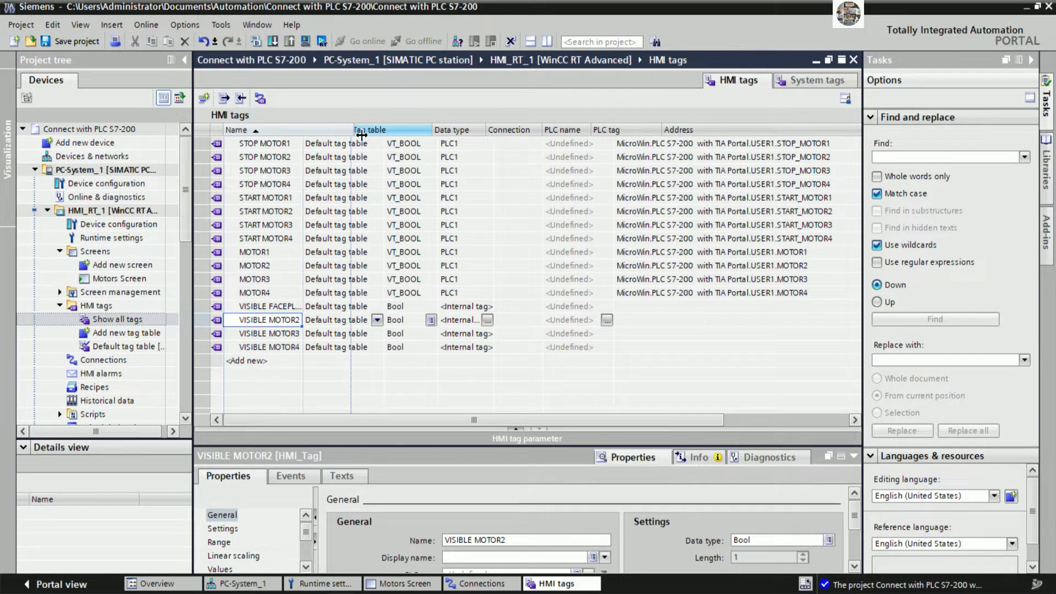
left_click_drag(304, 138, 365, 135)
Autofill the VISIBLE FACEPLATE1 name over the three tags below, overwriting their attributes to get VISIBLE FACEPLATE2 through VISIBLE FACEPLATE4.
left_click(345, 311)
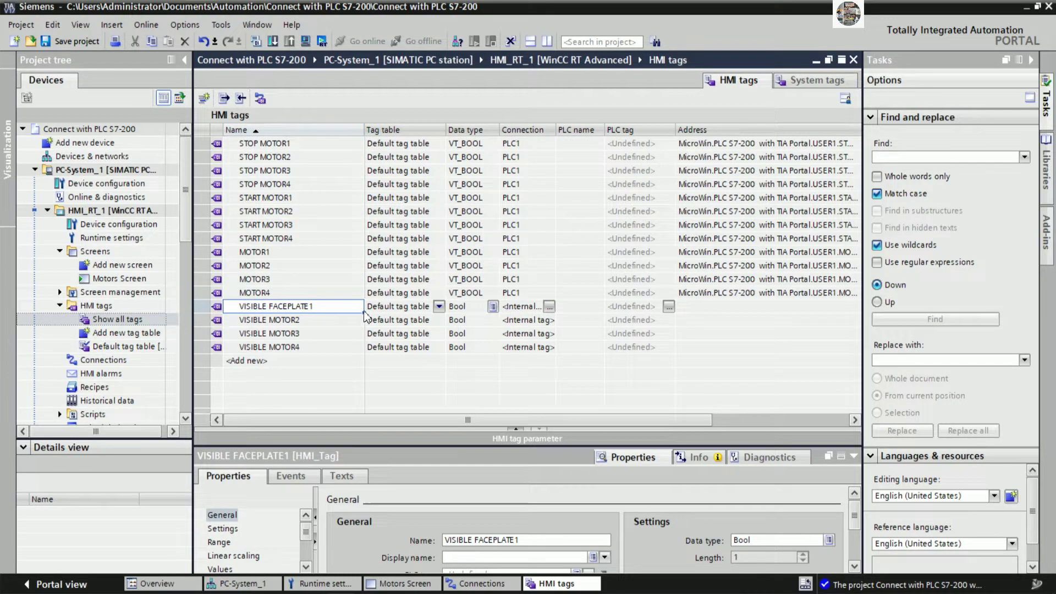
left_click_drag(365, 314, 340, 347)
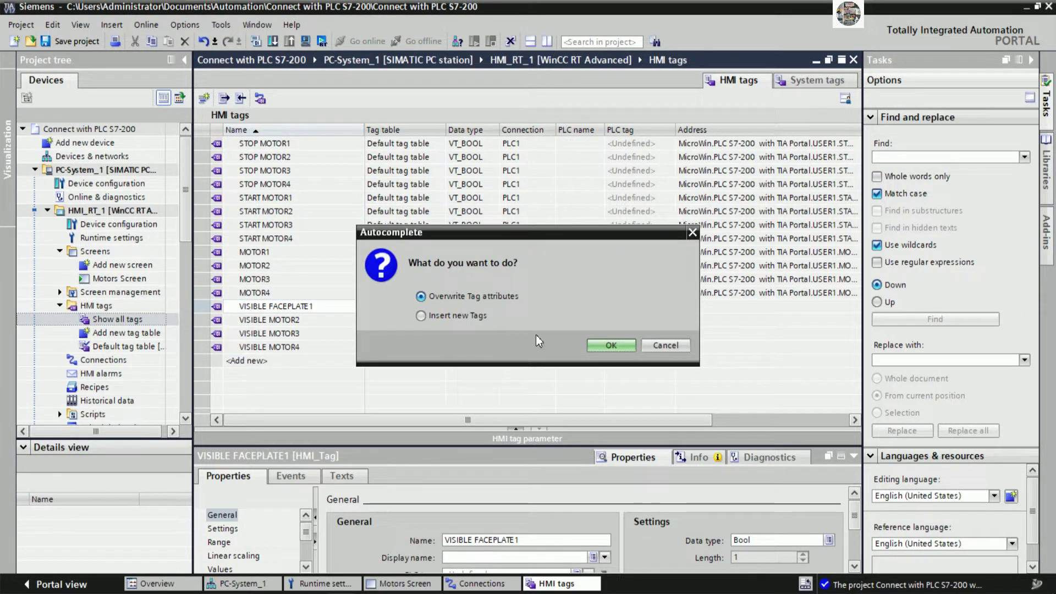
left_click(600, 346)
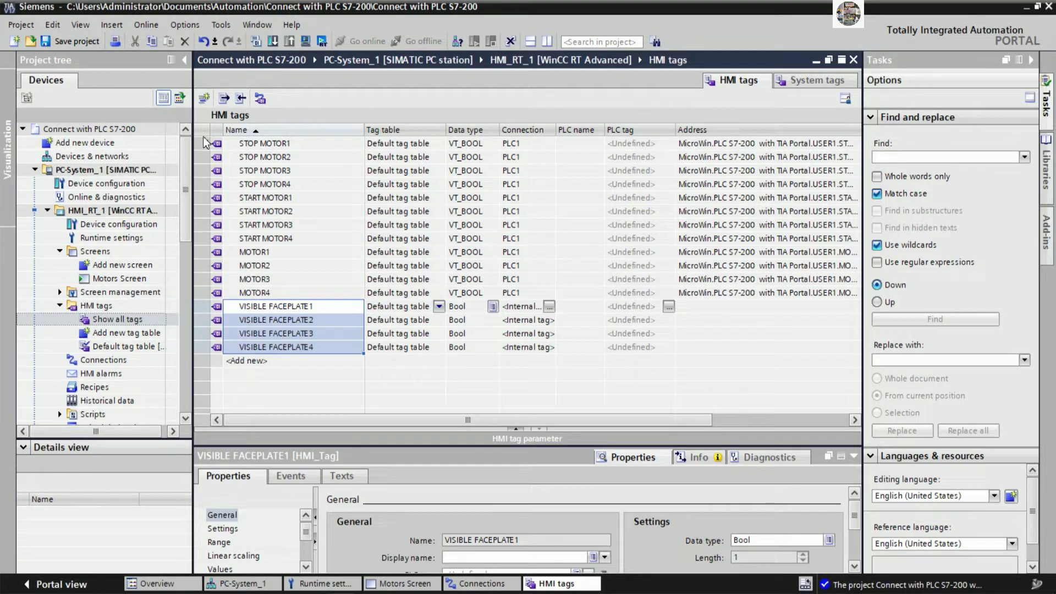
Save the project and compile it.
left_click(77, 41)
left_click(256, 42)
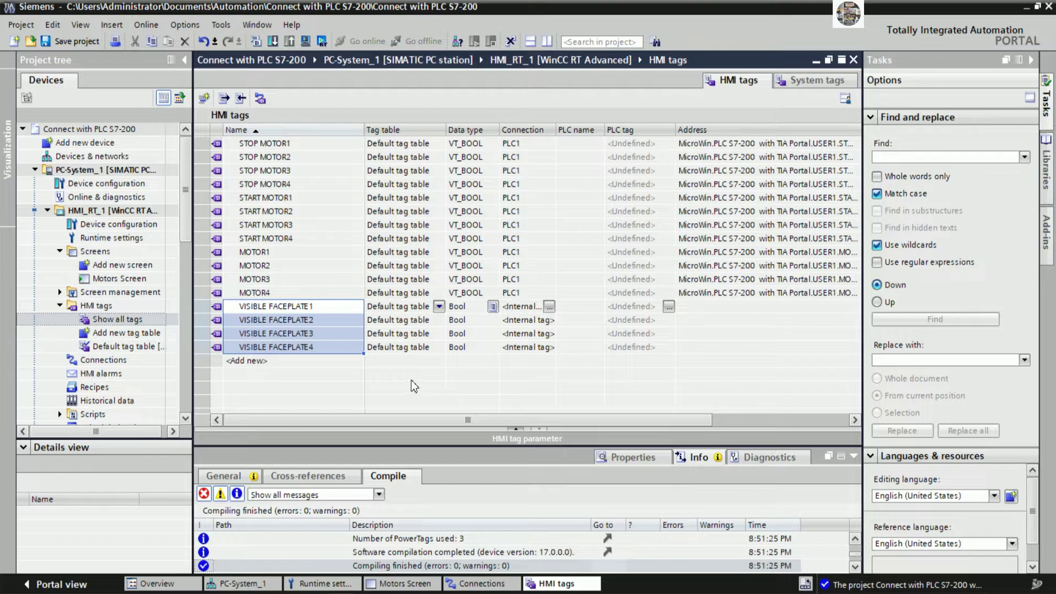
Open the Motors Screen and add a ResetBit function to the click event of the faceplate's red X button.
left_click(405, 365)
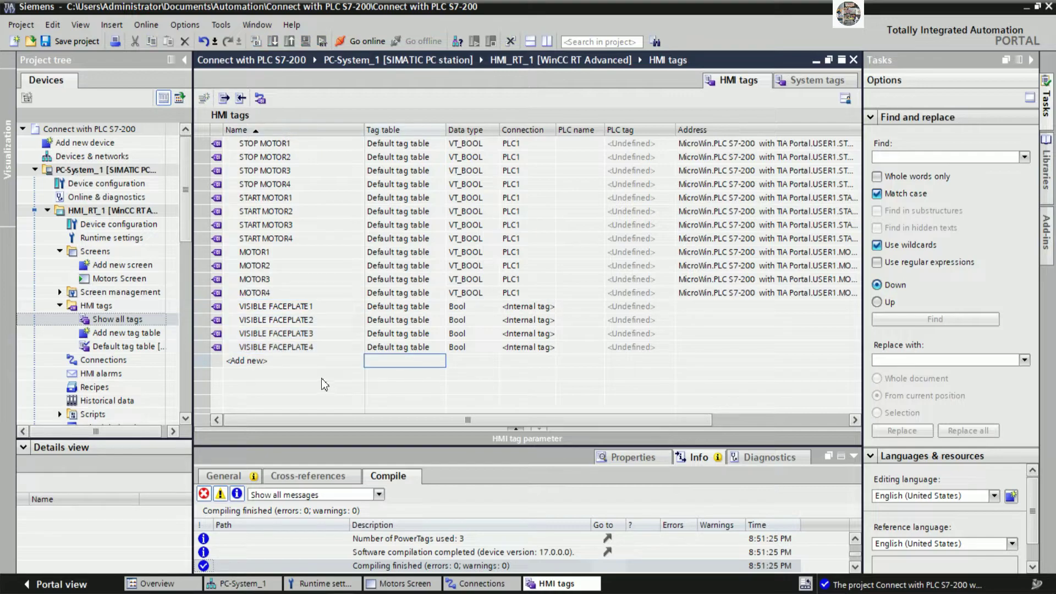
double_click(123, 281)
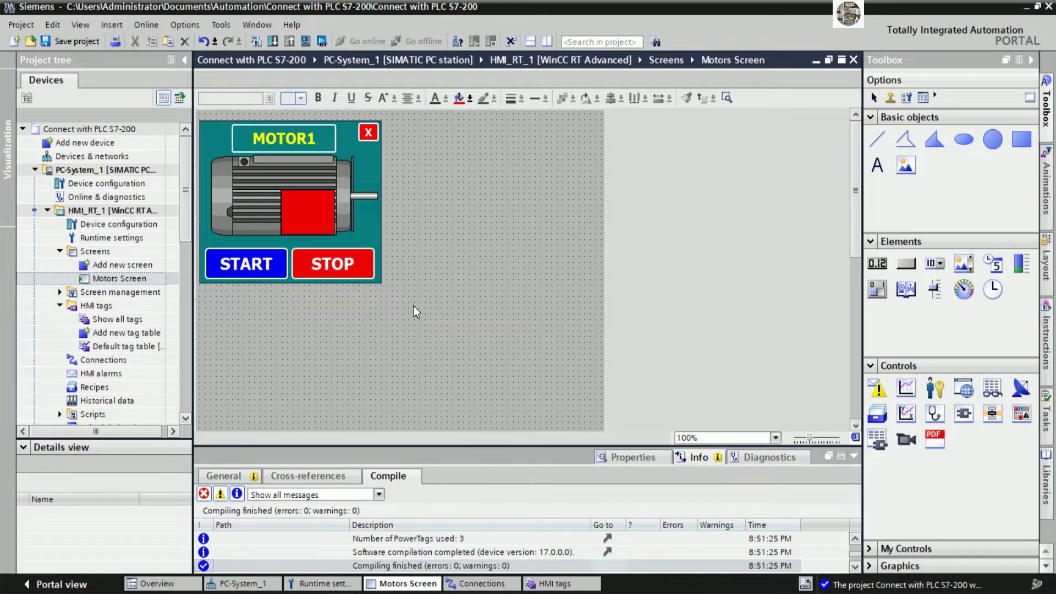
left_click(368, 132)
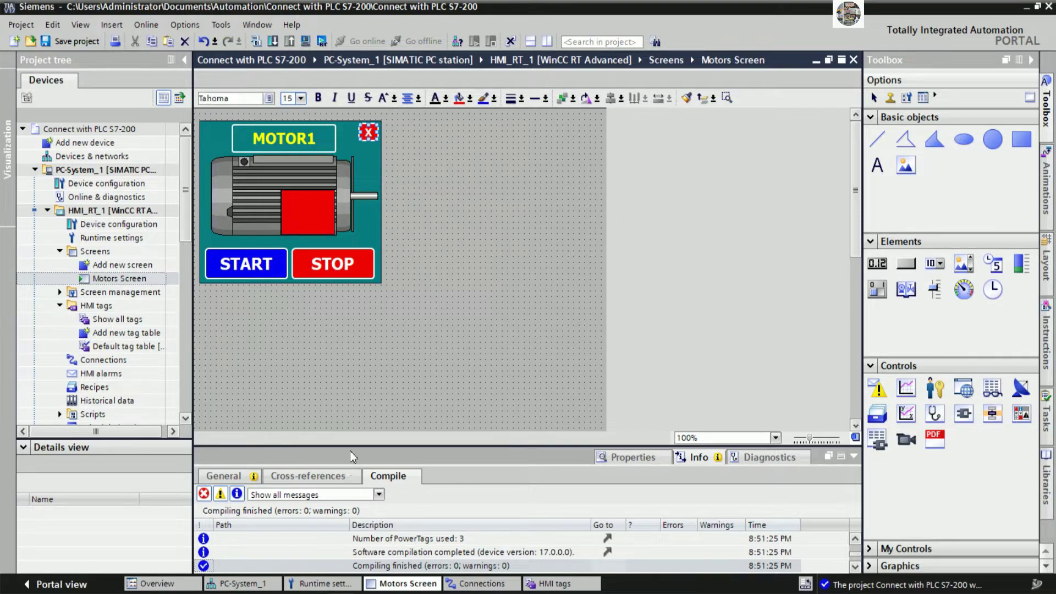
left_click_drag(355, 448, 368, 367)
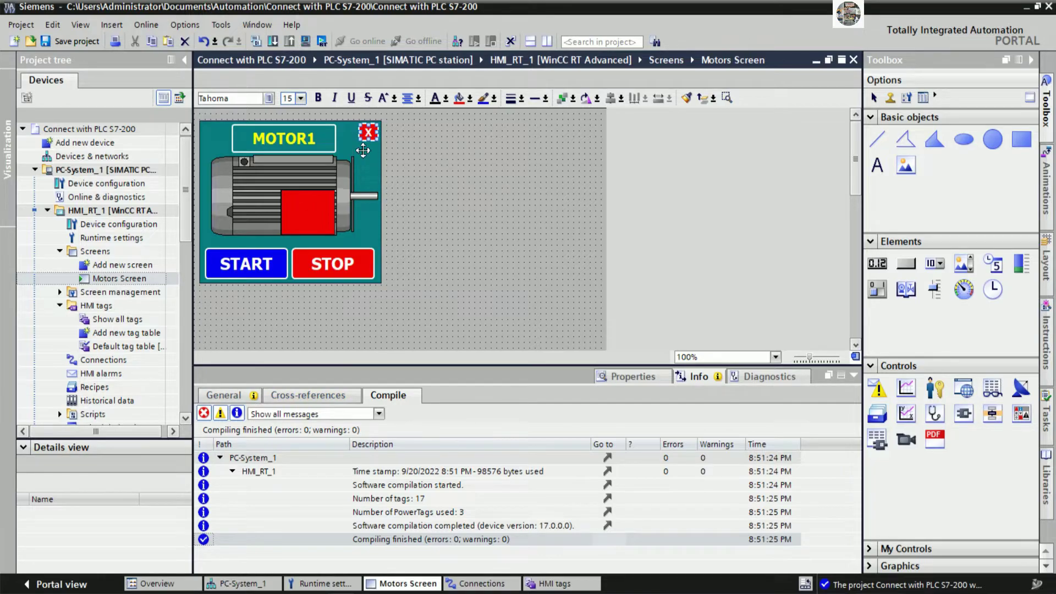
left_click(636, 379)
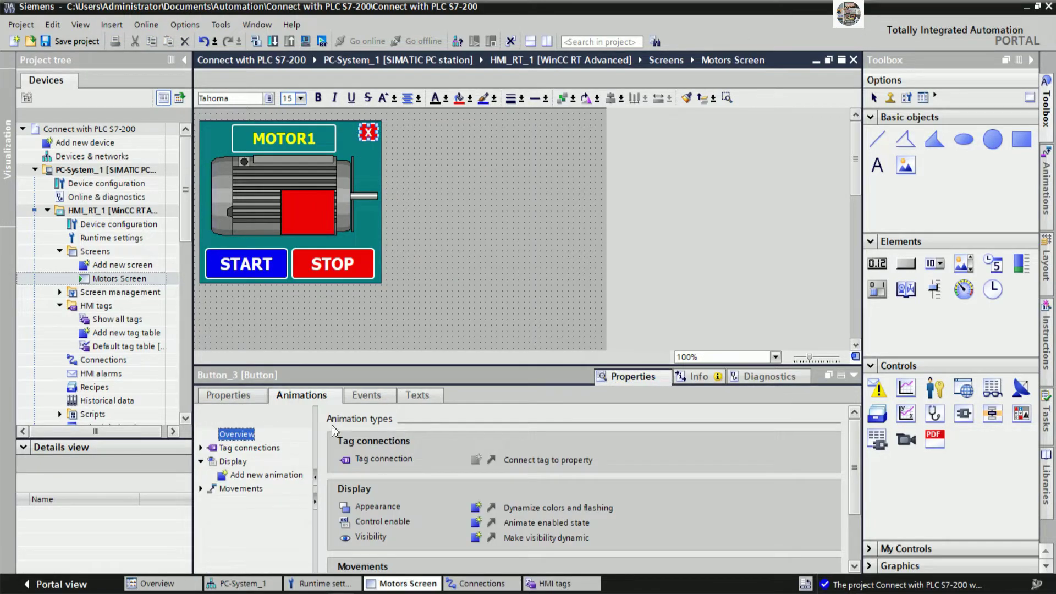
left_click_drag(317, 367, 317, 333)
left_click(352, 360)
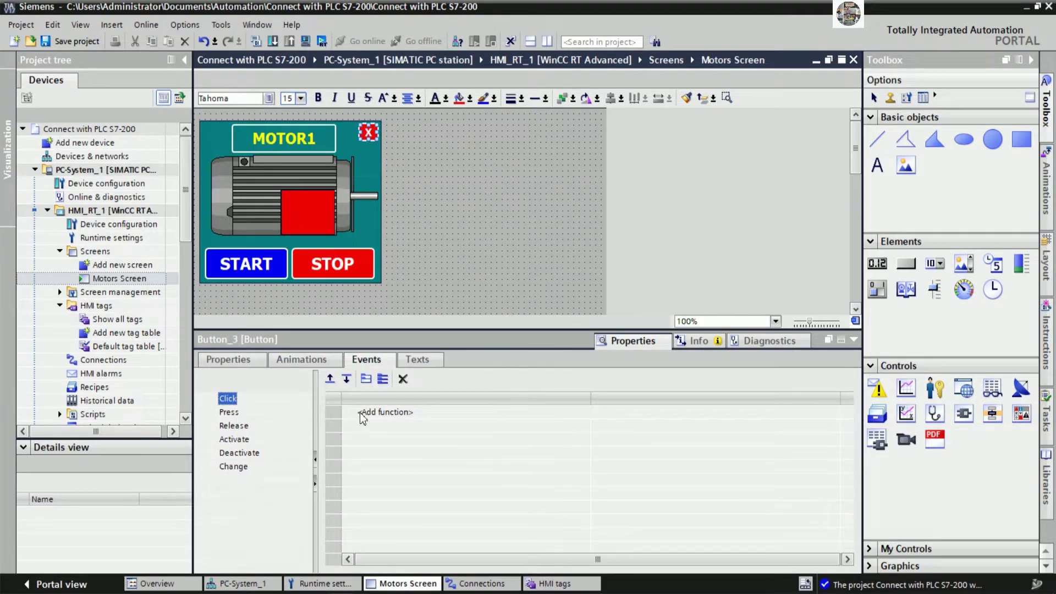
left_click(379, 416)
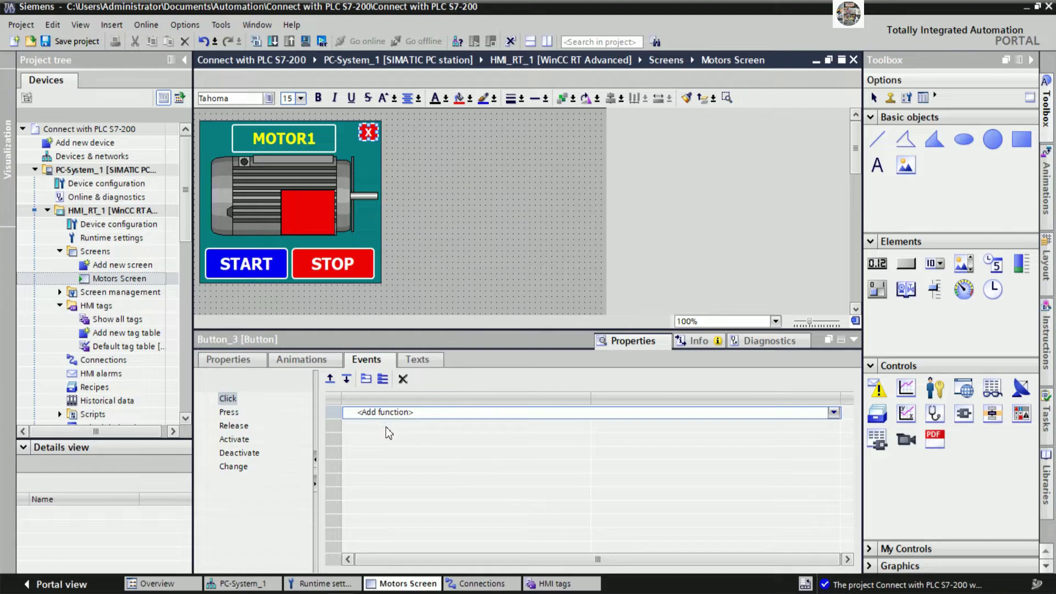
type("RESE")
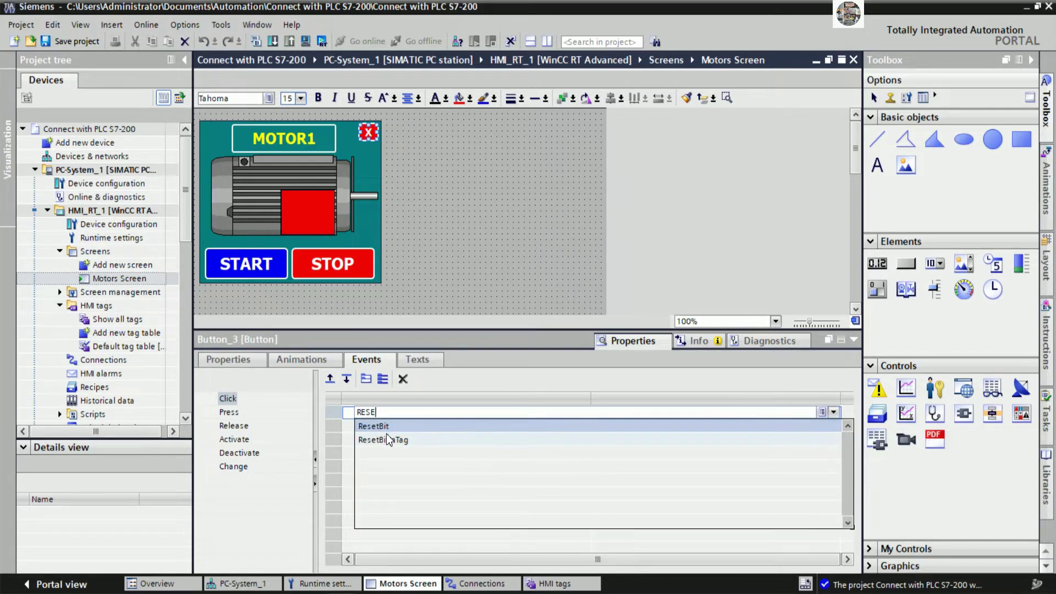
left_click(391, 427)
Assign the VISIBLE FACEPLATE1 tag to the X button's ResetBit function.
left_click(618, 424)
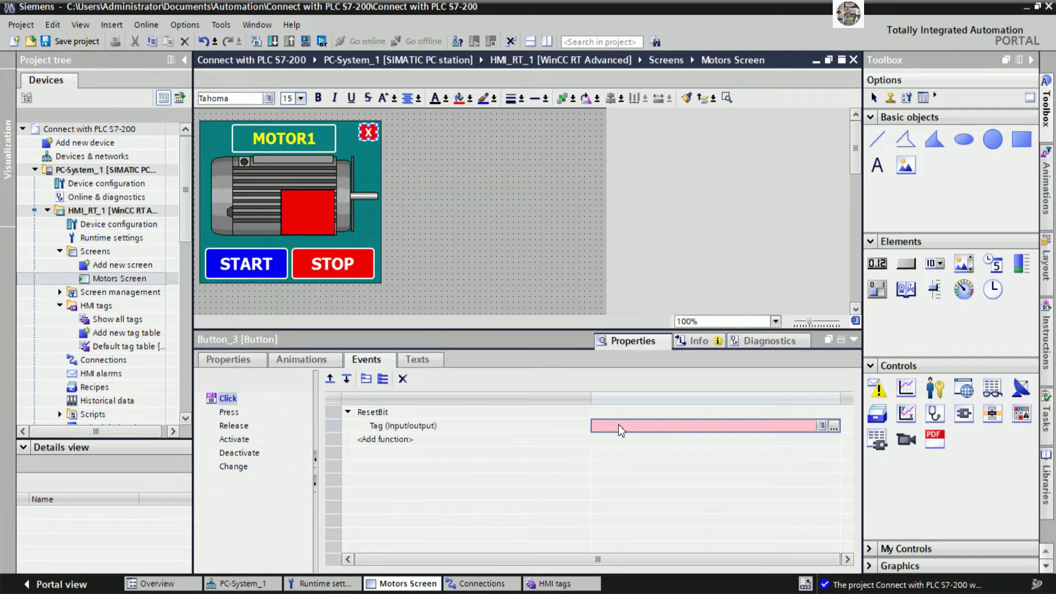
type("V")
left_click(520, 441)
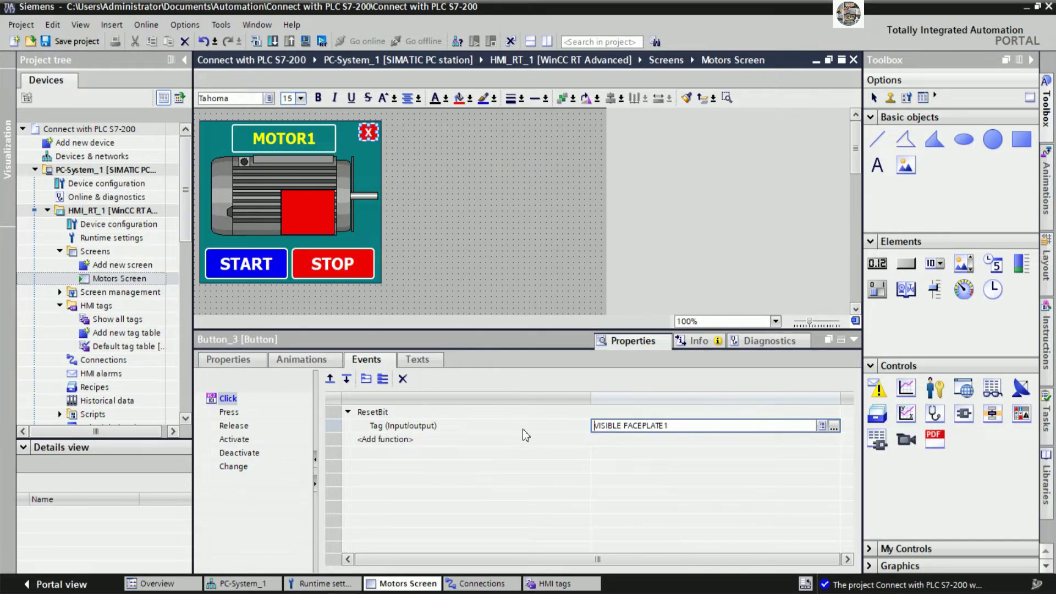
left_click(441, 275)
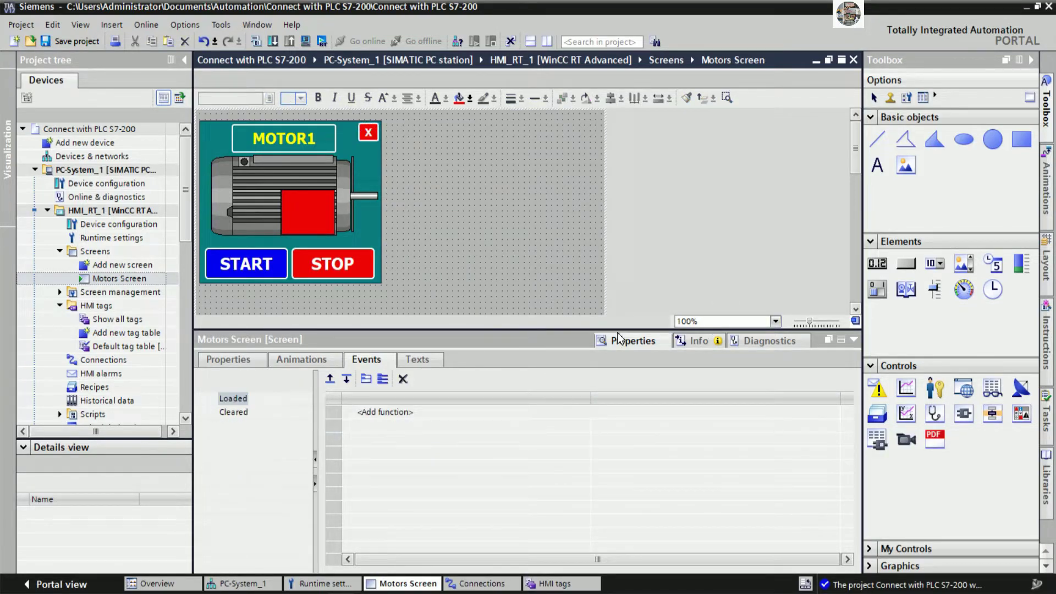
Select all objects of the MOTOR1 faceplate together and add a Visibility animation to them.
left_click_drag(528, 331, 507, 392)
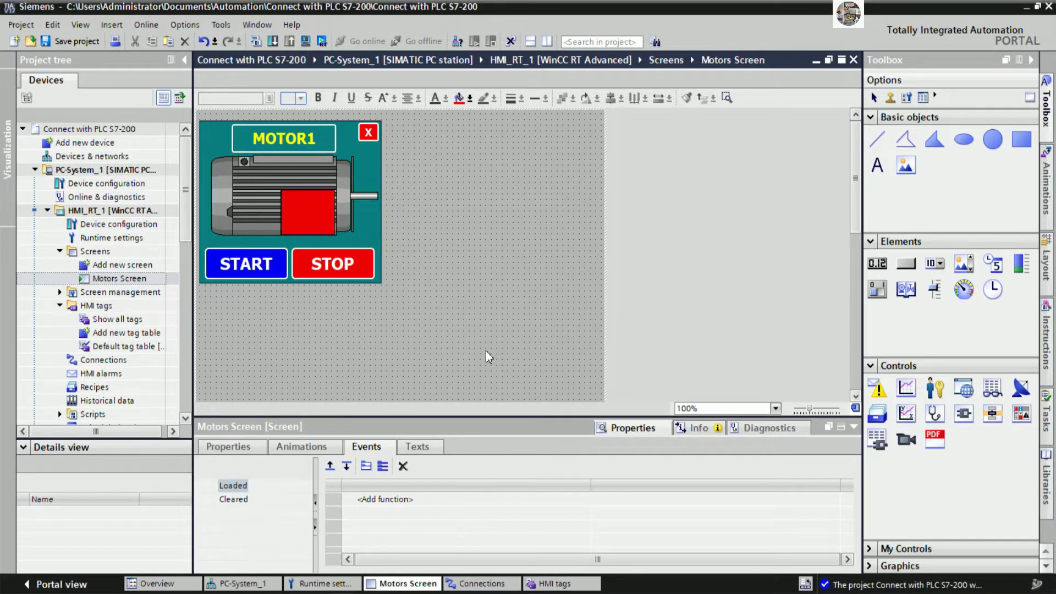
left_click_drag(495, 329, 172, 110)
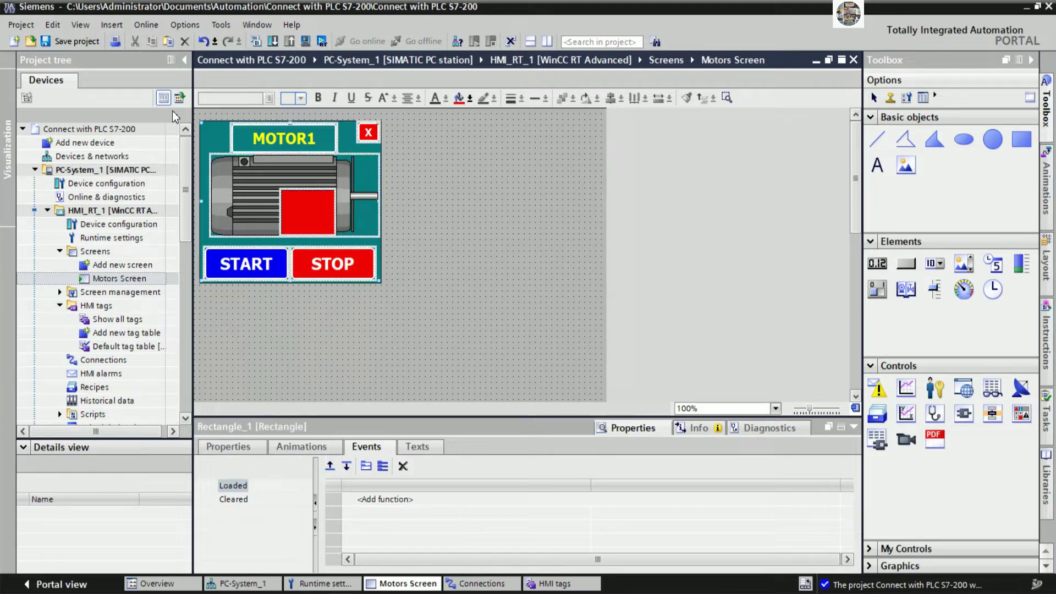
left_click(304, 447)
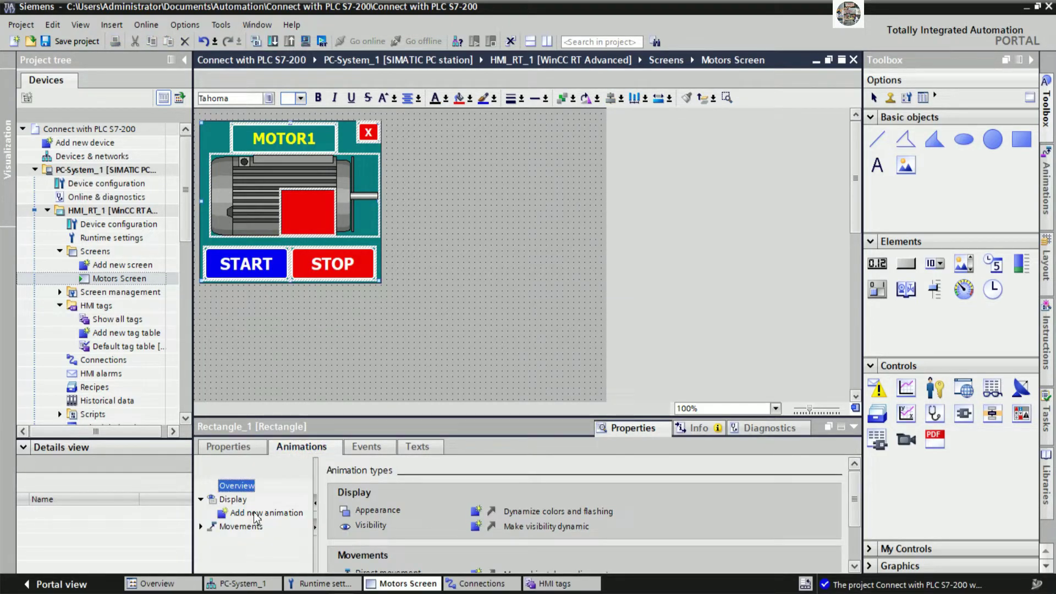
left_click_drag(315, 418, 315, 329)
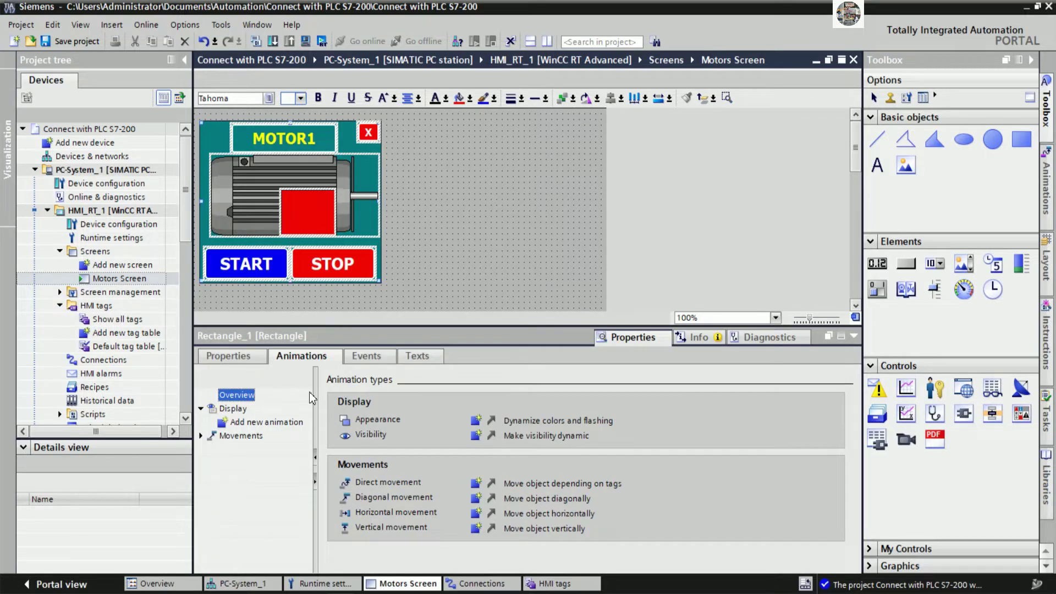
double_click(258, 424)
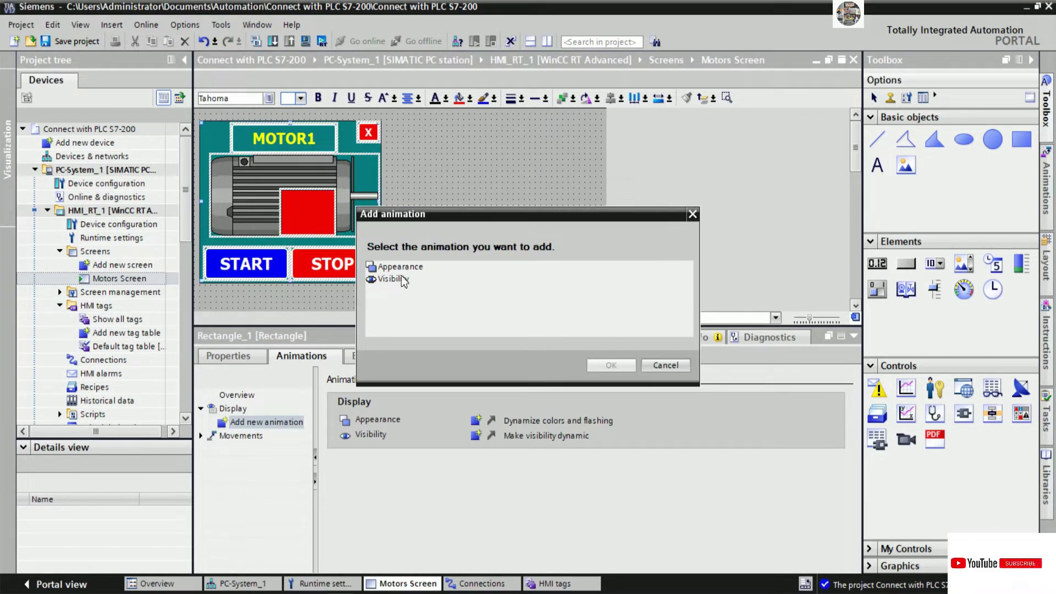
double_click(395, 279)
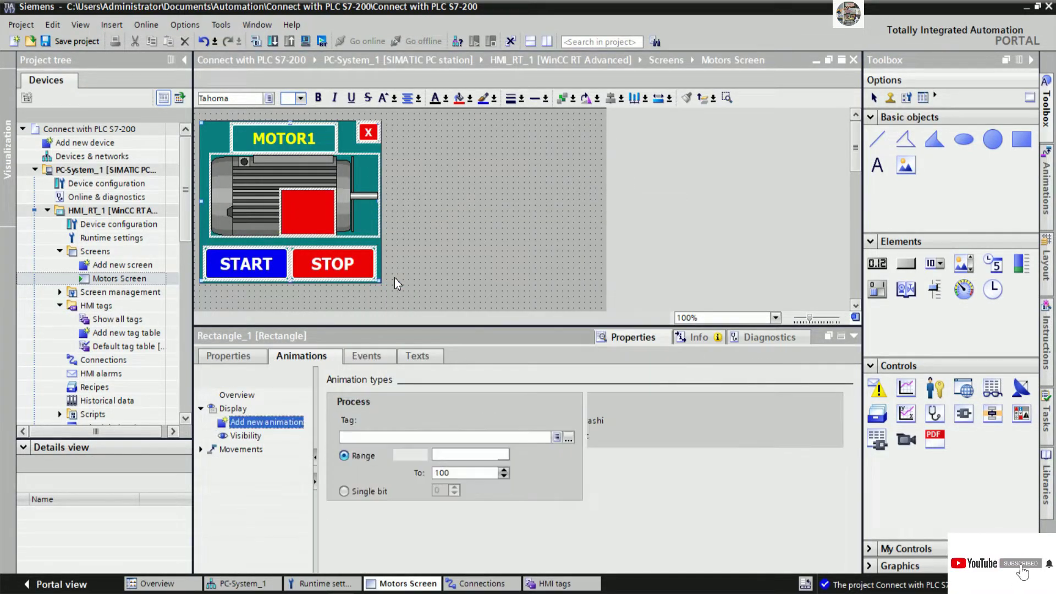
Link the faceplate's Visibility animation to the VISIBLE FACEPLATE1 tag and set its range from 0 to 0.
left_click(571, 436)
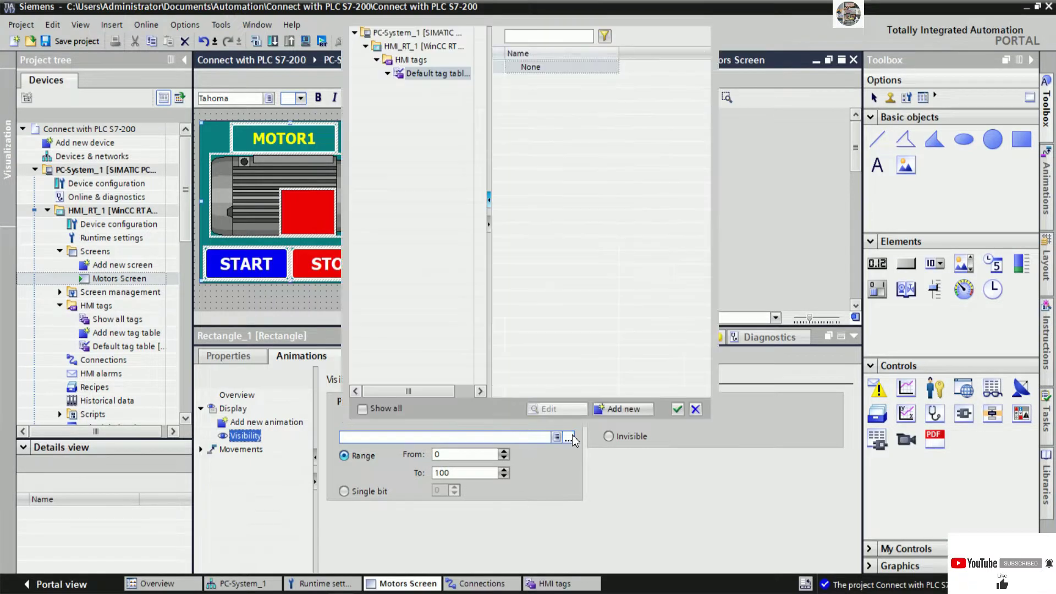
left_click(592, 259)
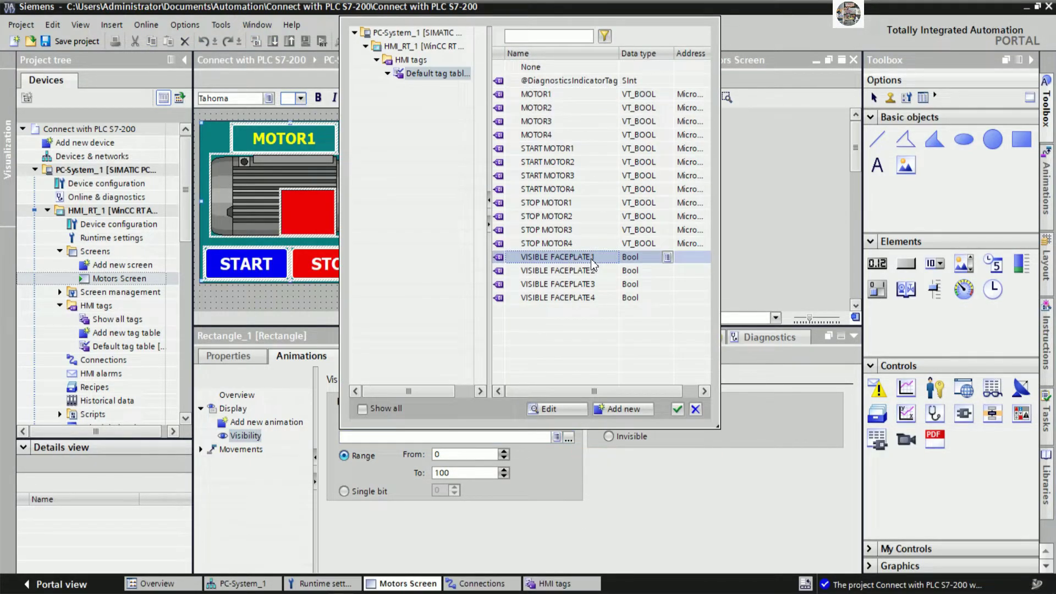
double_click(591, 259)
double_click(441, 474)
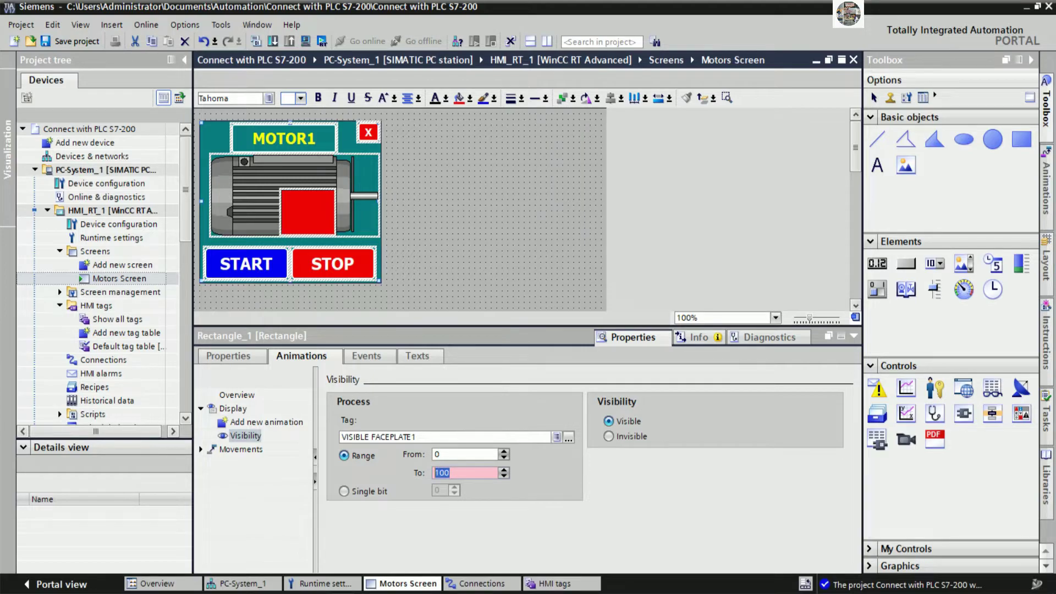
type("0")
left_click(475, 454)
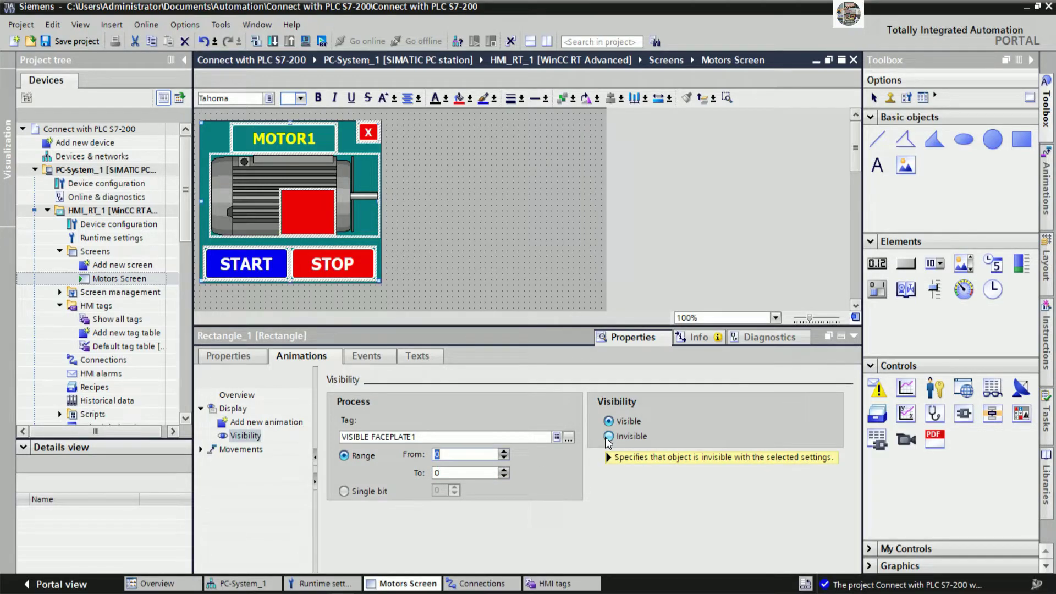
left_click(854, 336)
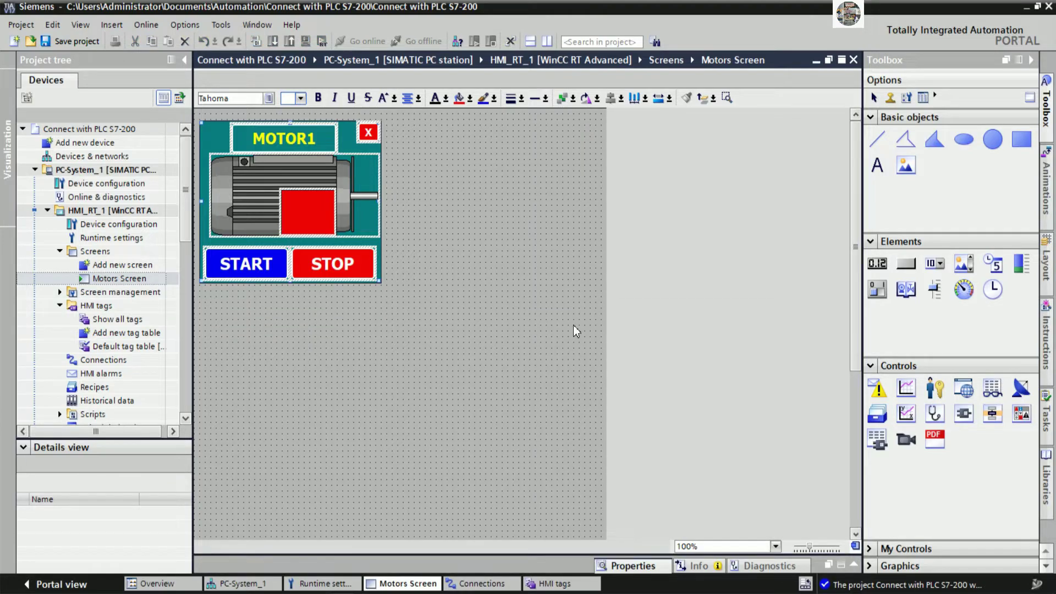
Deselect the faceplate objects, then save and compile the project.
left_click(516, 321)
left_click(69, 40)
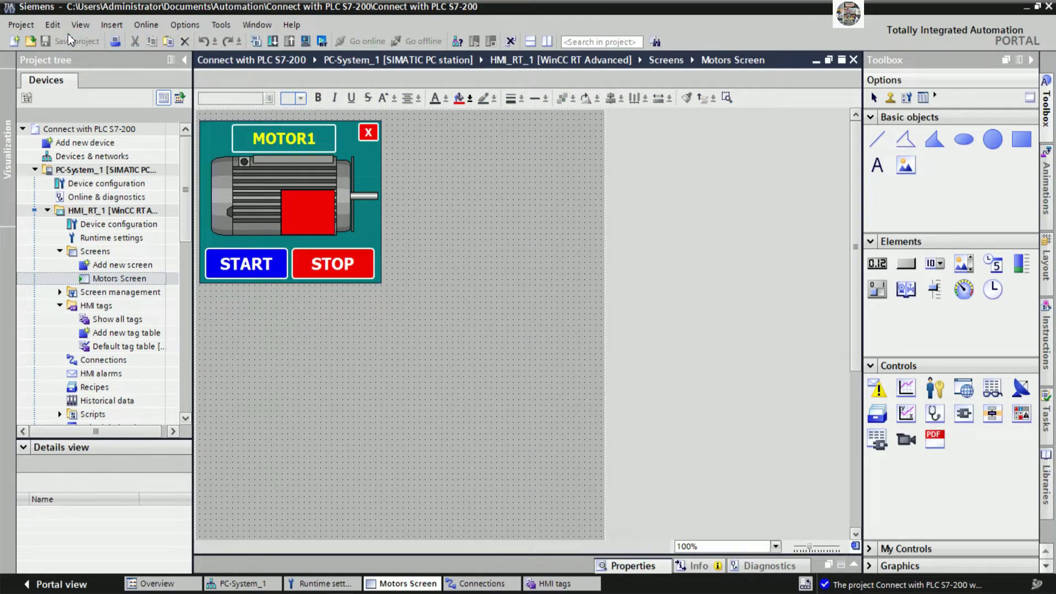
left_click(256, 41)
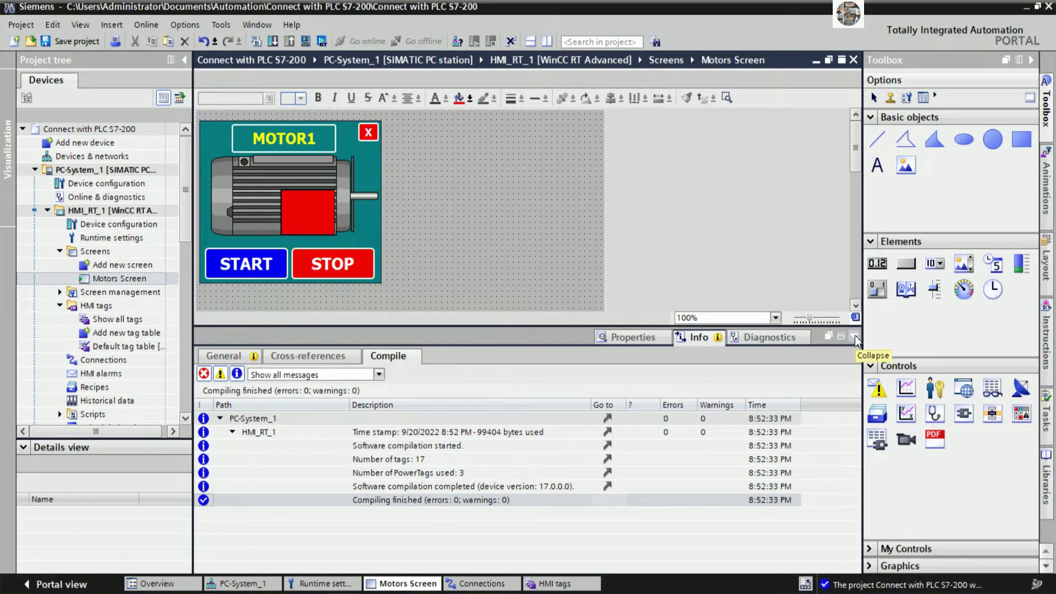
Save the project again and start the WinCC Runtime Advanced simulation.
left_click(855, 336)
key("ctrl+s")
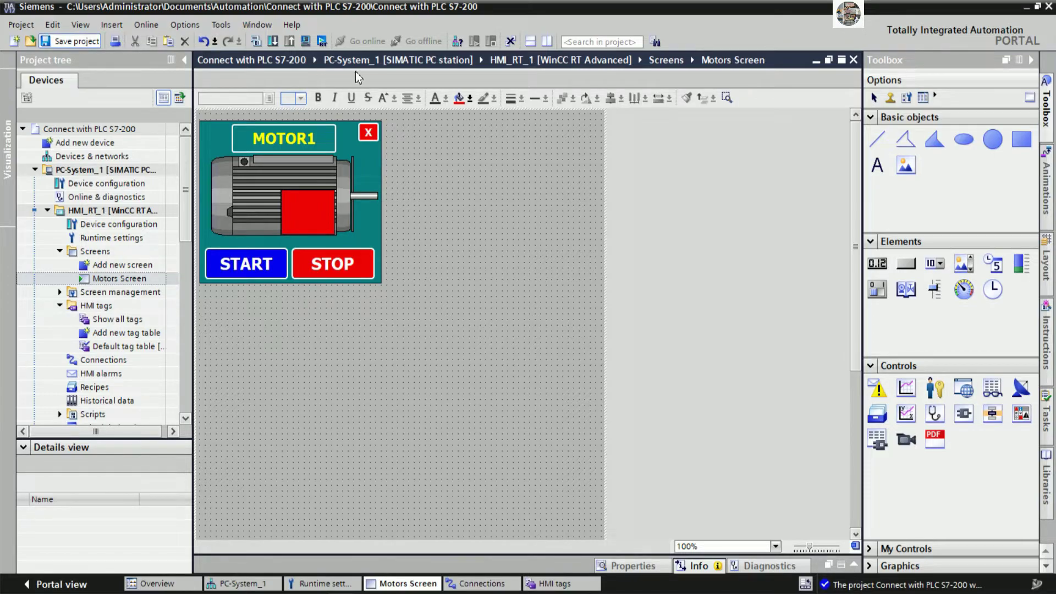
left_click(322, 41)
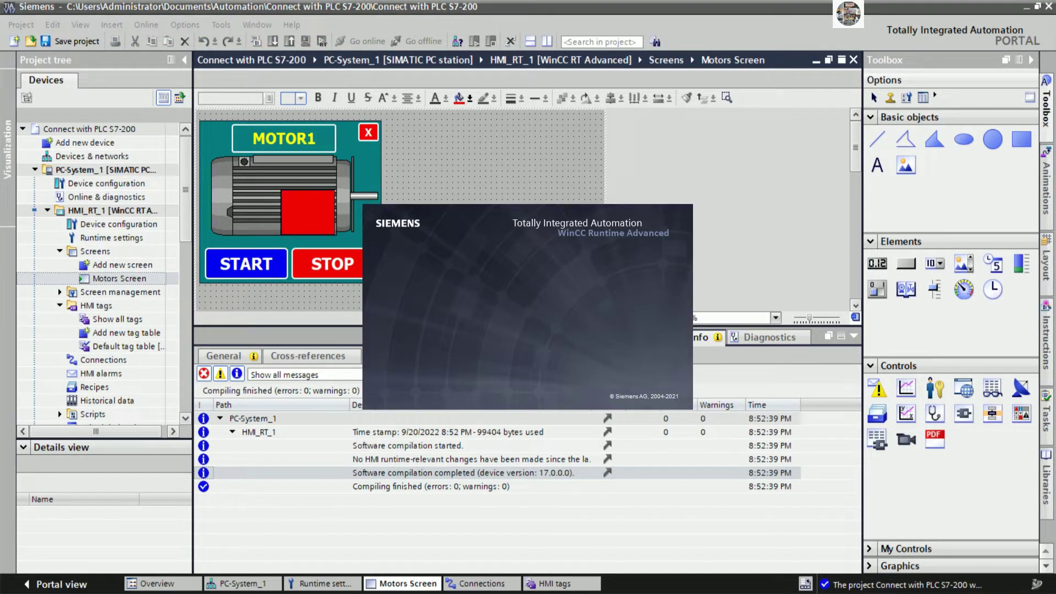